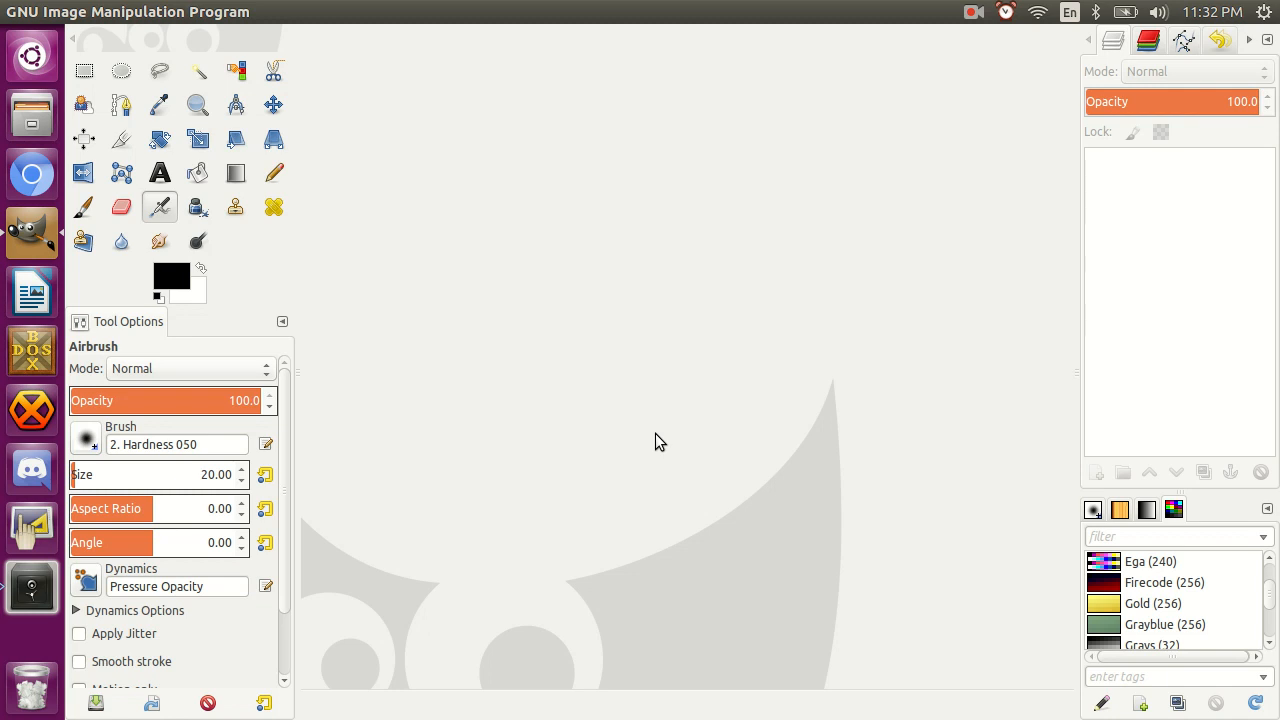
Open roguecaptain.jpg from the Tokens & Portraits folder in Pictures.
key(ctrl+o)
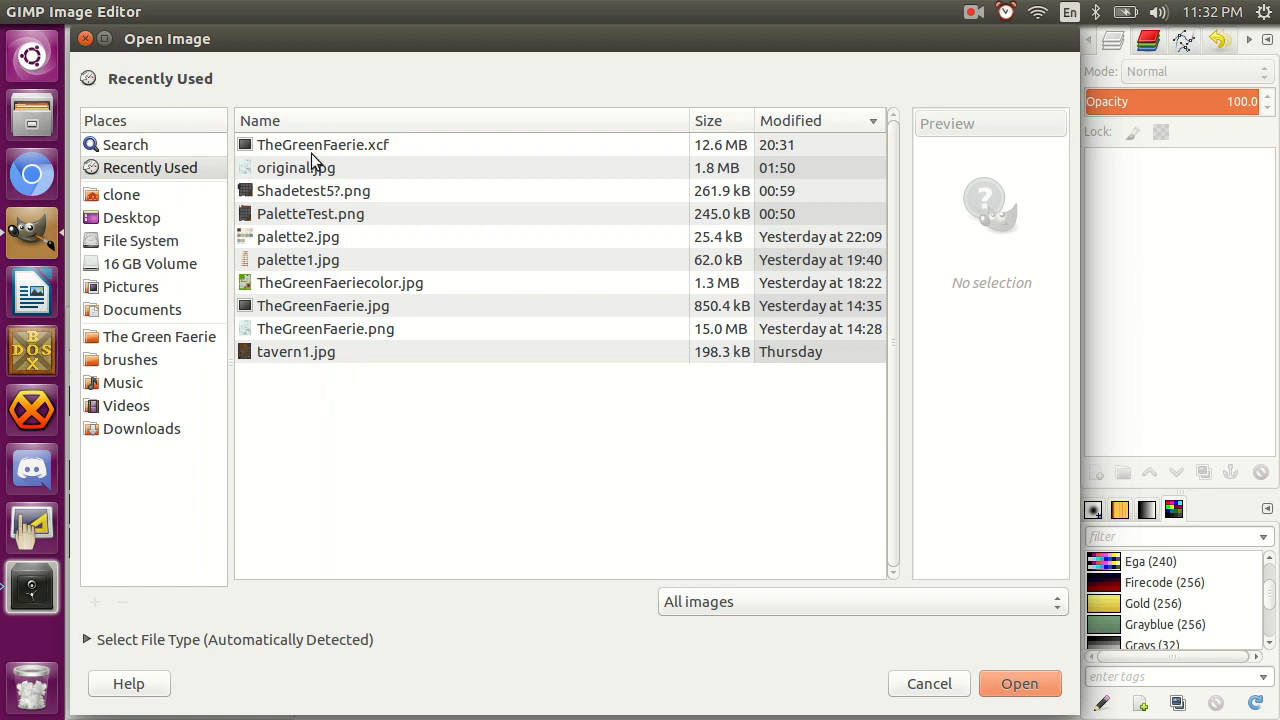
click(137, 287)
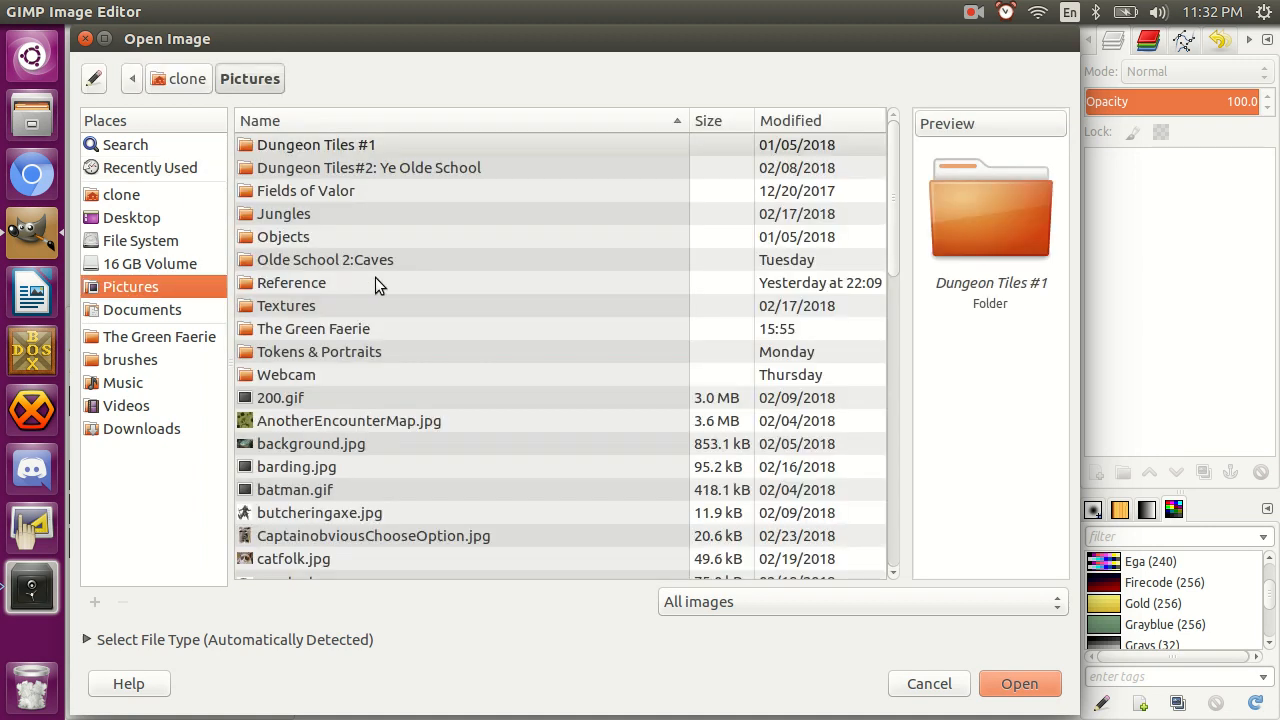
double_click(306, 353)
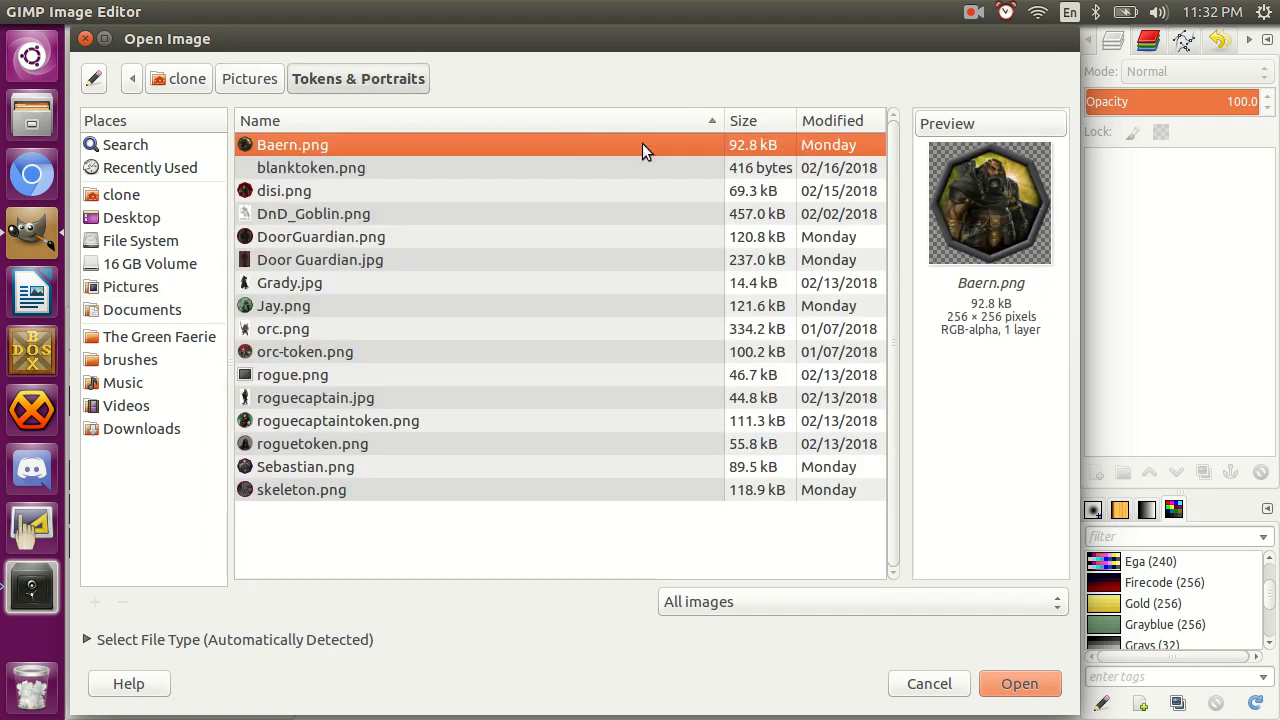
click(288, 285)
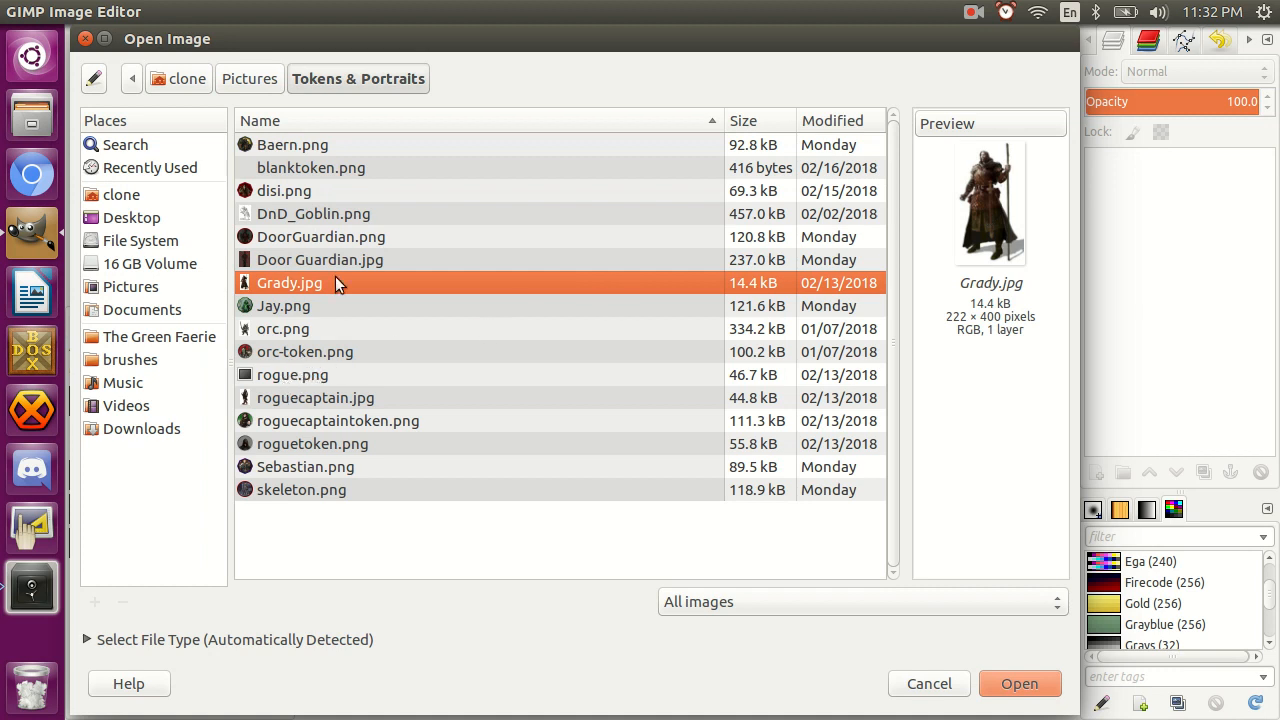
click(305, 330)
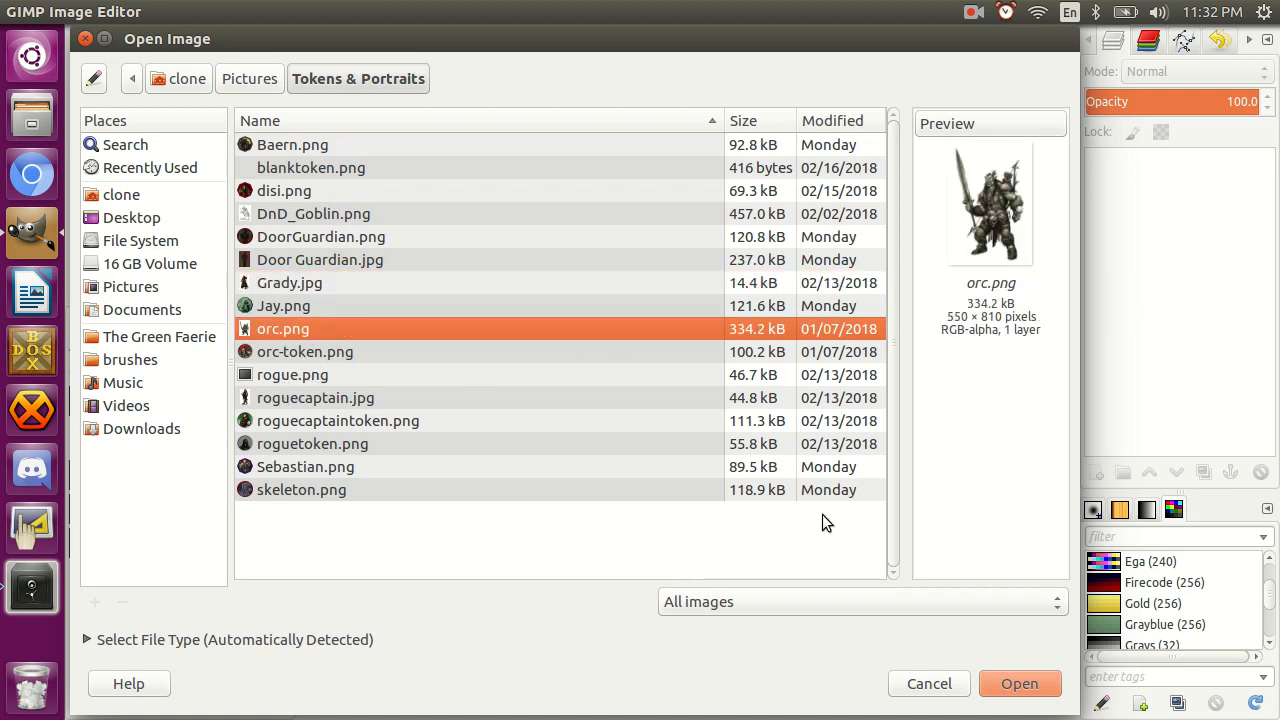
click(267, 283)
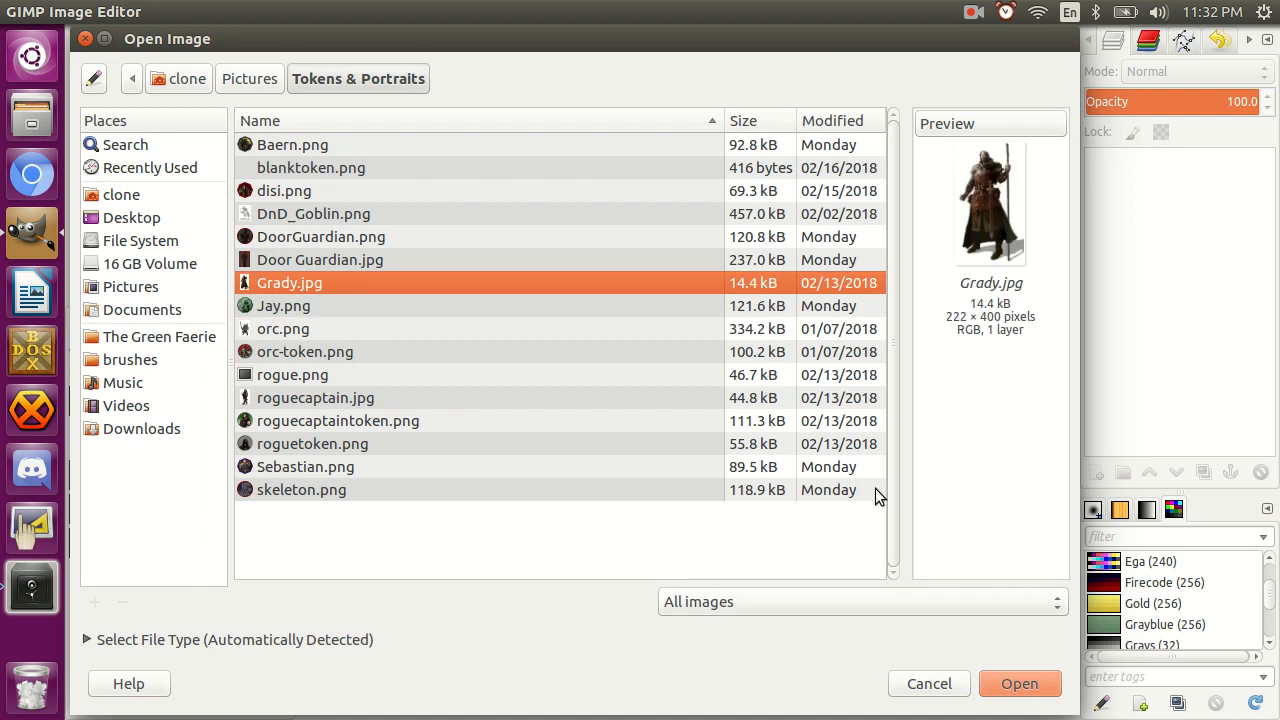
click(316, 402)
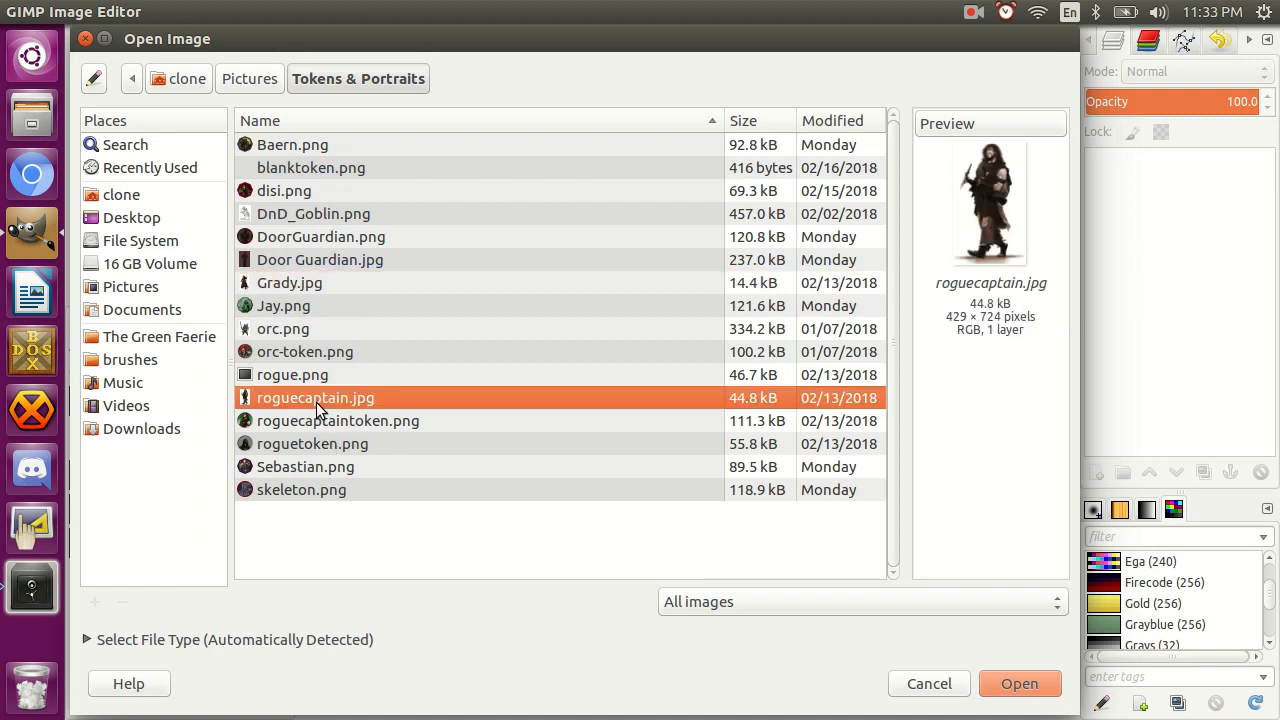
click(1037, 686)
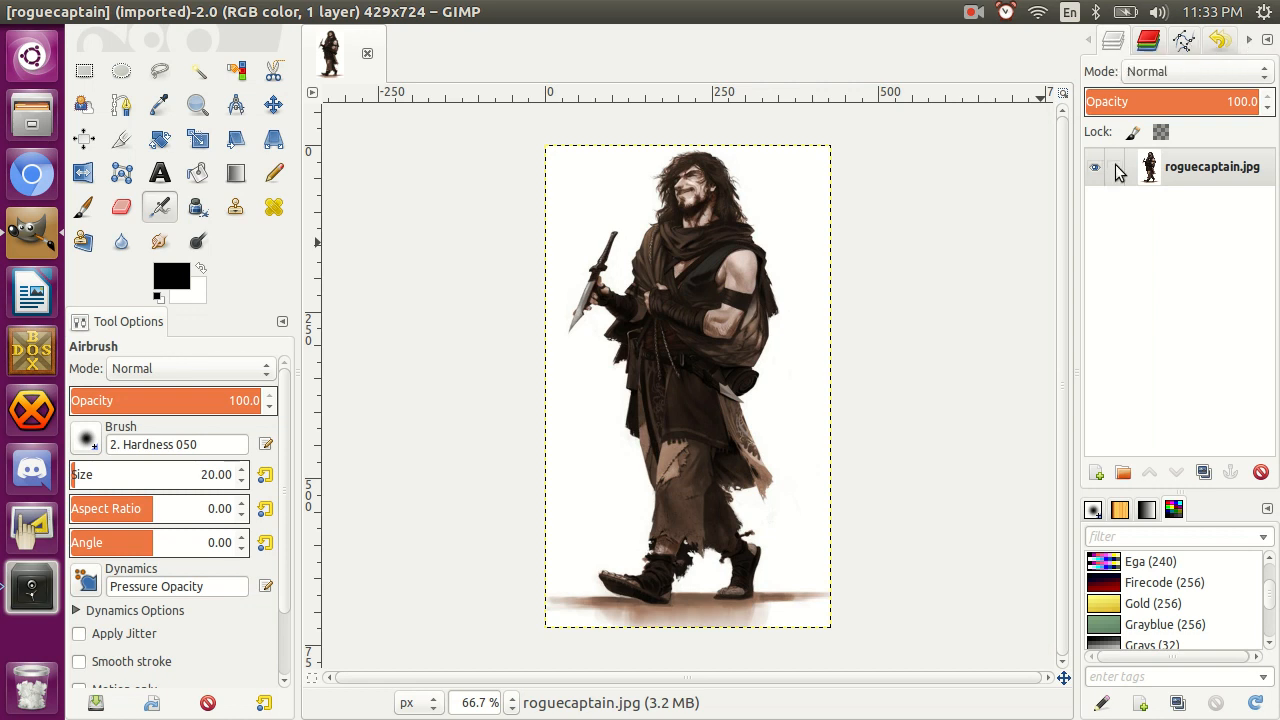
Add a transparent 429 × 724 px layer above the picture and make the roguecaptain.jpg layer active again.
click(1096, 472)
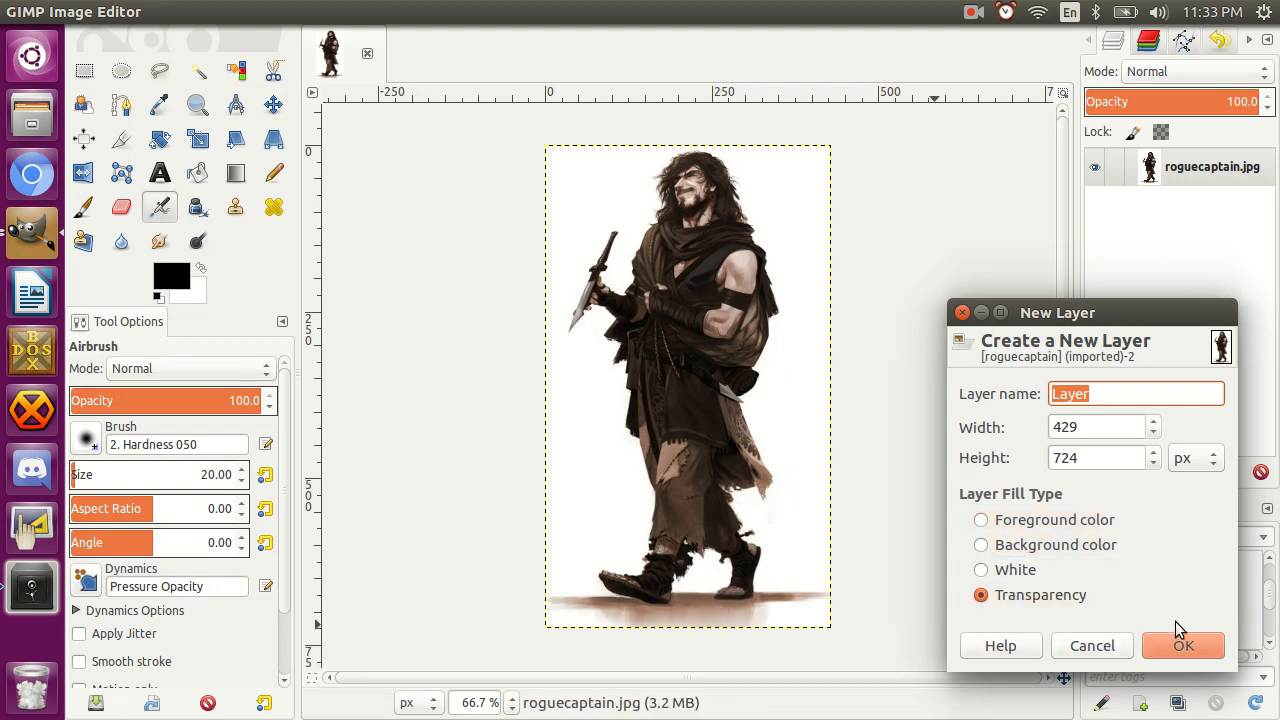
click(1182, 647)
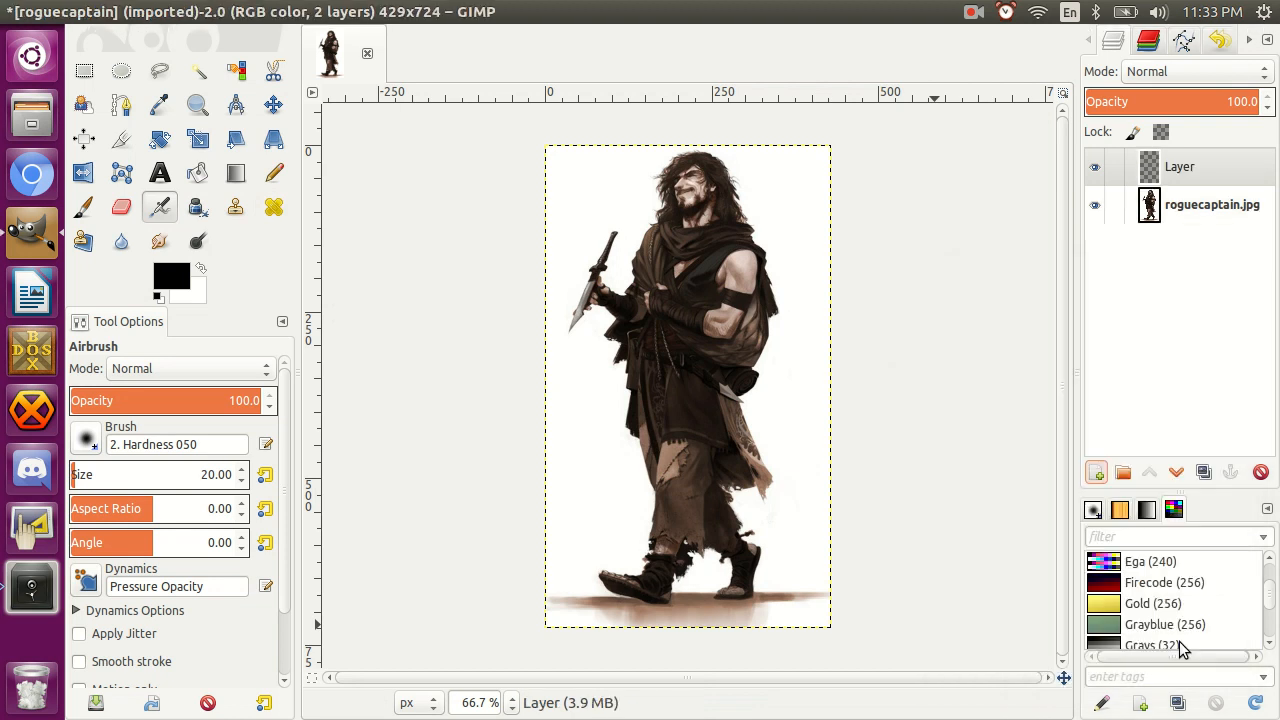
click(1177, 215)
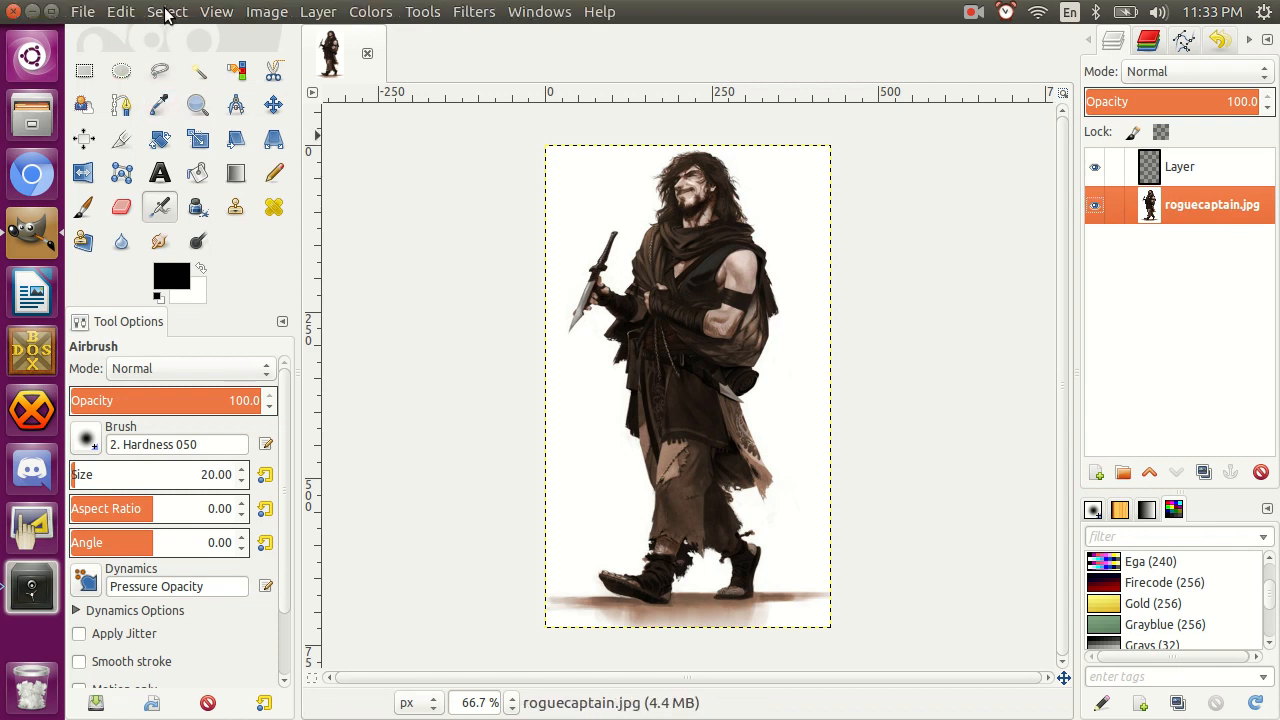
click(216, 12)
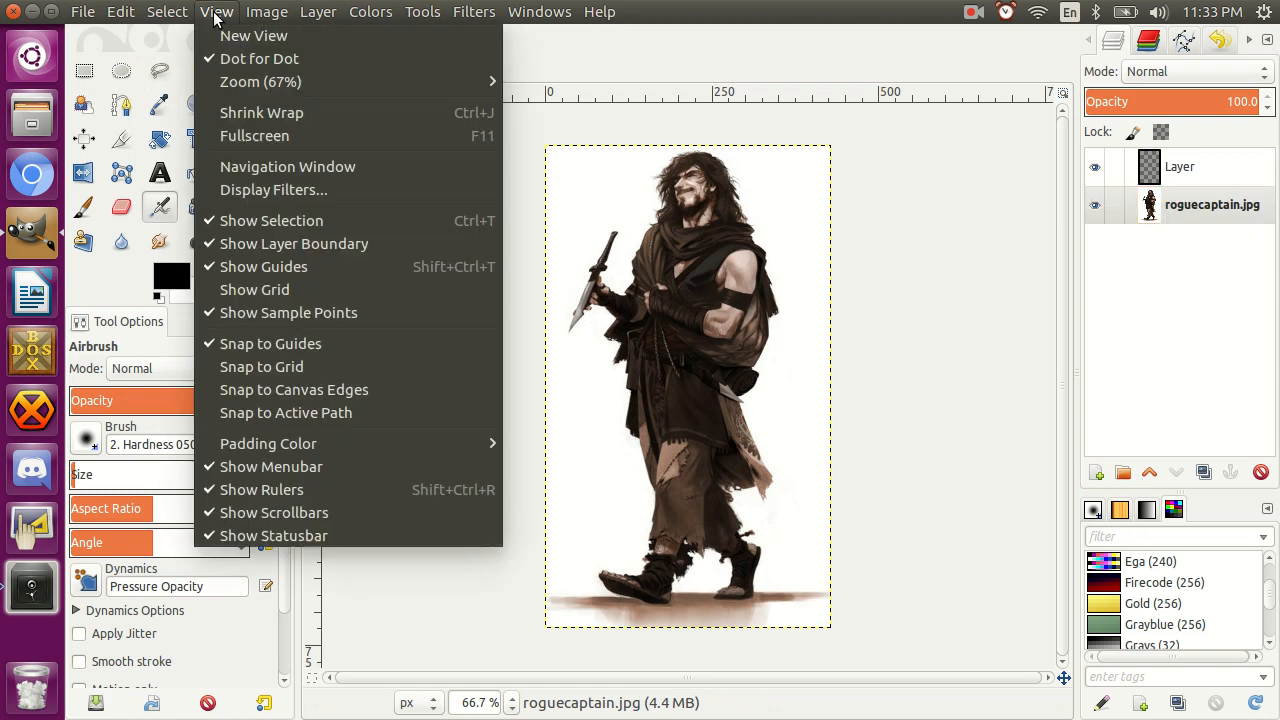
click(261, 289)
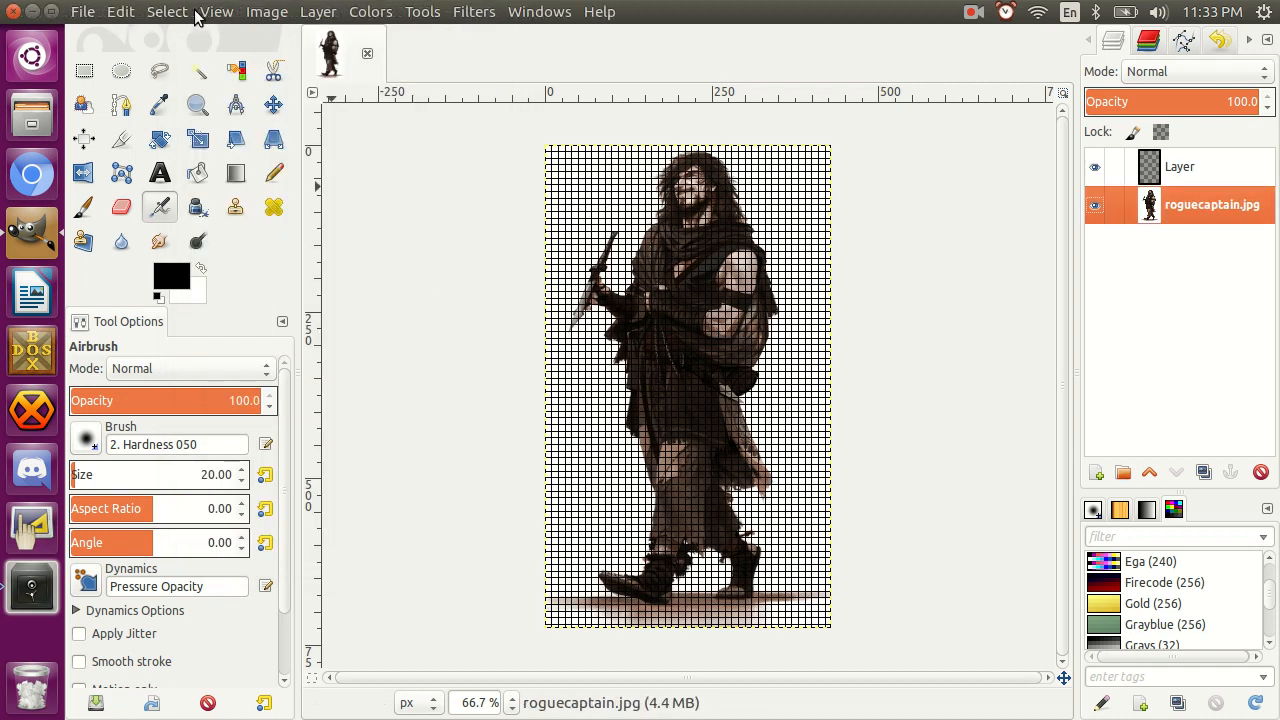
click(203, 18)
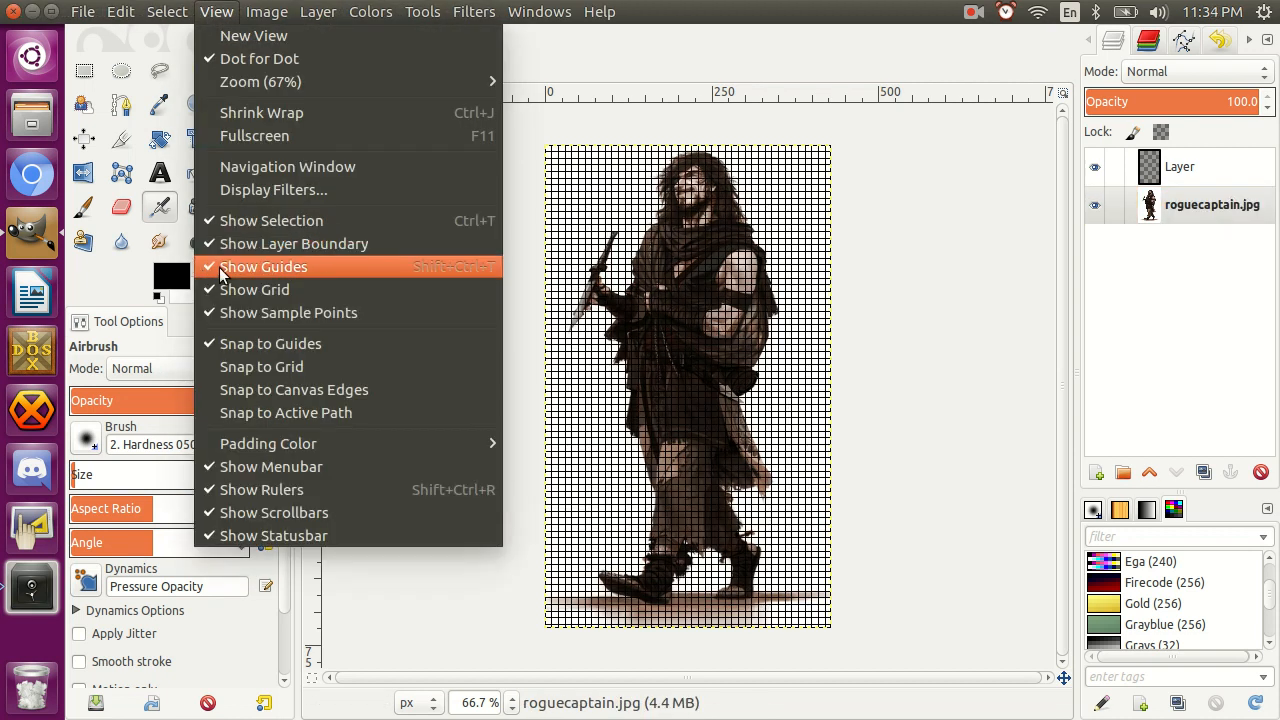
click(221, 268)
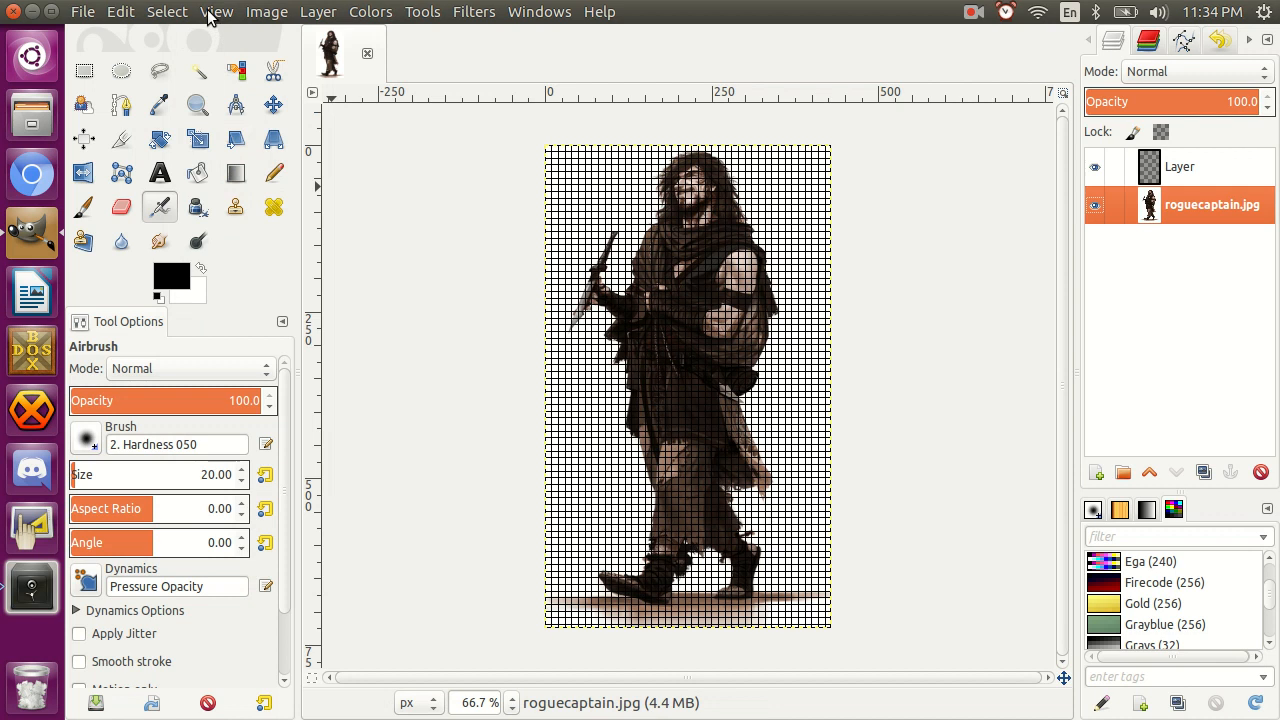
click(212, 12)
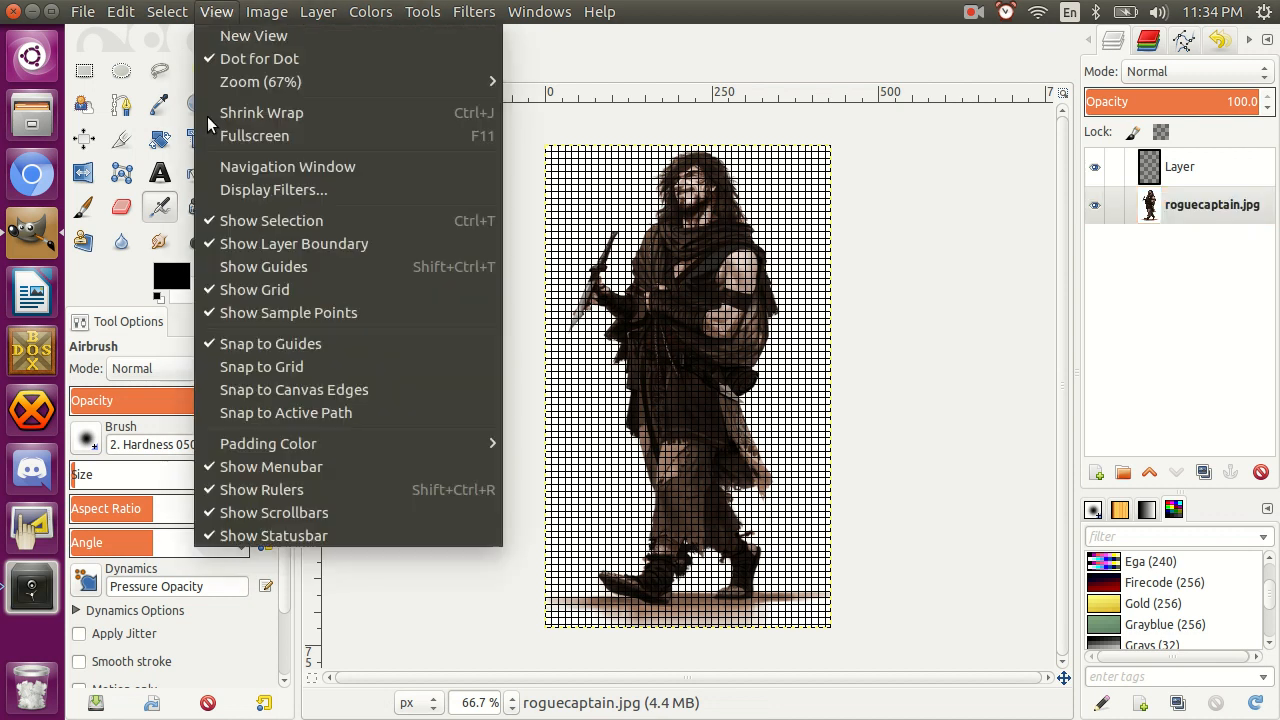
click(243, 289)
Enable snapping to canvas edges and make a circular selection of 429 × 429 px at position 0, 0 around the character's upper body.
click(216, 12)
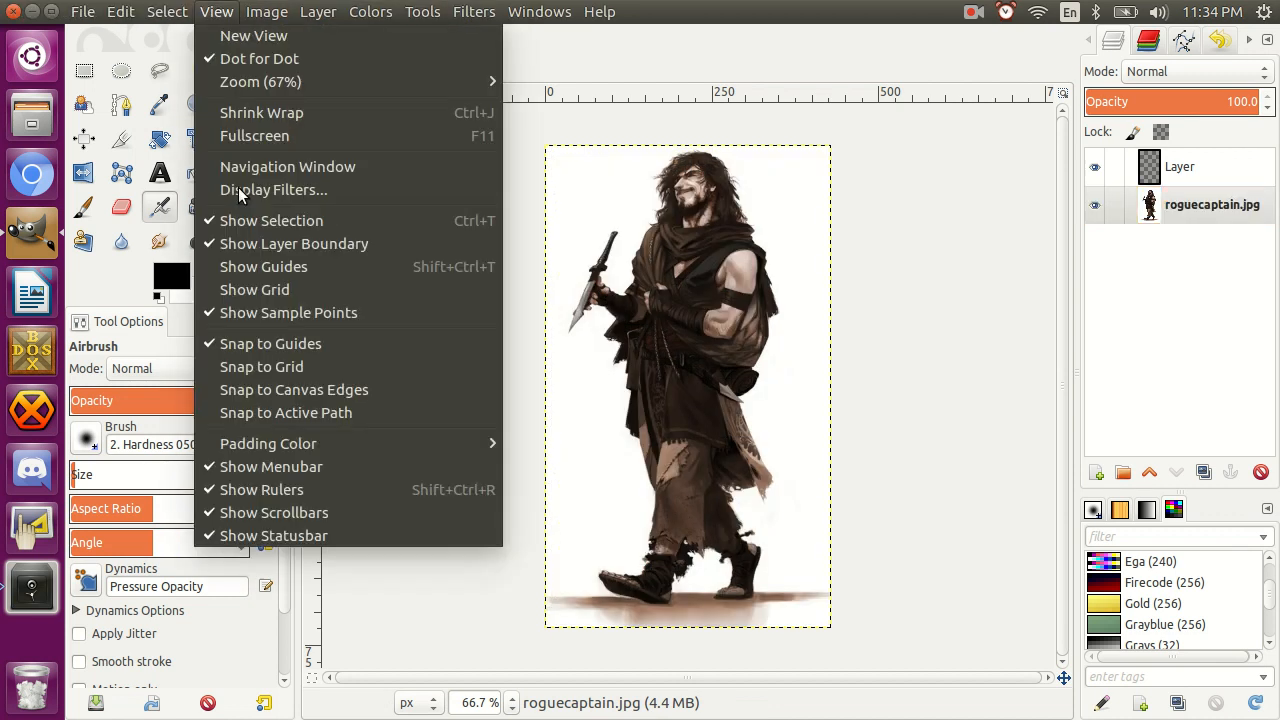
click(248, 389)
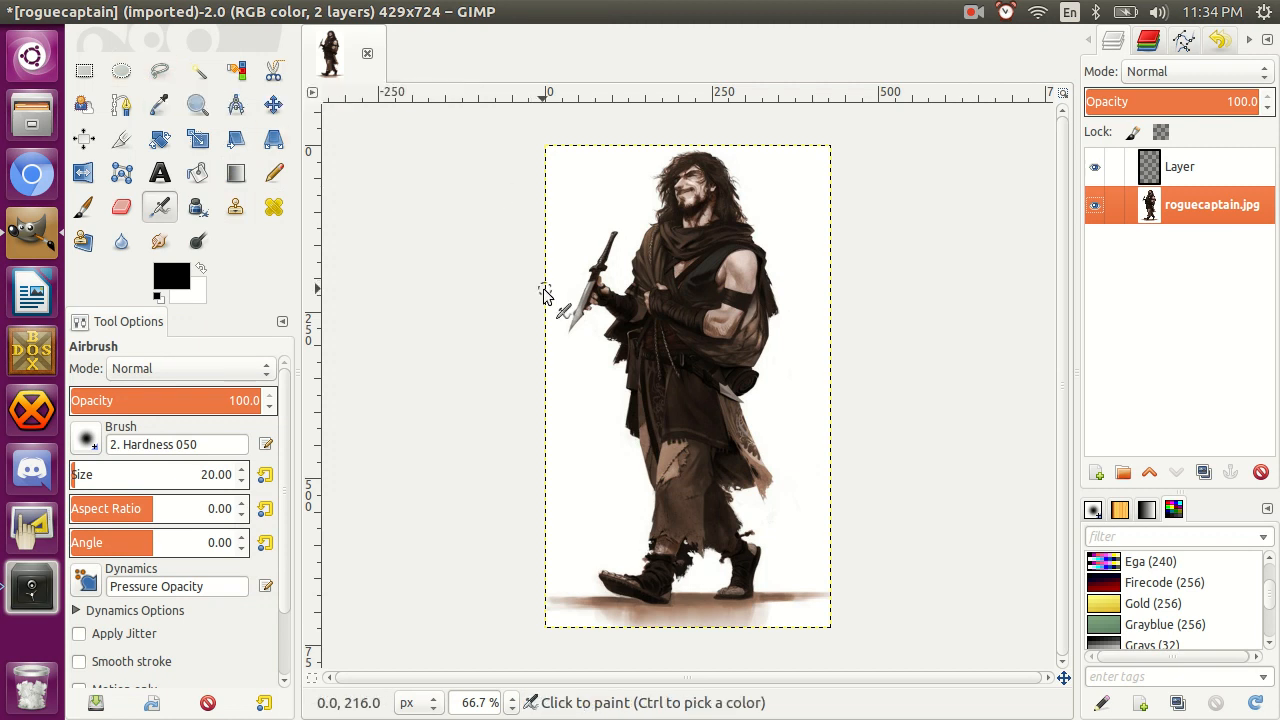
key(e)
drag(545, 146, 843, 446)
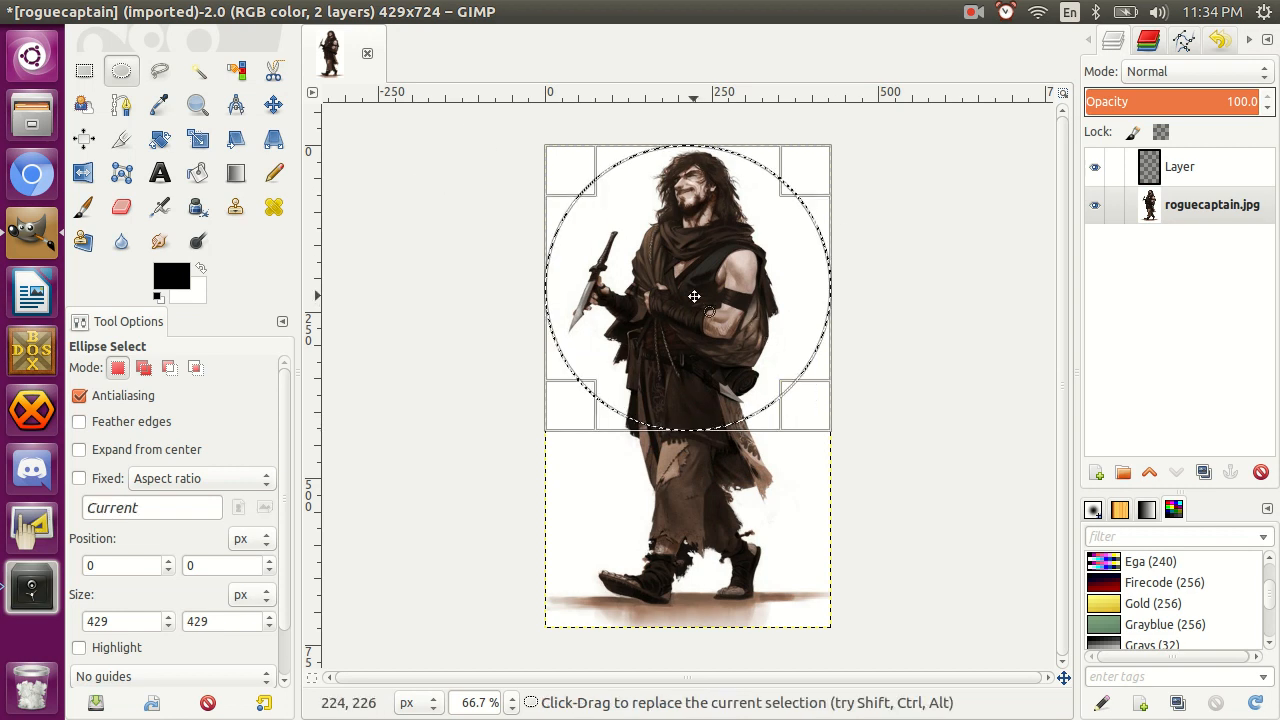
Invert the circular selection and delete everything outside the circle on the roguecaptain.jpg layer.
key(ctrl)
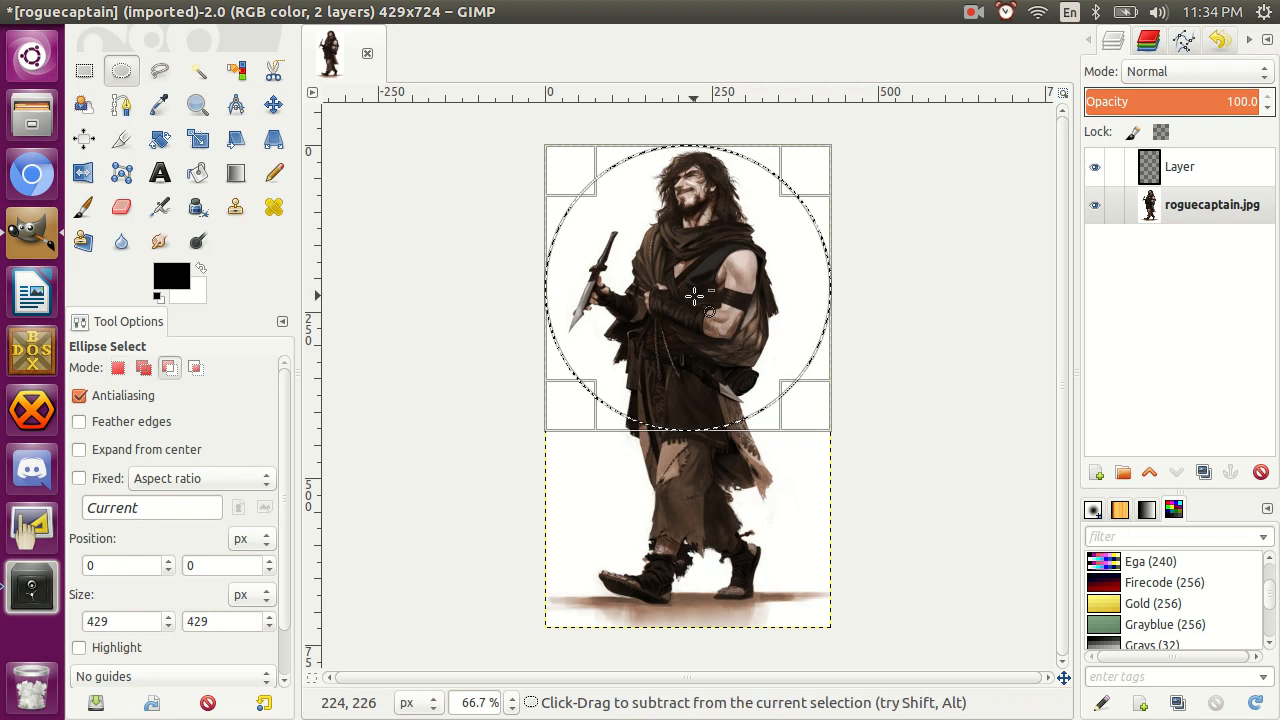
key(ctrl+i)
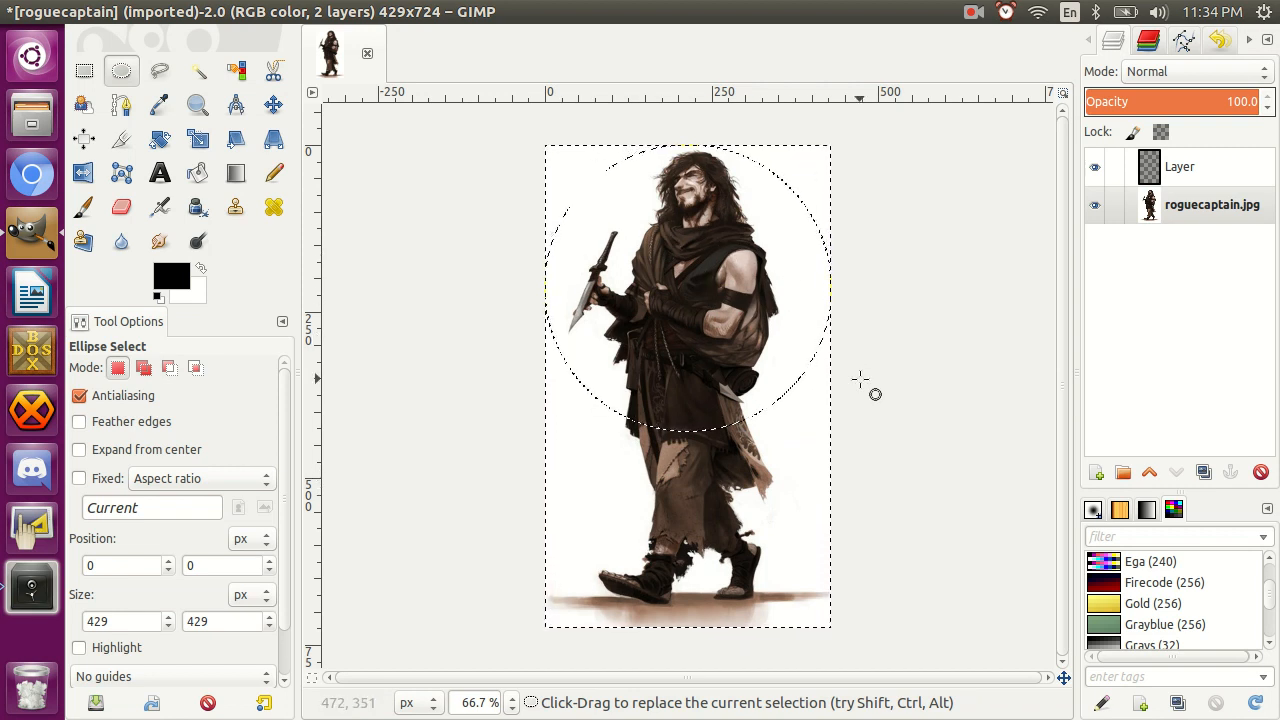
key(Delete)
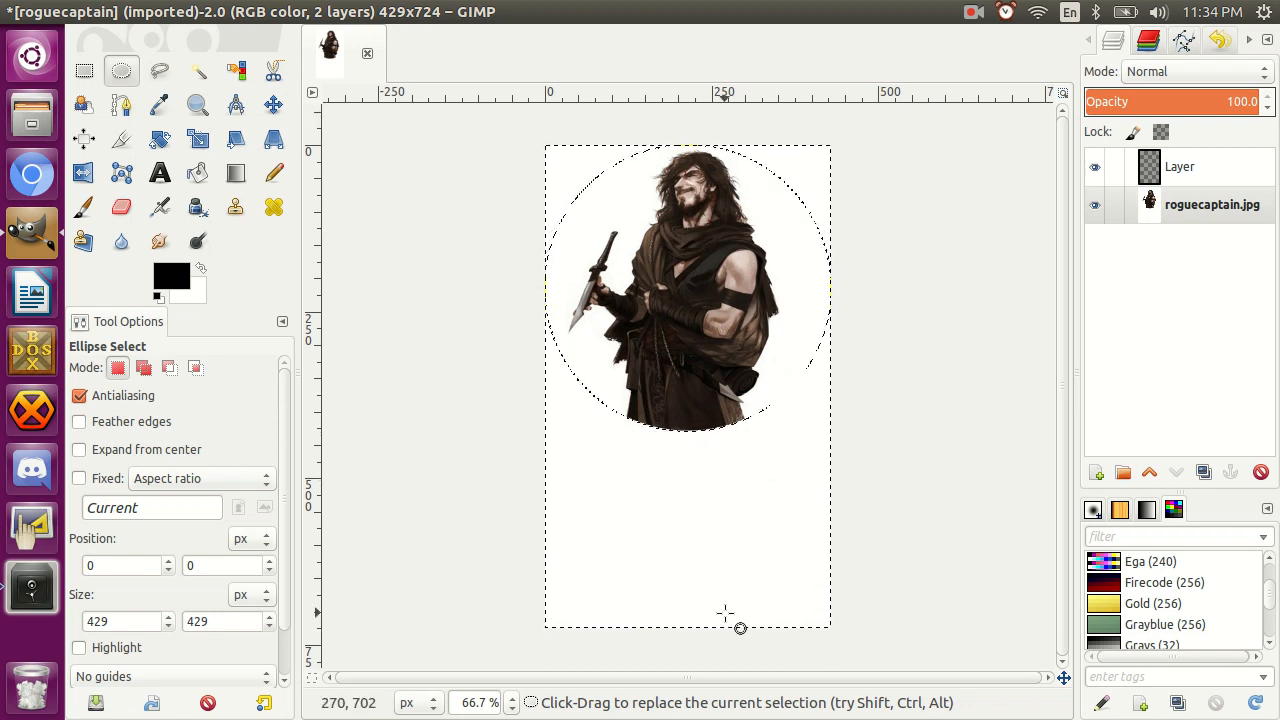
Add an alpha channel to the roguecaptain.jpg layer and clear the area outside the circle to transparency.
right_click(1177, 214)
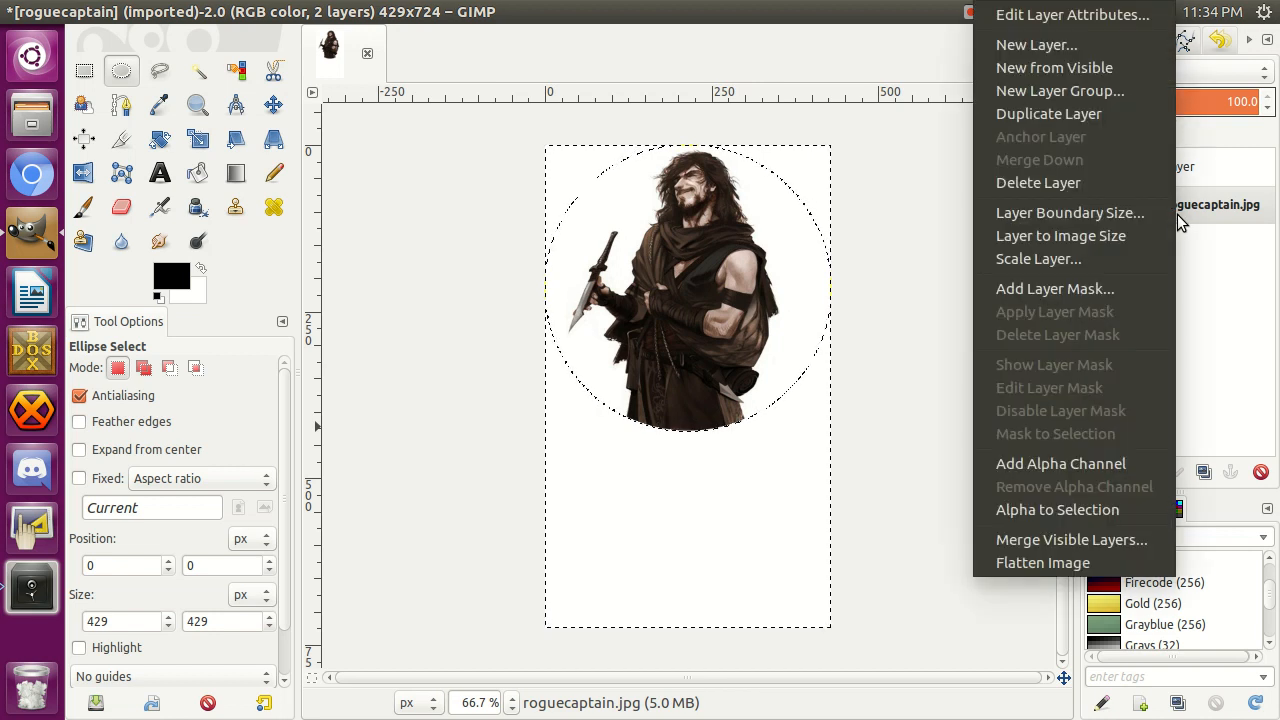
click(1061, 463)
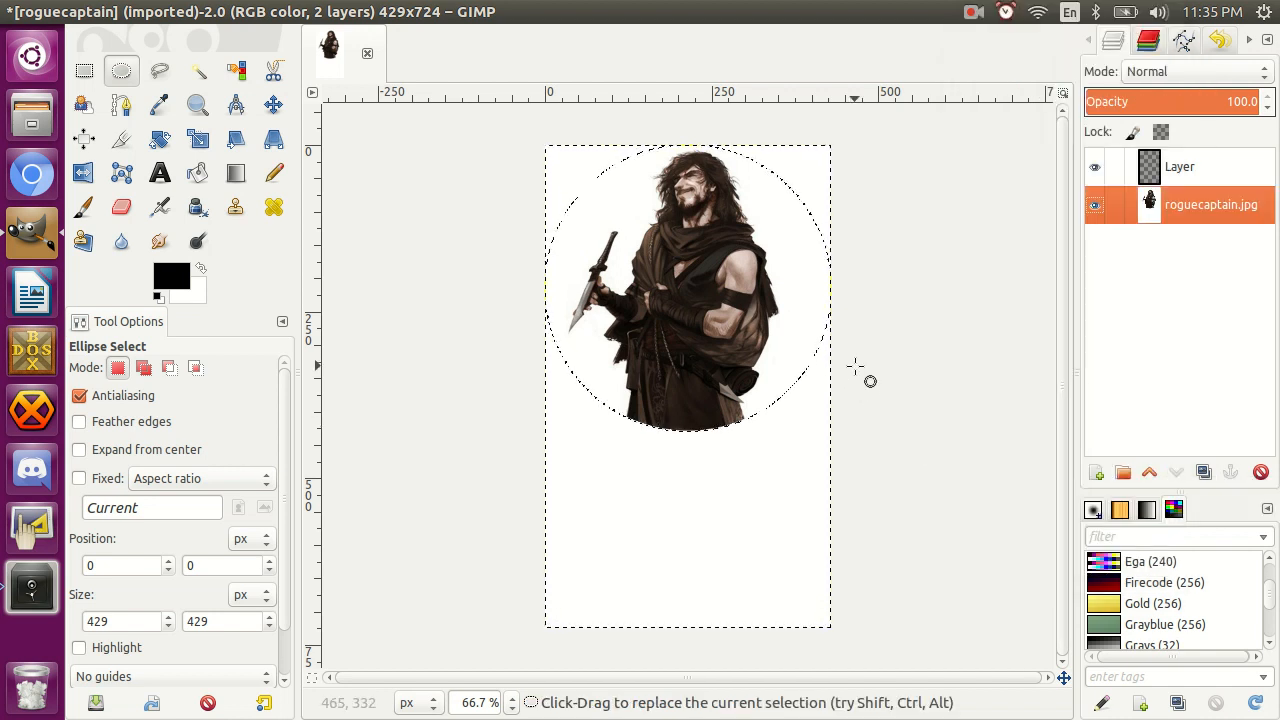
key(Delete)
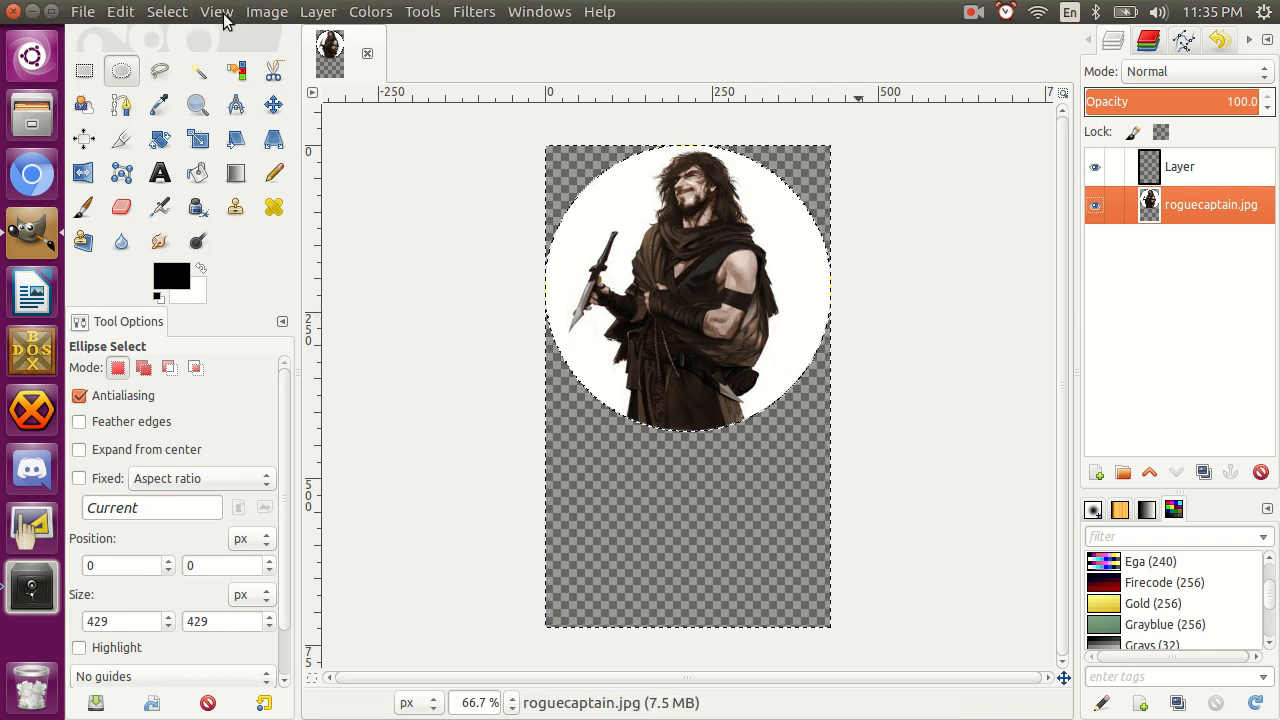
Invert the selection back to the circle and crop the image to it.
click(259, 17)
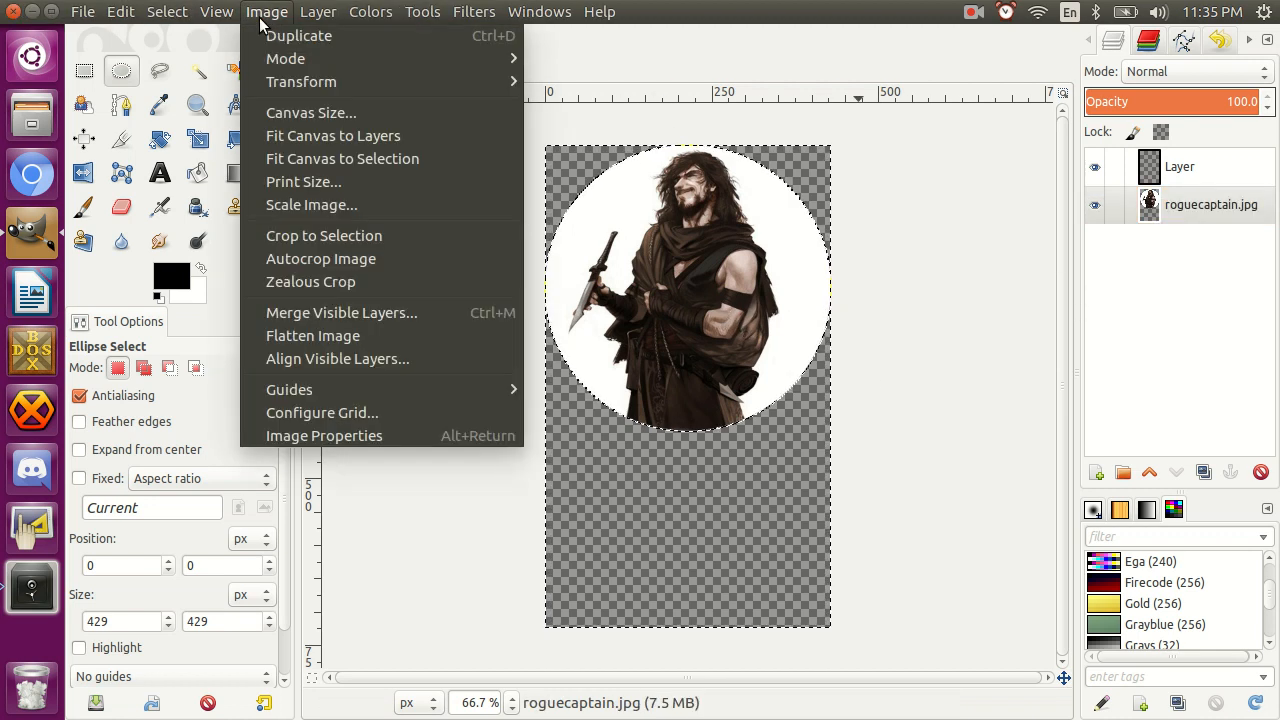
click(294, 236)
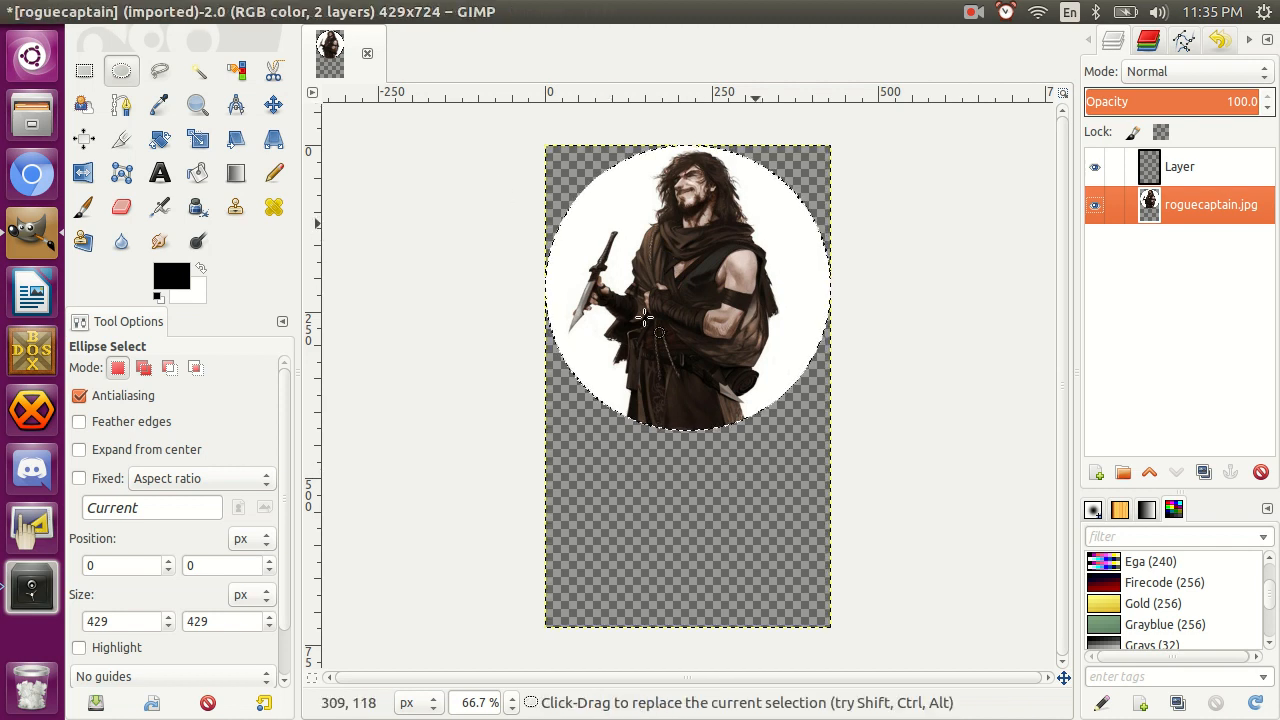
click(258, 12)
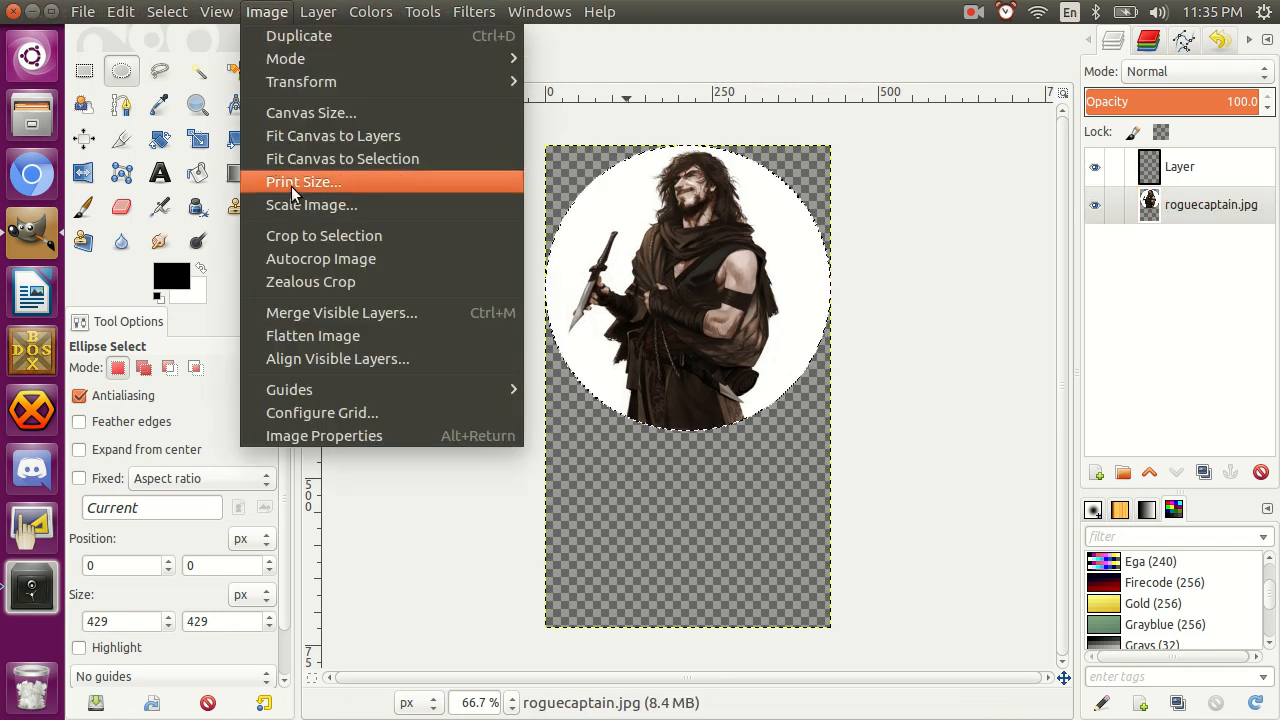
click(298, 236)
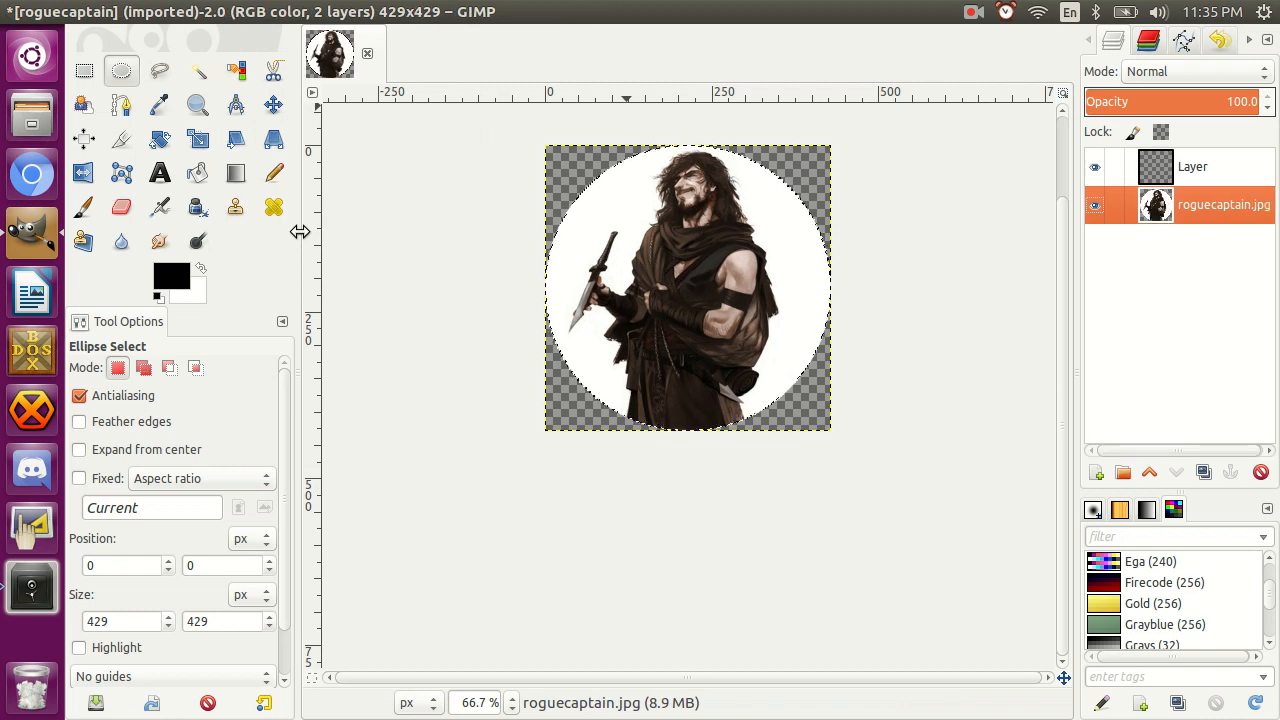
click(1172, 182)
click(1179, 204)
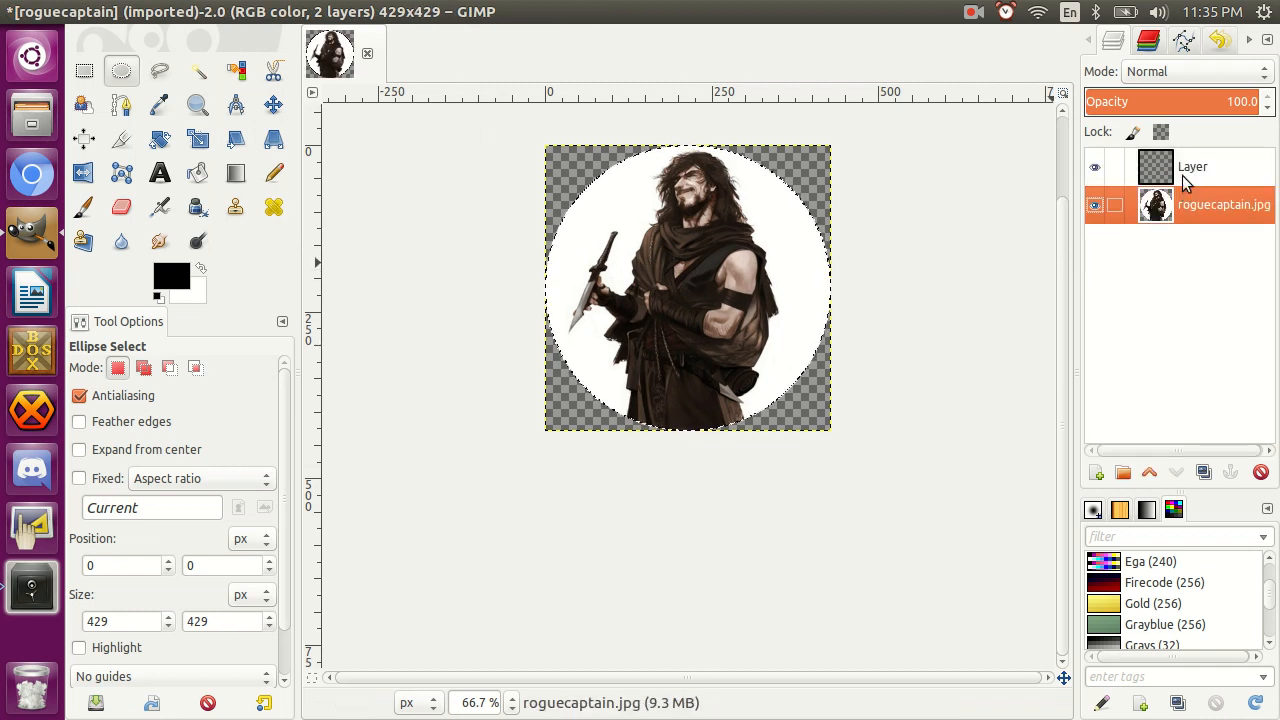
click(1182, 182)
click(1186, 207)
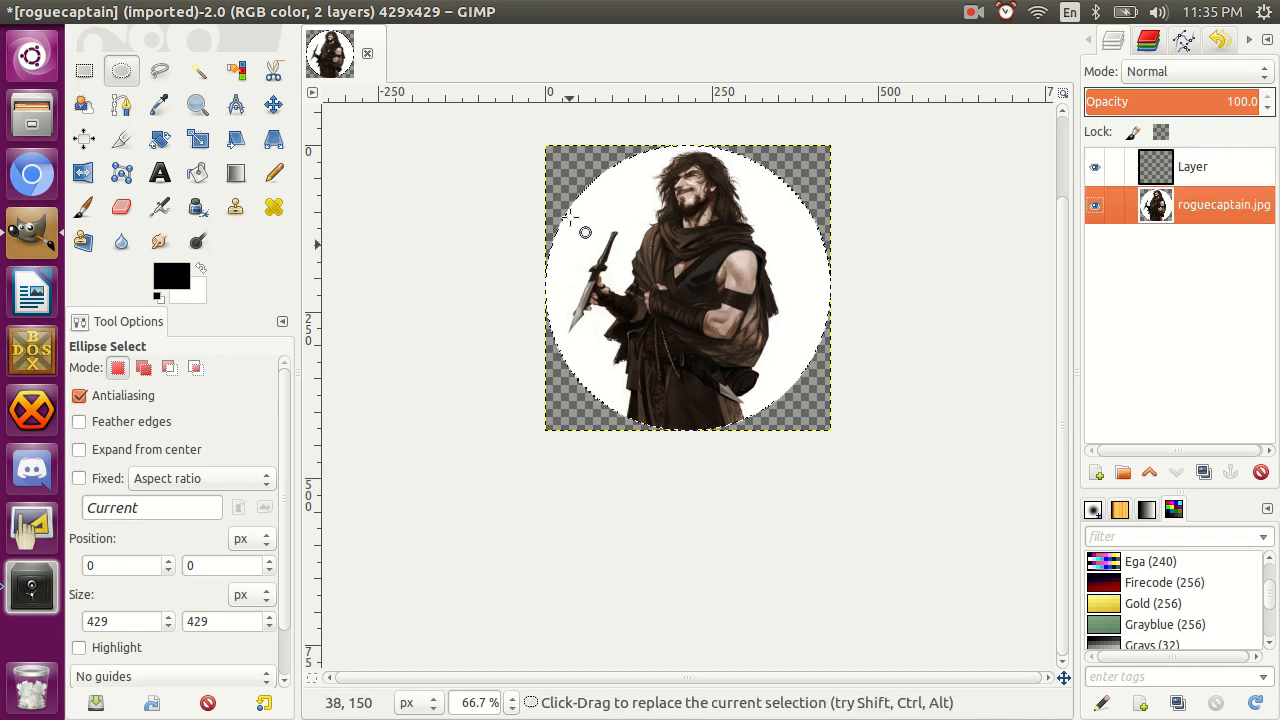
Make the empty upper layer active and shrink the circular selection inward, including from the image border.
click(1186, 170)
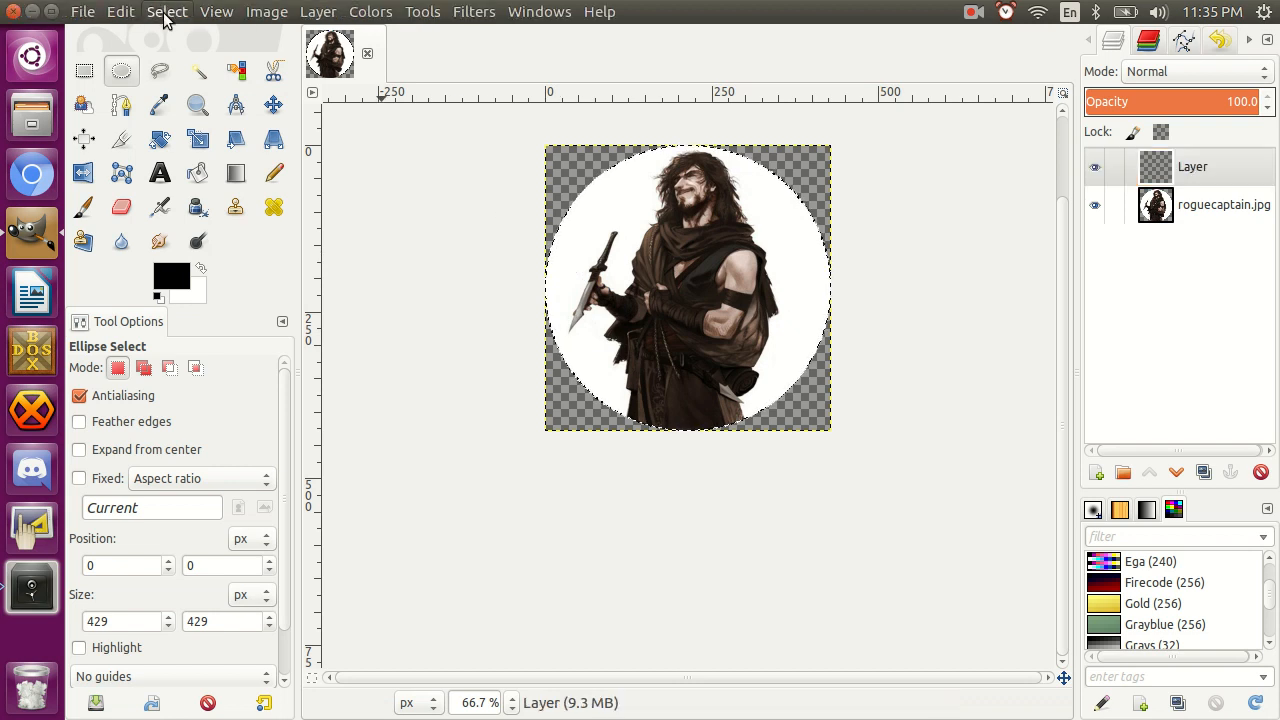
click(165, 12)
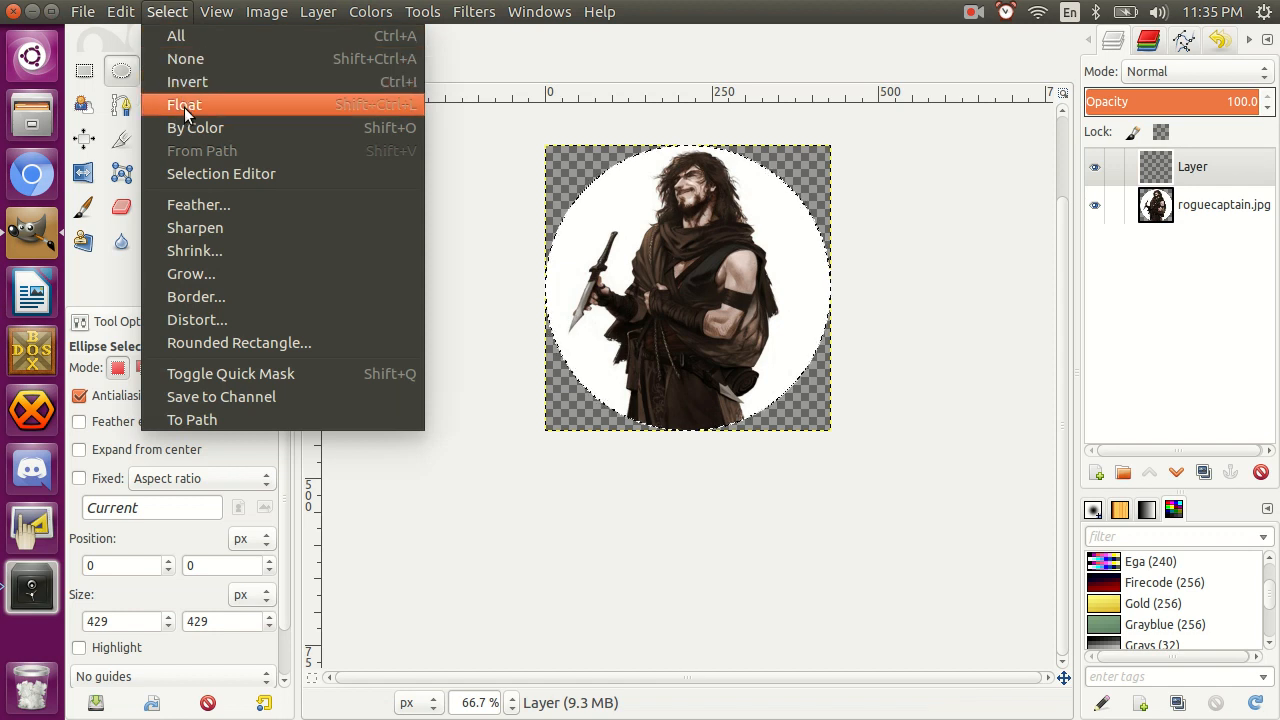
click(193, 258)
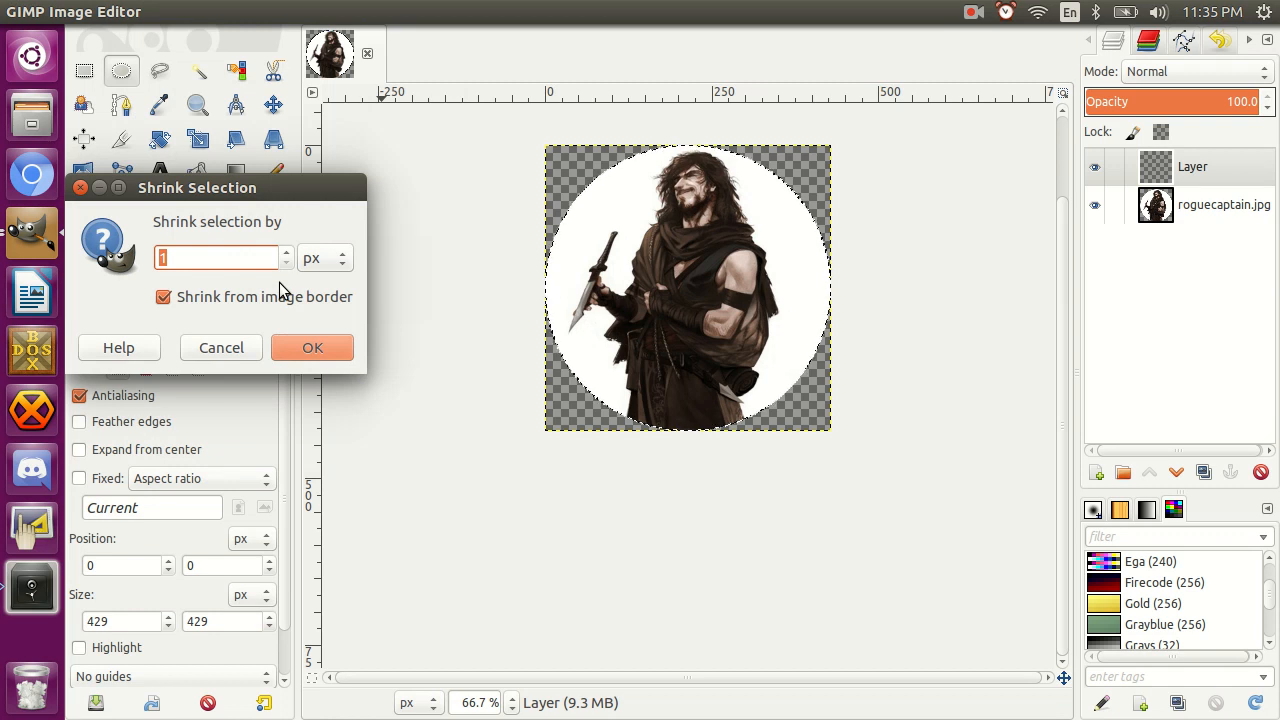
key(Return)
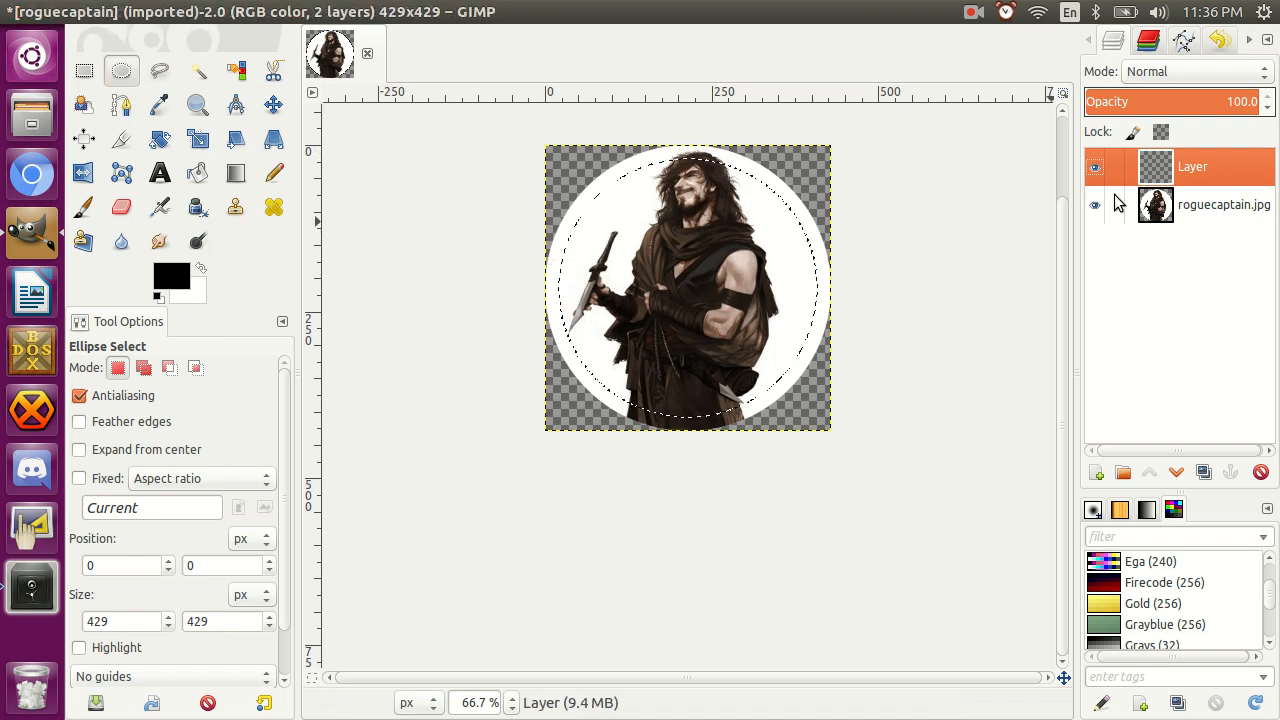
Start stroking the circular selection on the empty upper layer with a solid line 40 px wide.
click(113, 18)
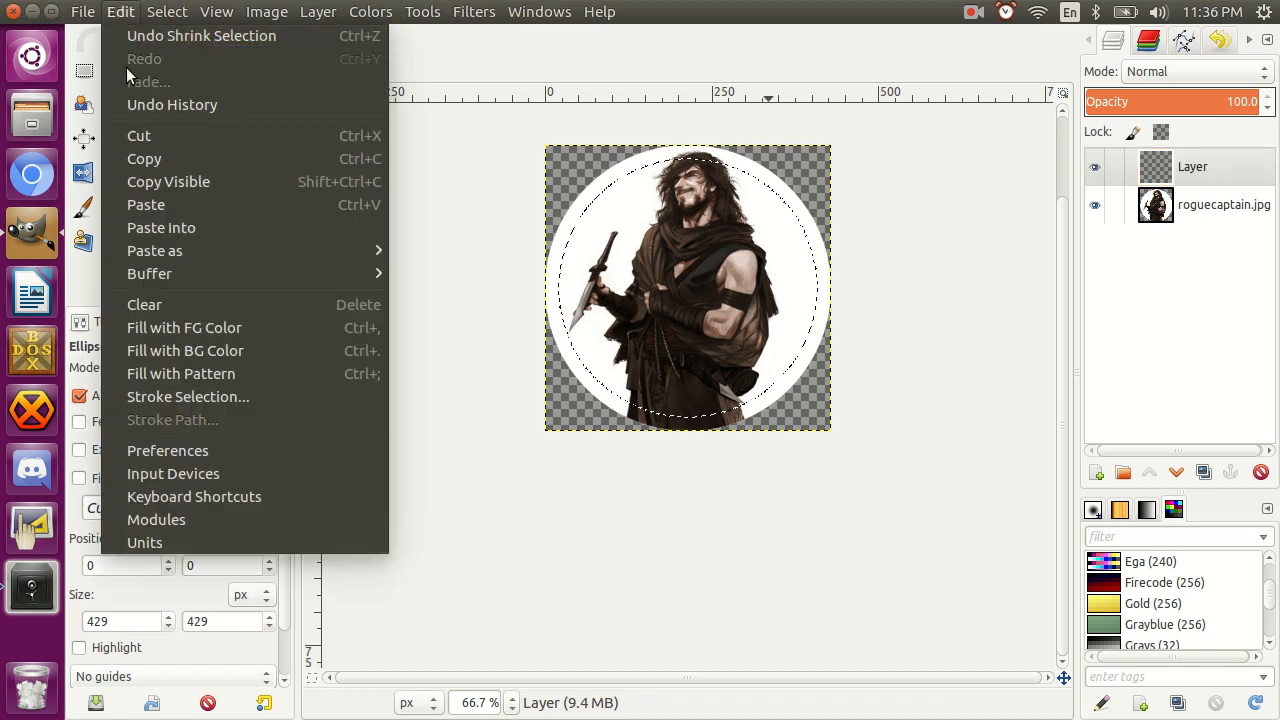
mouse_move(181, 273)
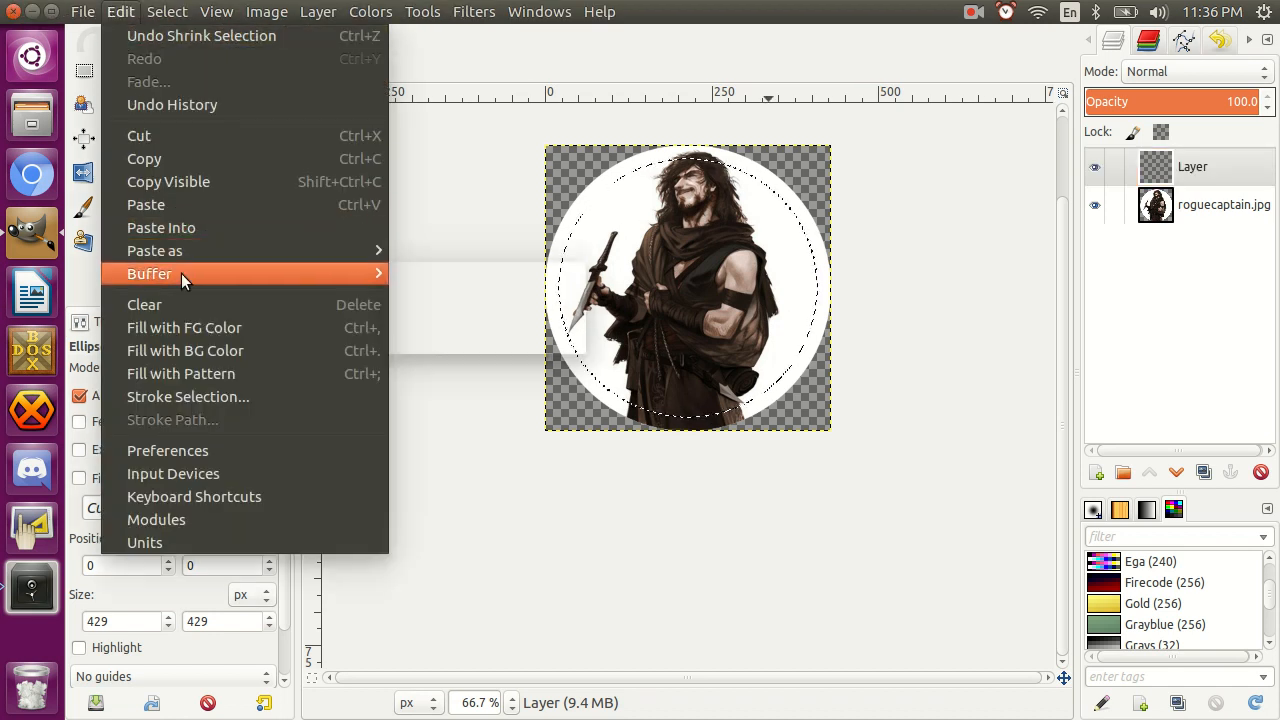
click(210, 396)
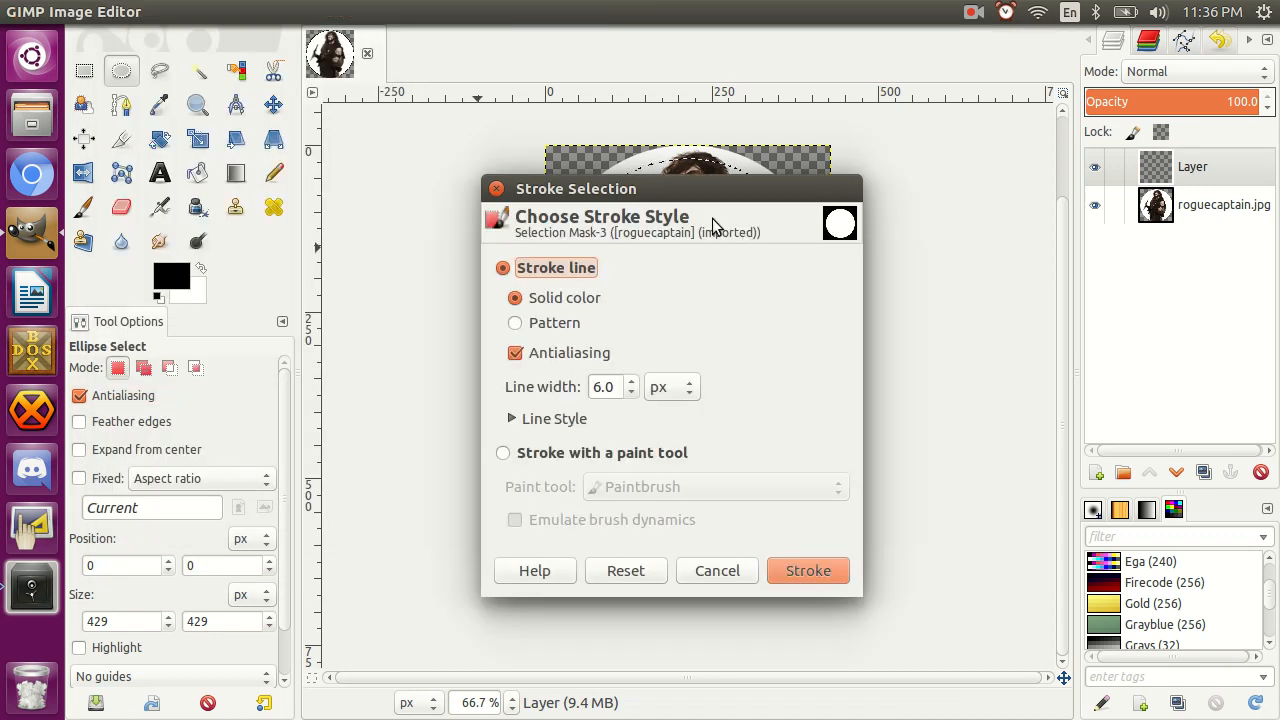
click(598, 387)
key(BackSpace)
text(40)
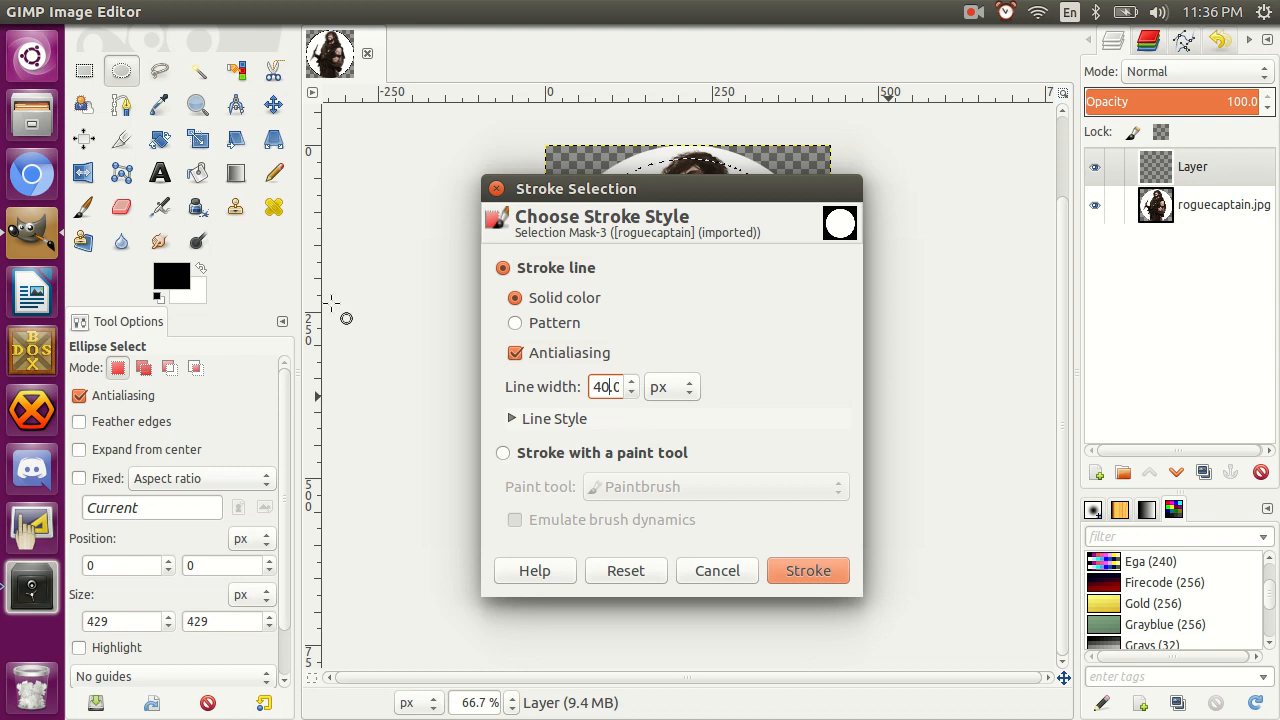
Change the foreground color to dark red (810000) and apply the stroke to form the token's ring.
click(165, 278)
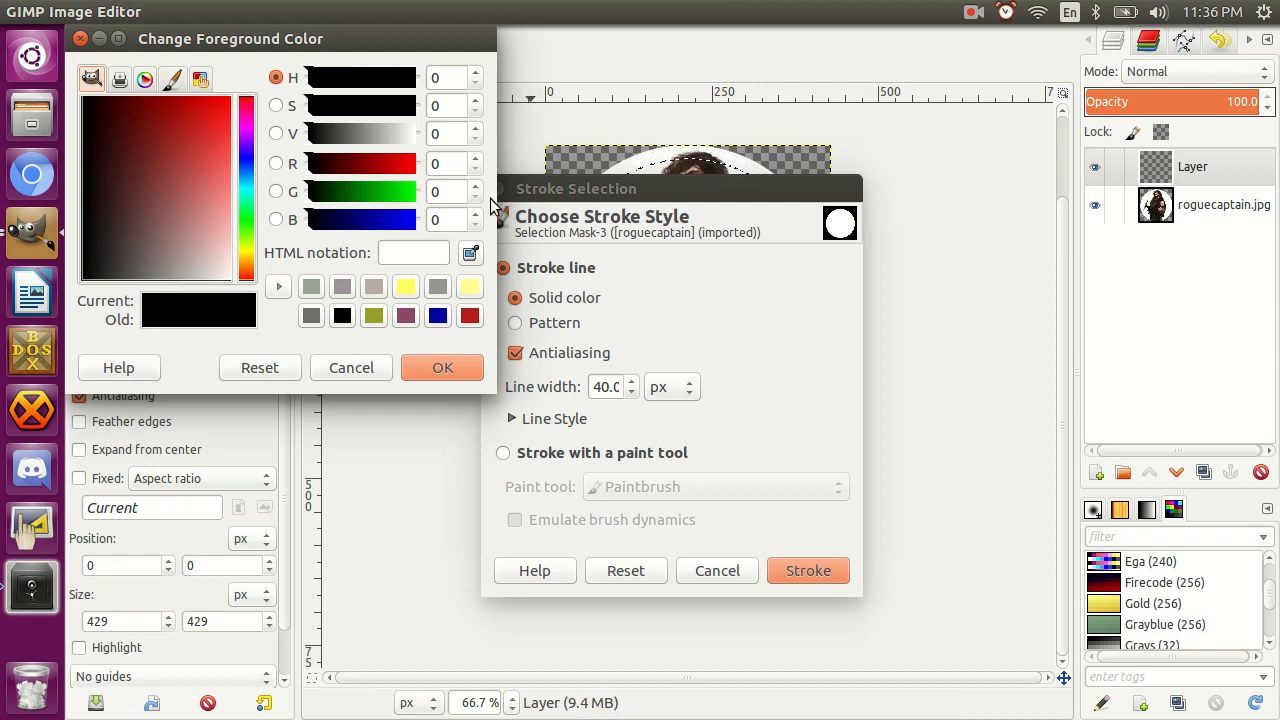
click(362, 164)
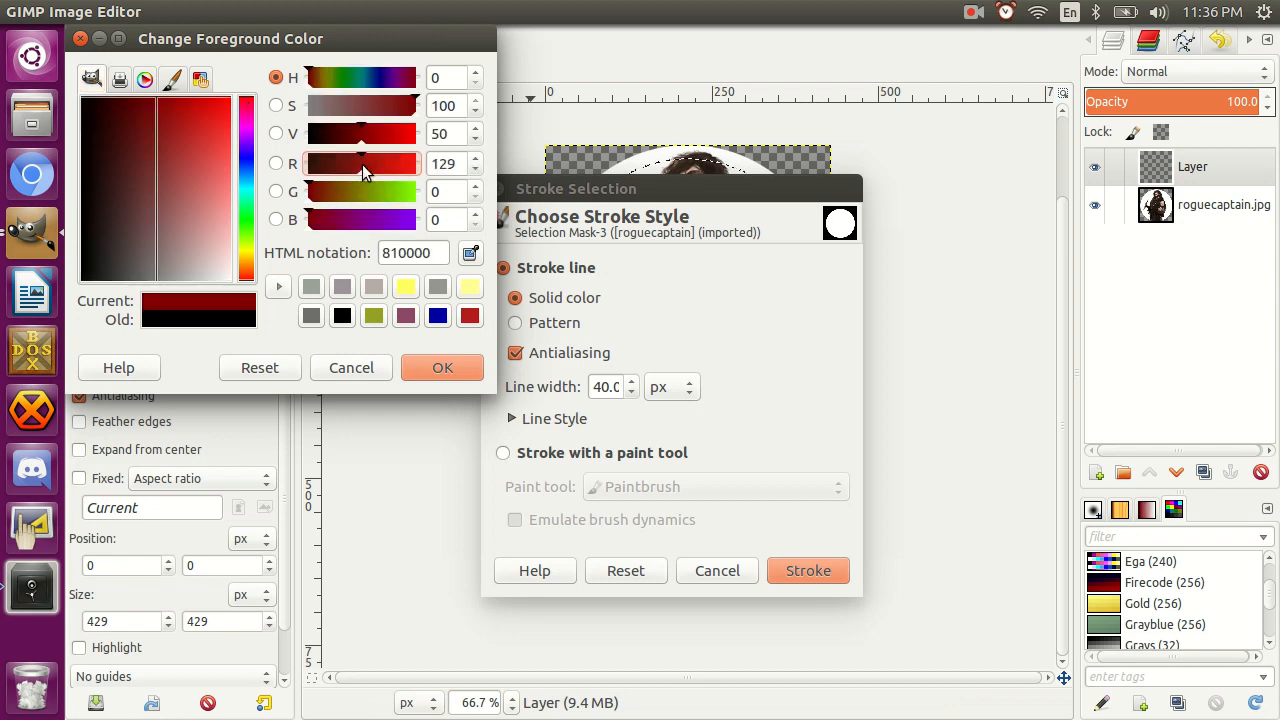
click(456, 365)
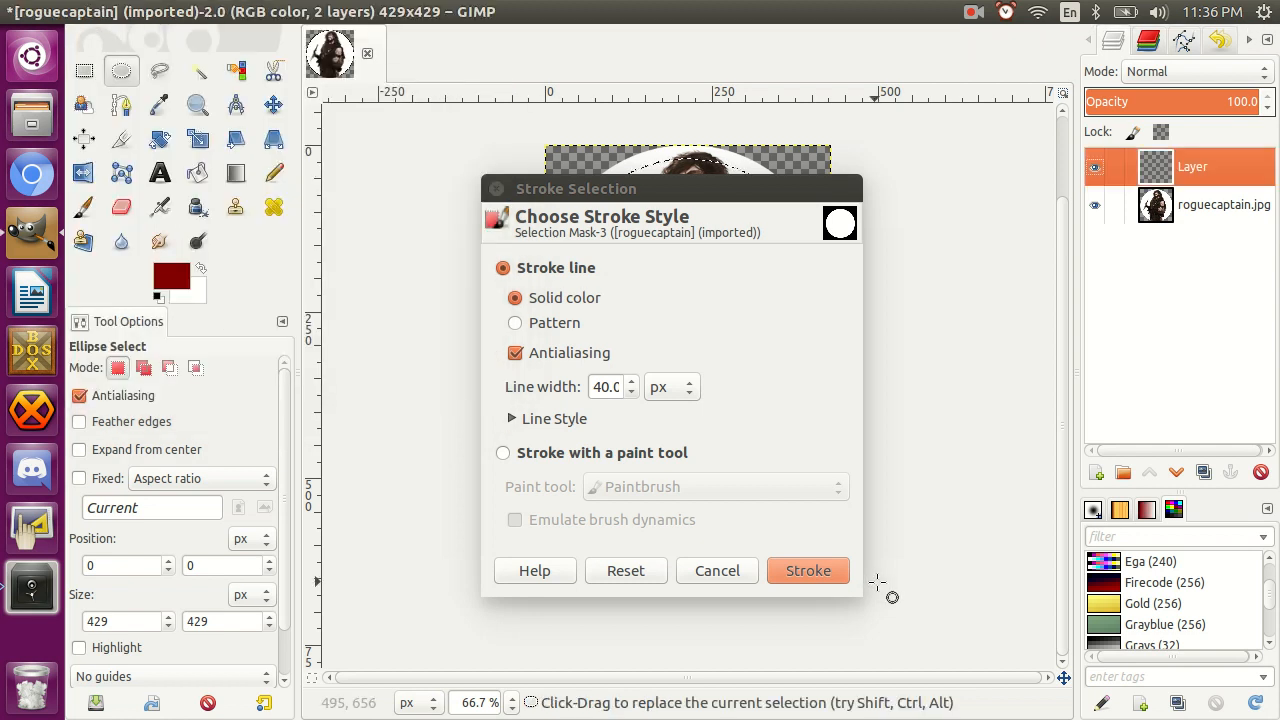
click(794, 571)
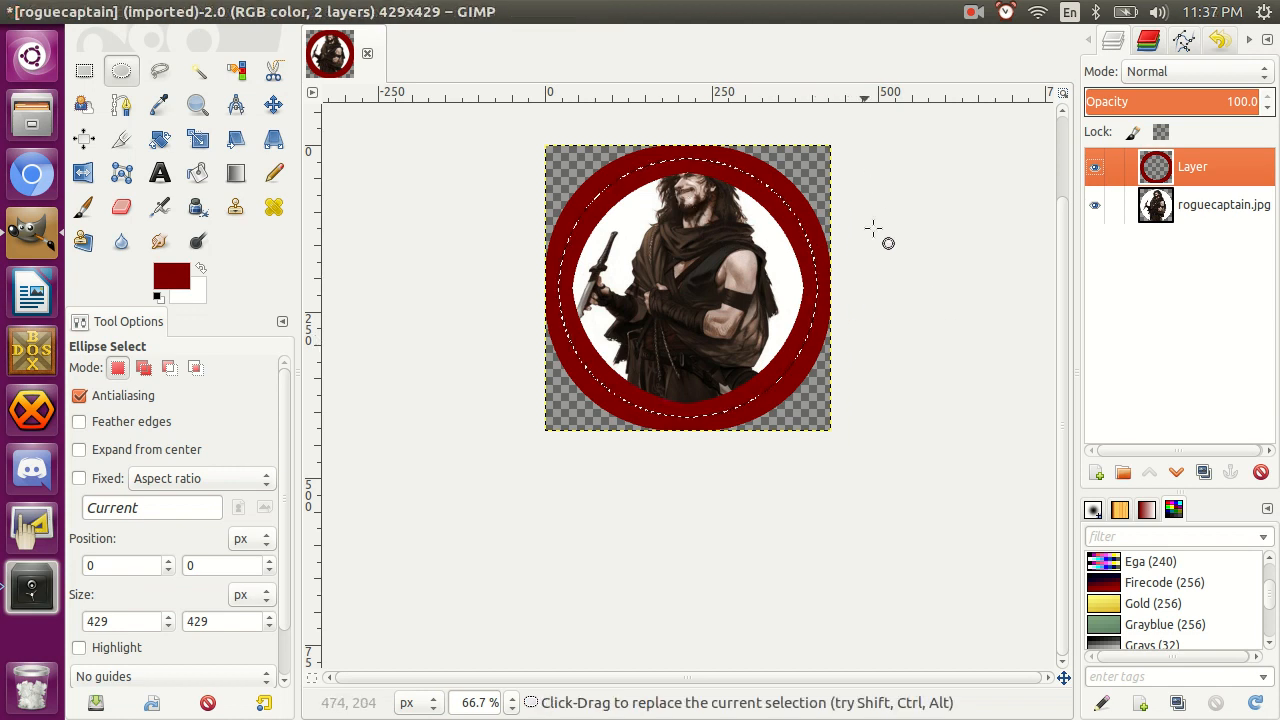
Hide the roguecaptain.jpg layer and select only the red ring by fuzzy-selecting its center, inverting, and subtracting the outer corners.
click(1094, 206)
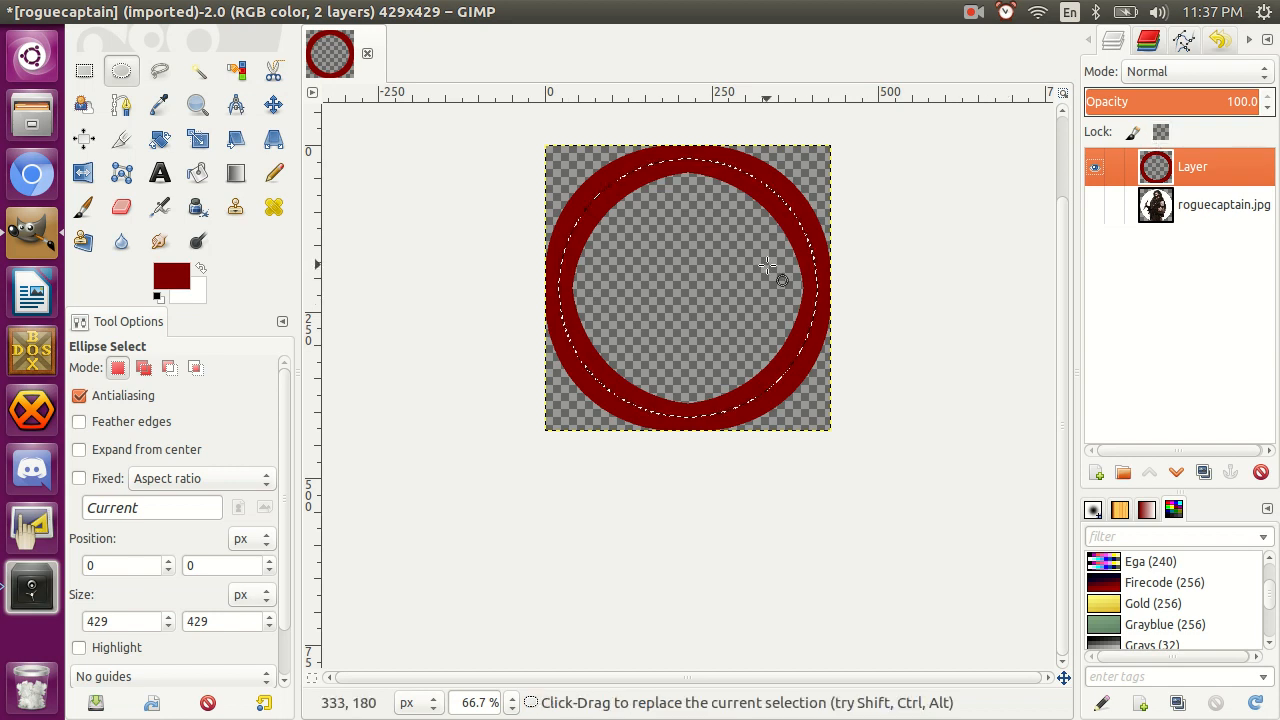
key(u)
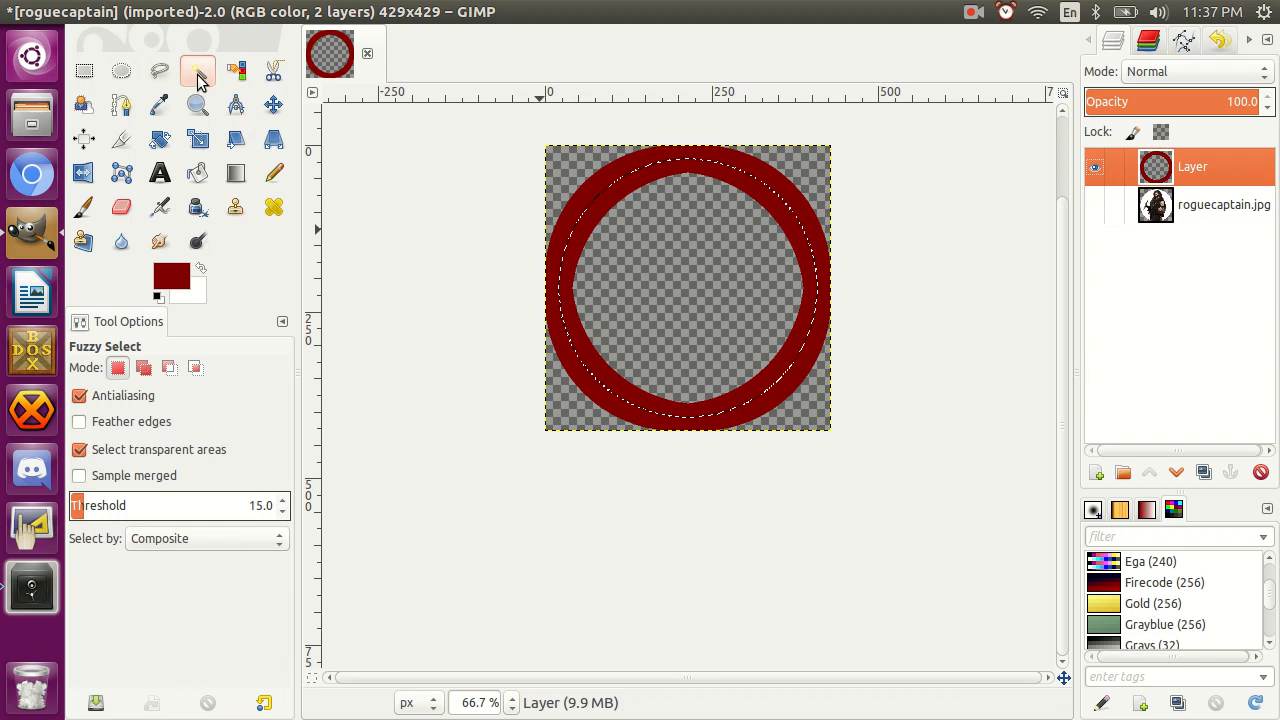
click(662, 288)
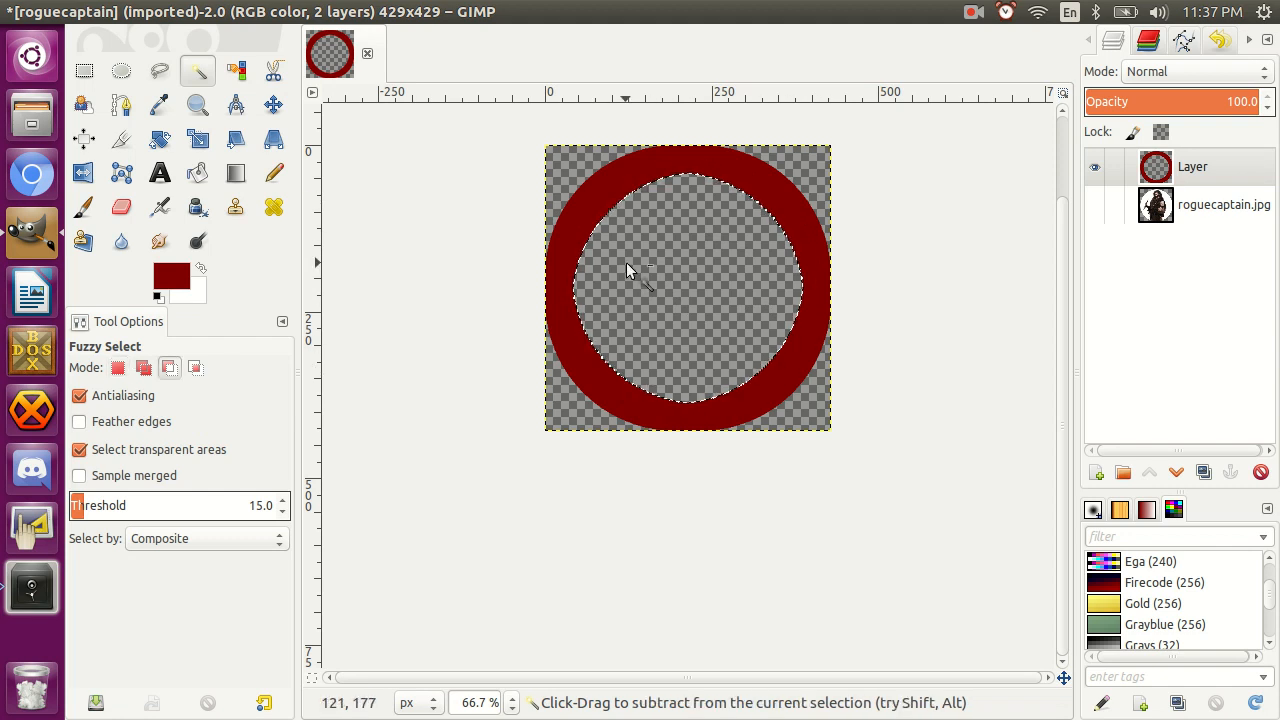
key(ctrl+i)
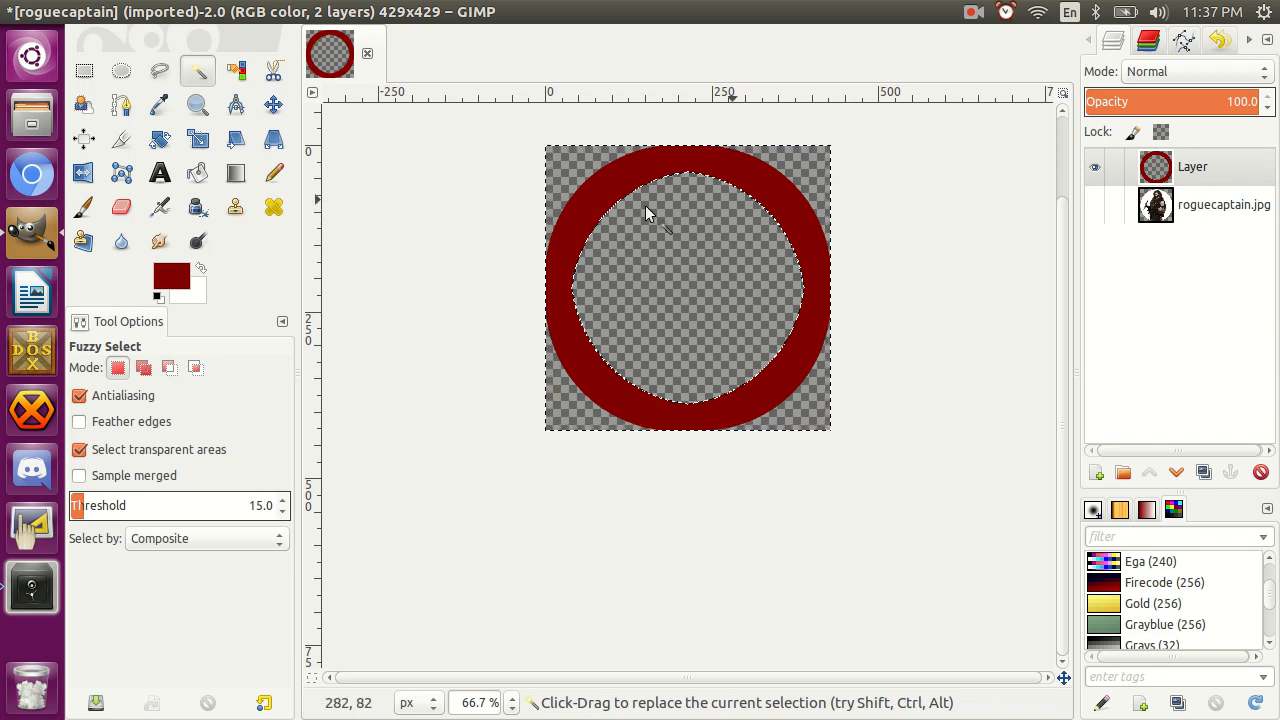
click(593, 195)
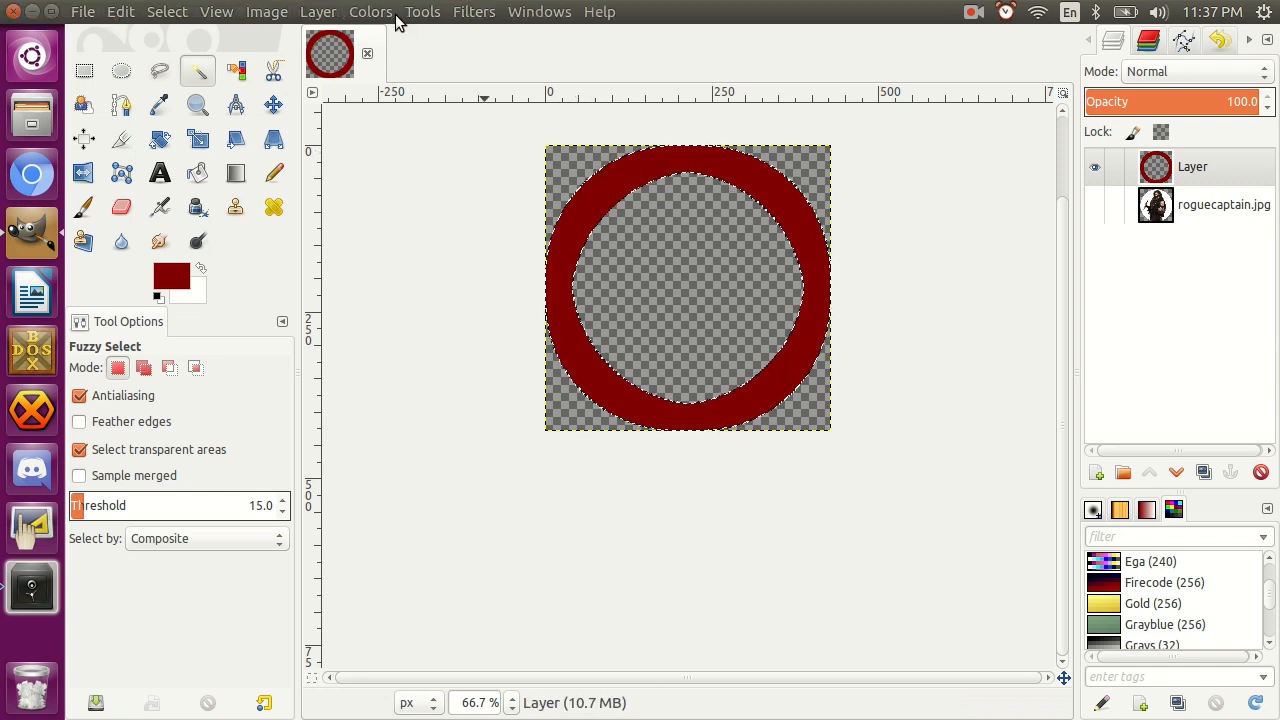
Add a bevel with thickness 10 to the selected ring, working directly on the layer instead of a copy.
click(475, 14)
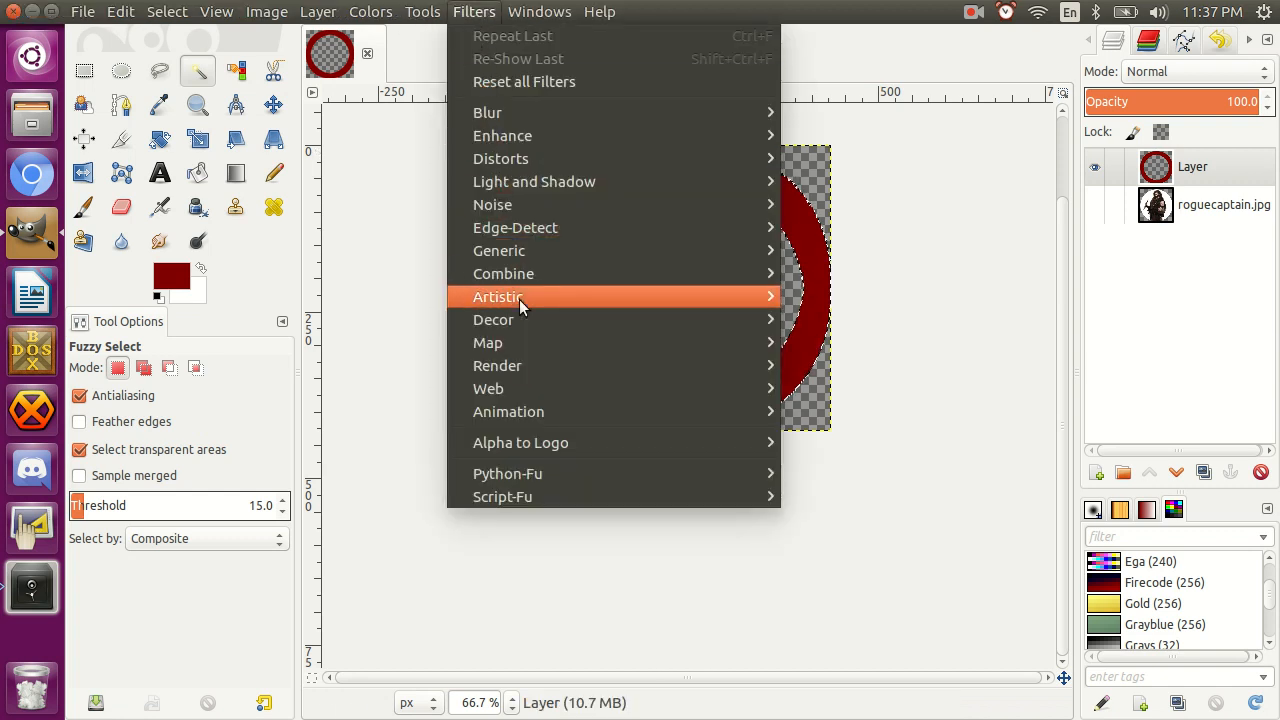
mouse_move(521, 318)
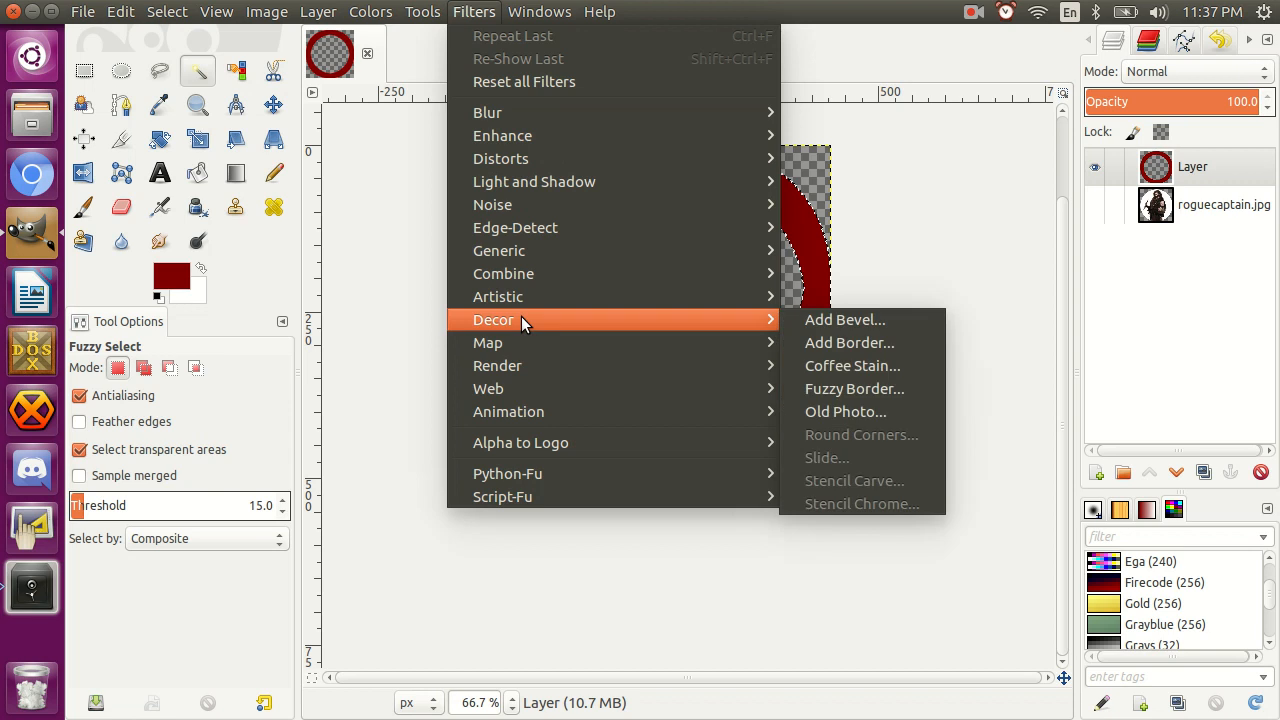
click(814, 318)
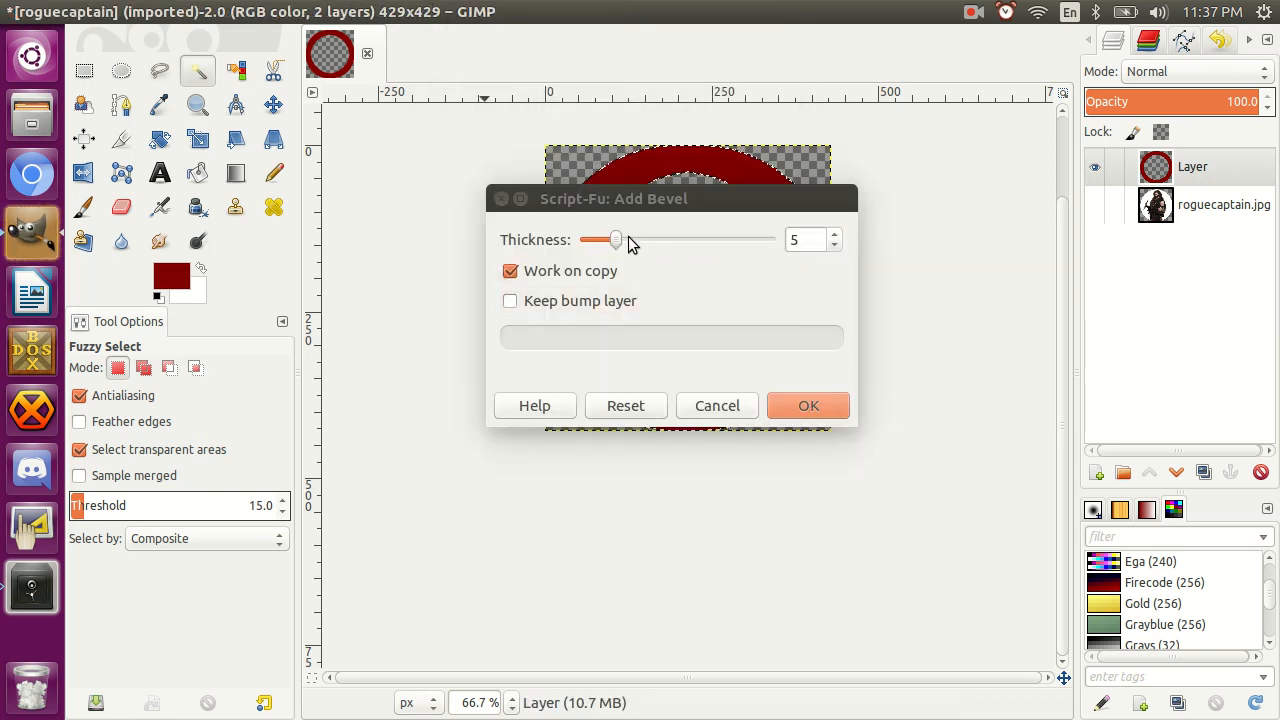
mouse_move(628, 236)
mouse_down()
mouse_move(650, 236)
mouse_move(638, 236)
mouse_up()
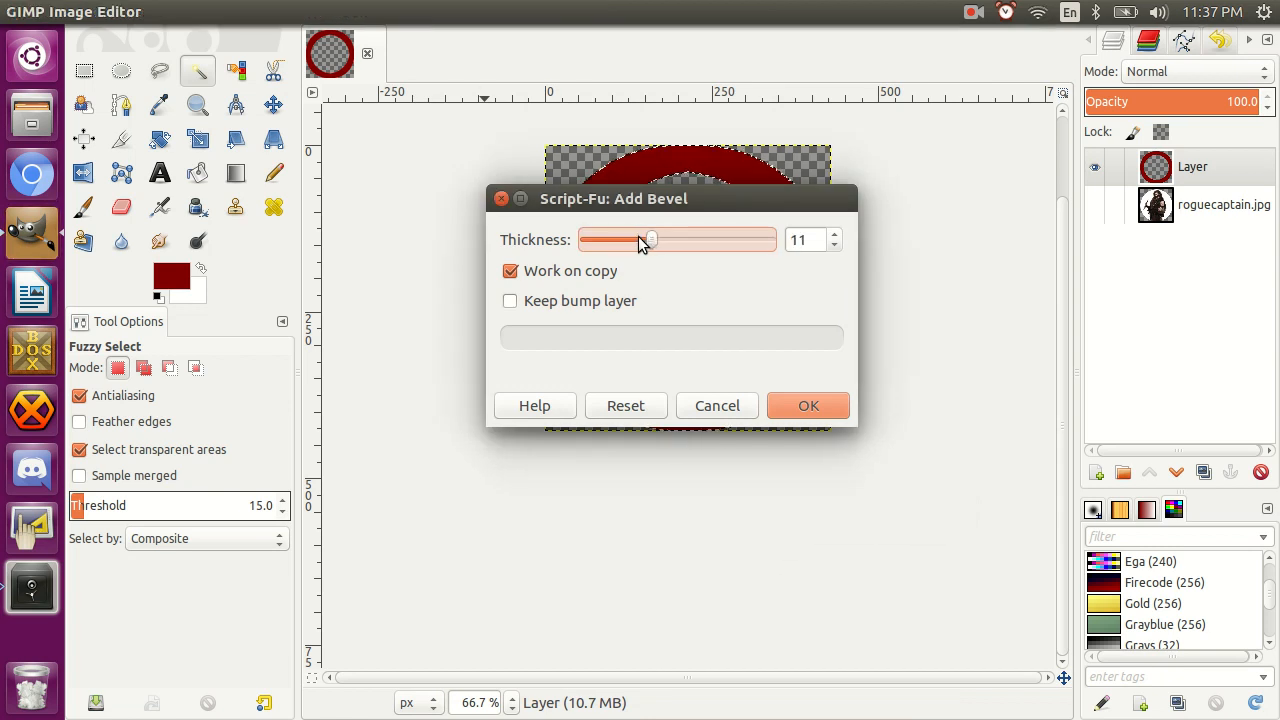
click(835, 234)
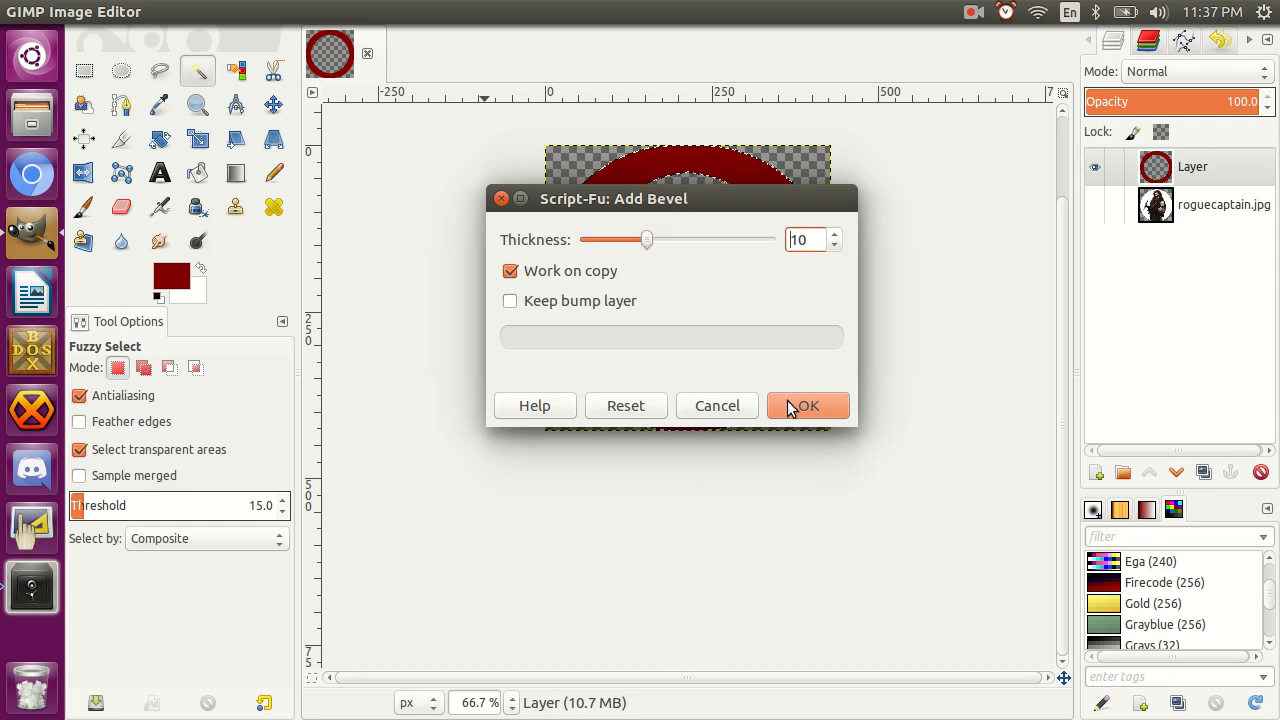
click(511, 271)
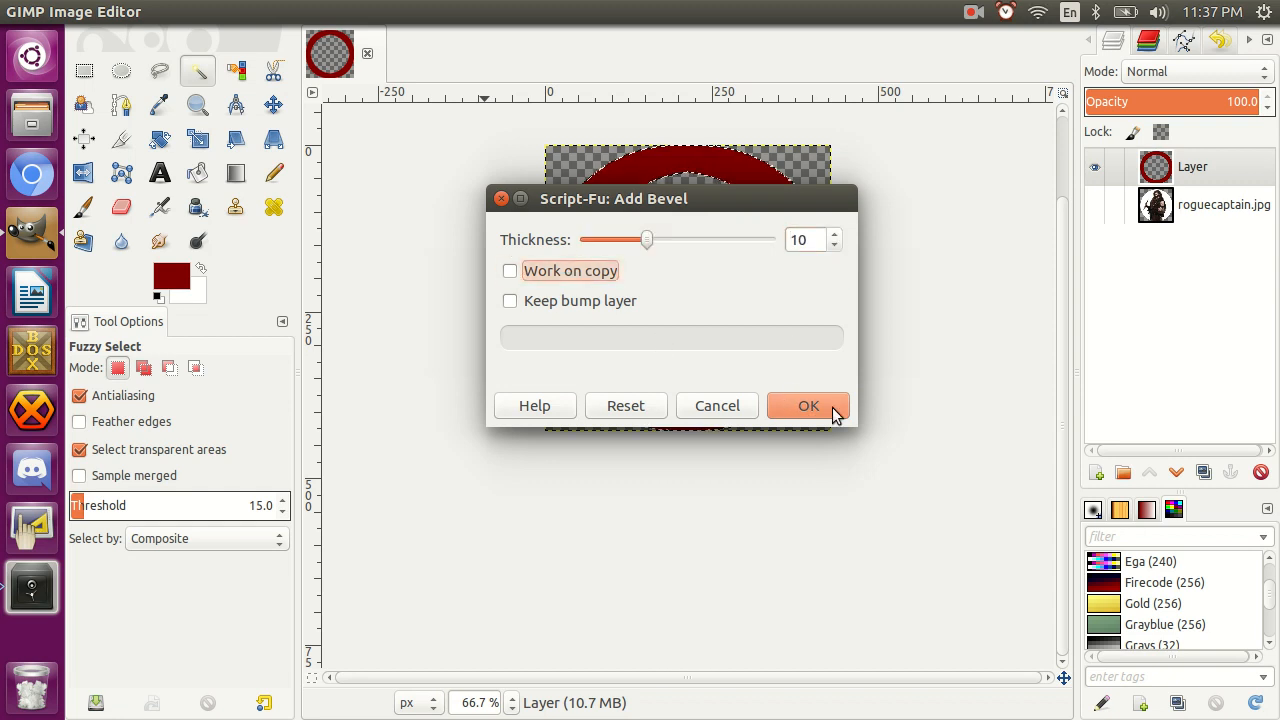
click(808, 406)
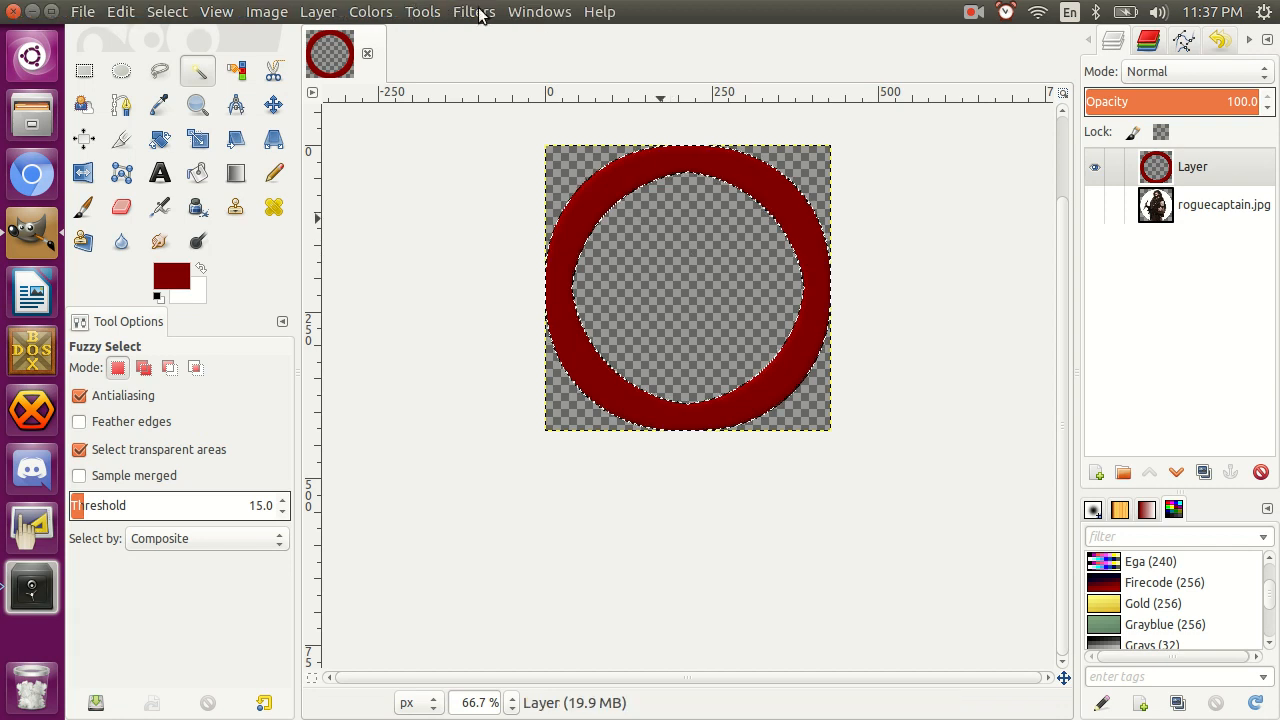
Repeat the Add Bevel filter on the ring several times to strengthen its raised edges.
click(476, 12)
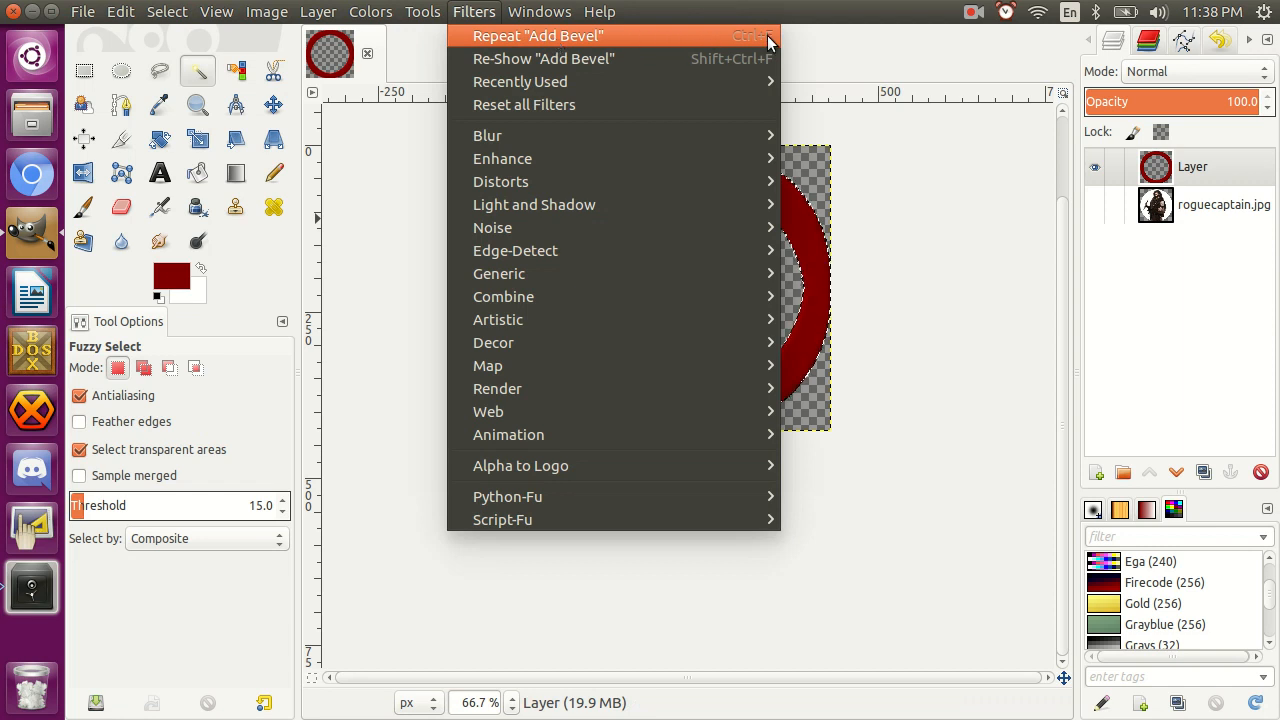
click(911, 270)
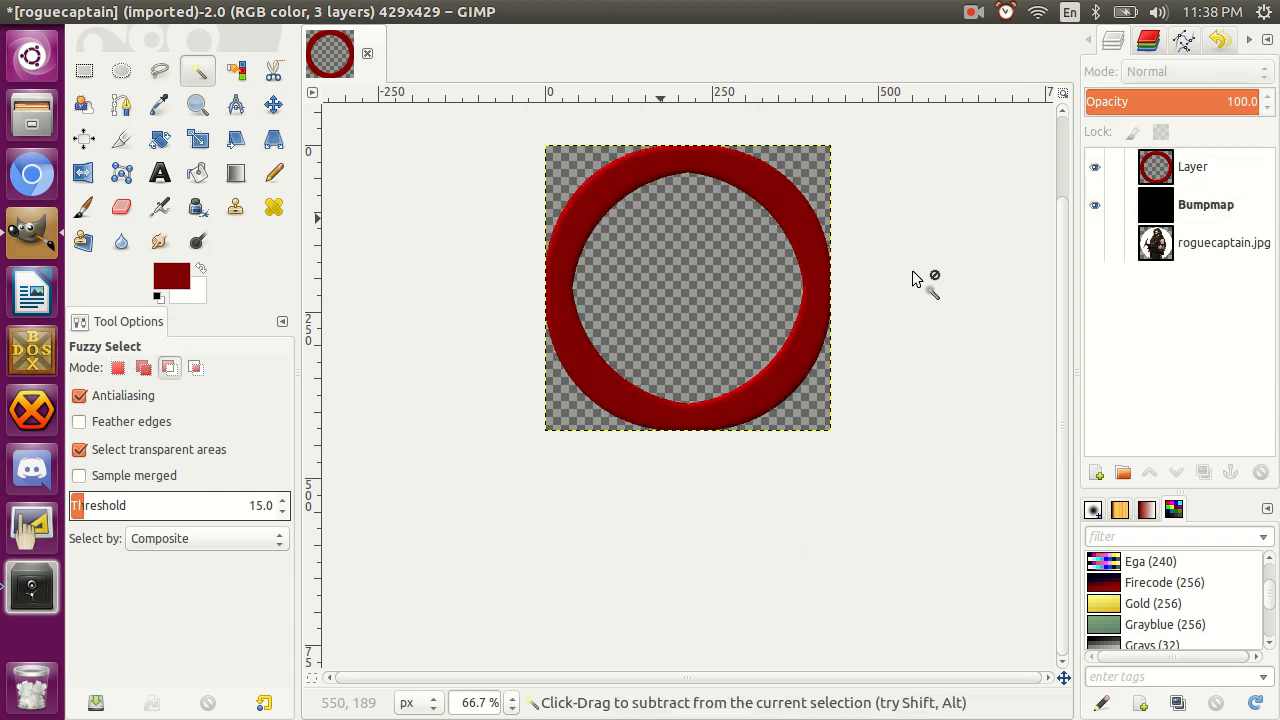
right_click(911, 270)
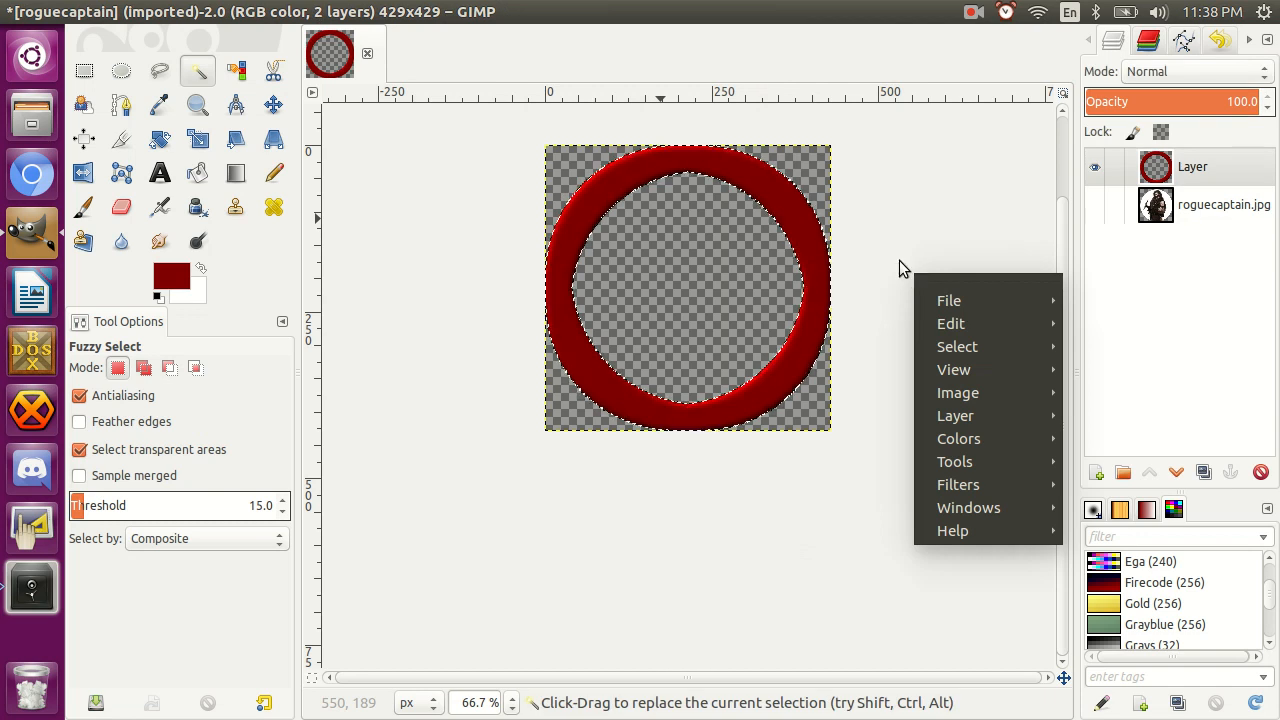
click(899, 260)
key(ctrl)
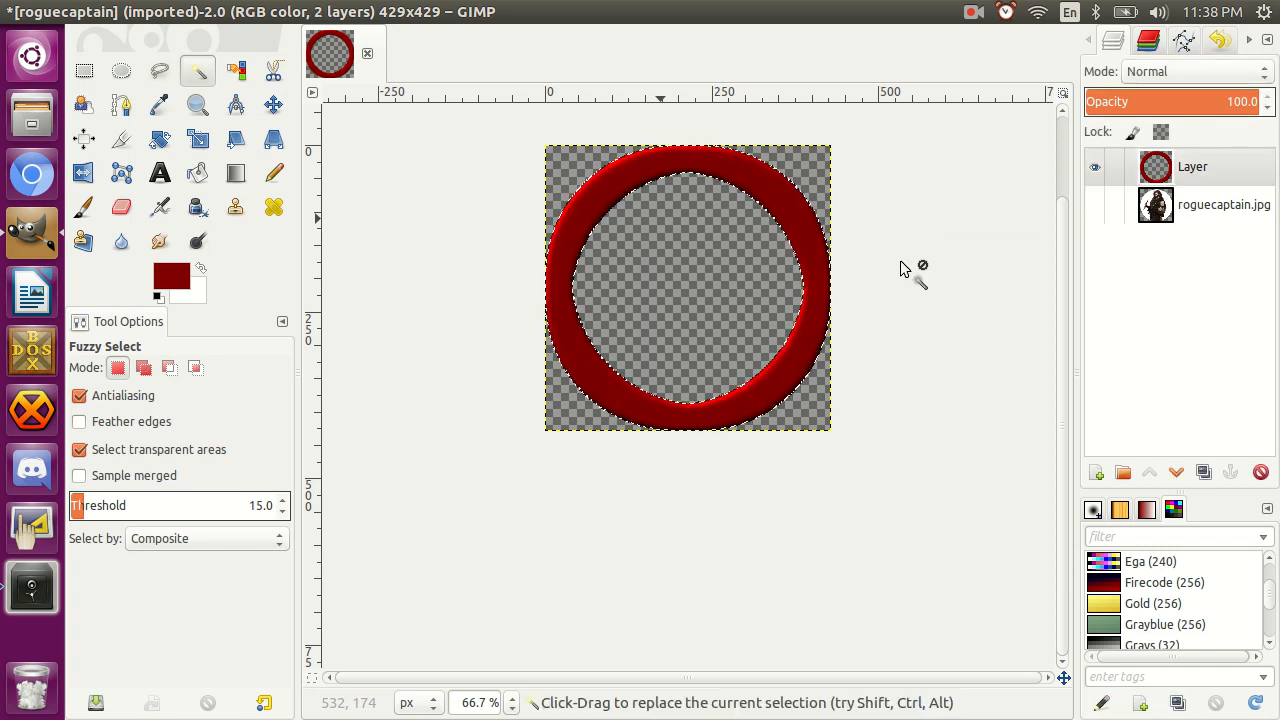
Reset the foreground color to black and stroke the ring selection with a thin solid line.
click(159, 294)
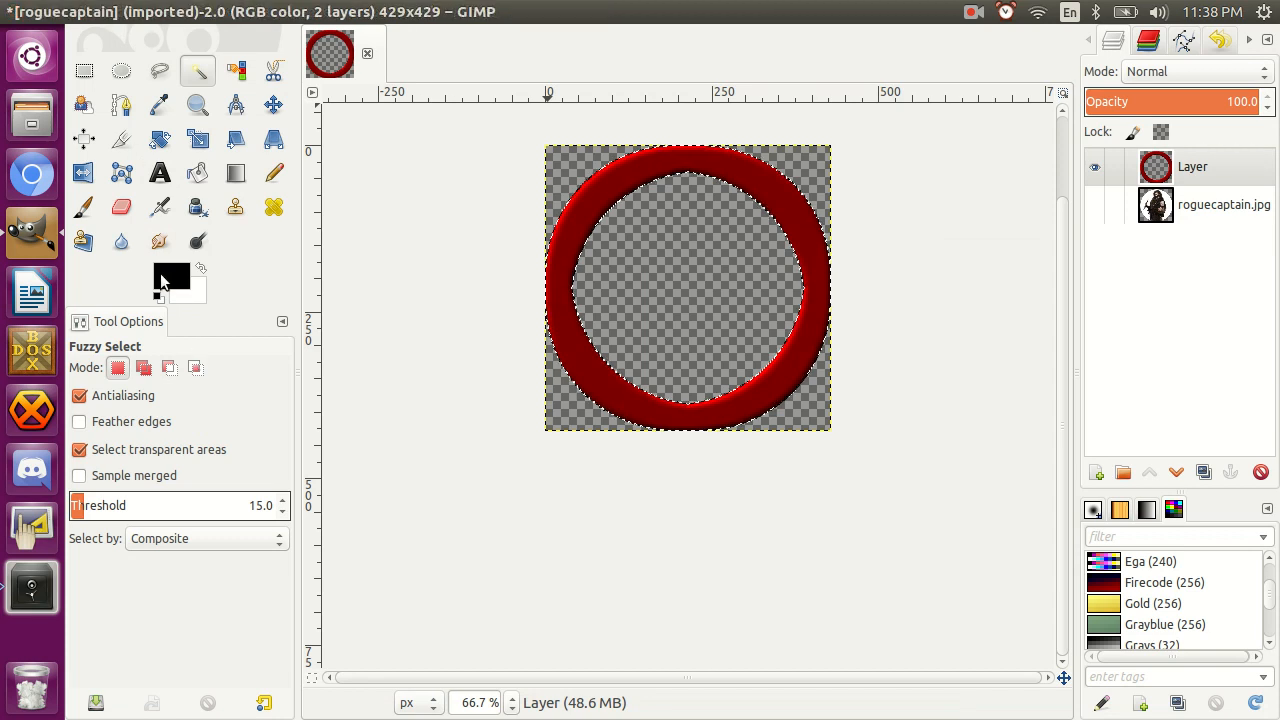
click(120, 11)
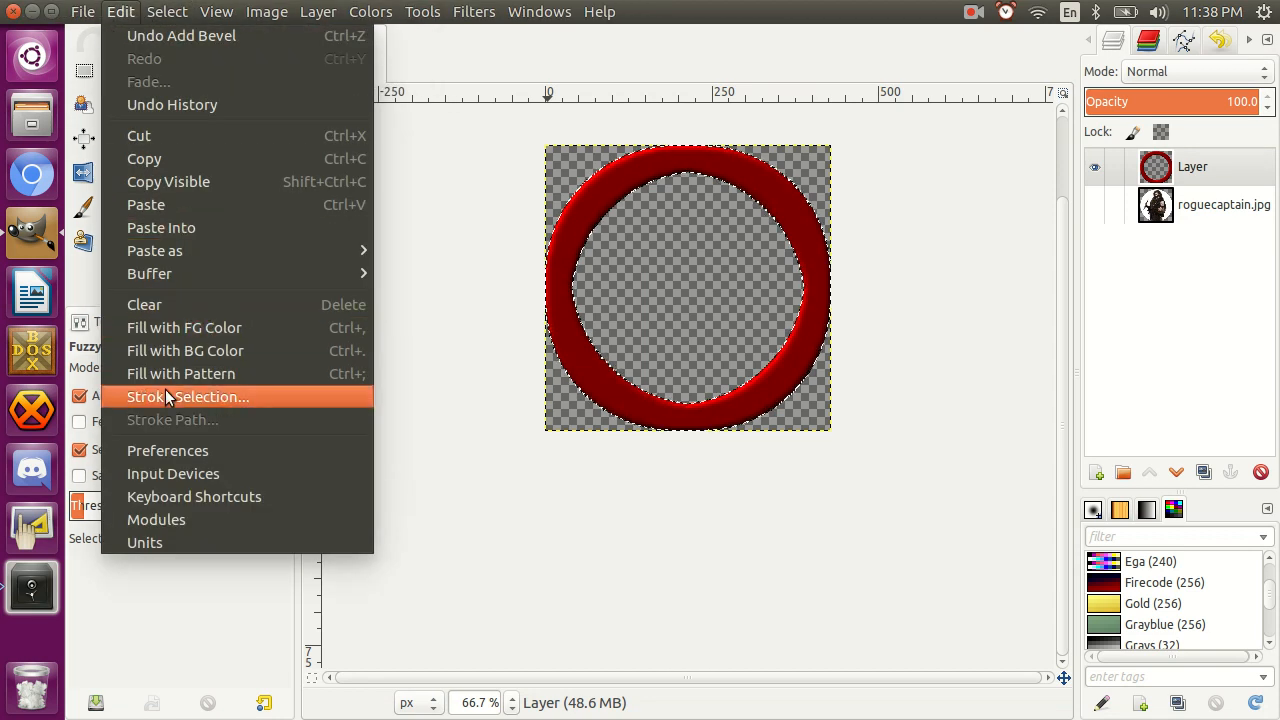
click(165, 394)
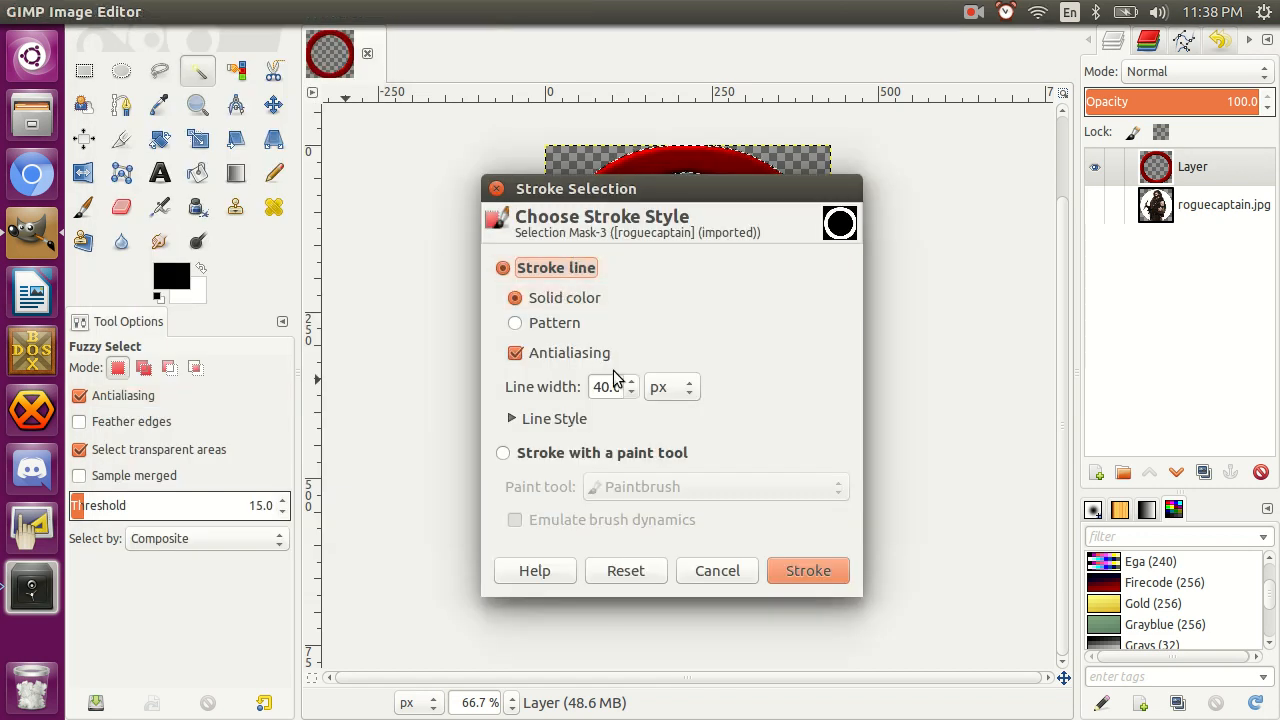
click(605, 386)
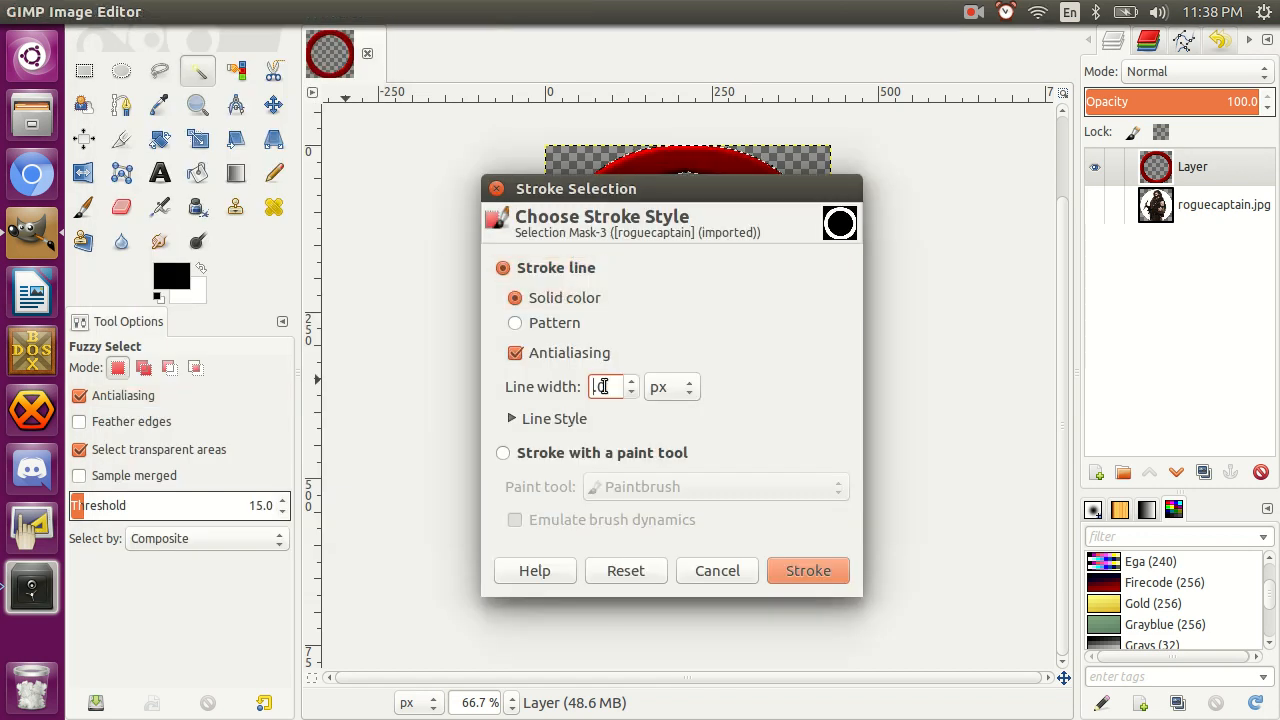
click(808, 571)
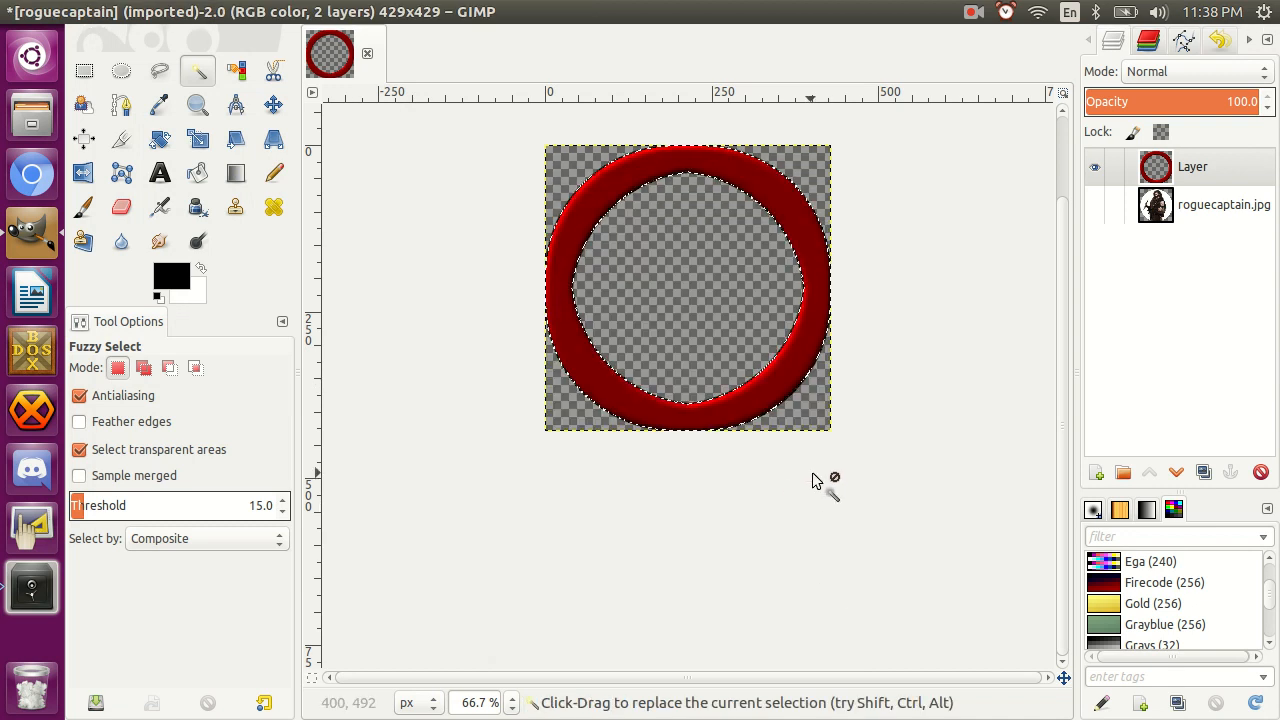
Replace the ring selection with the transparent area inside the ring using Fuzzy Select, and invert it.
key(ctrl+a)
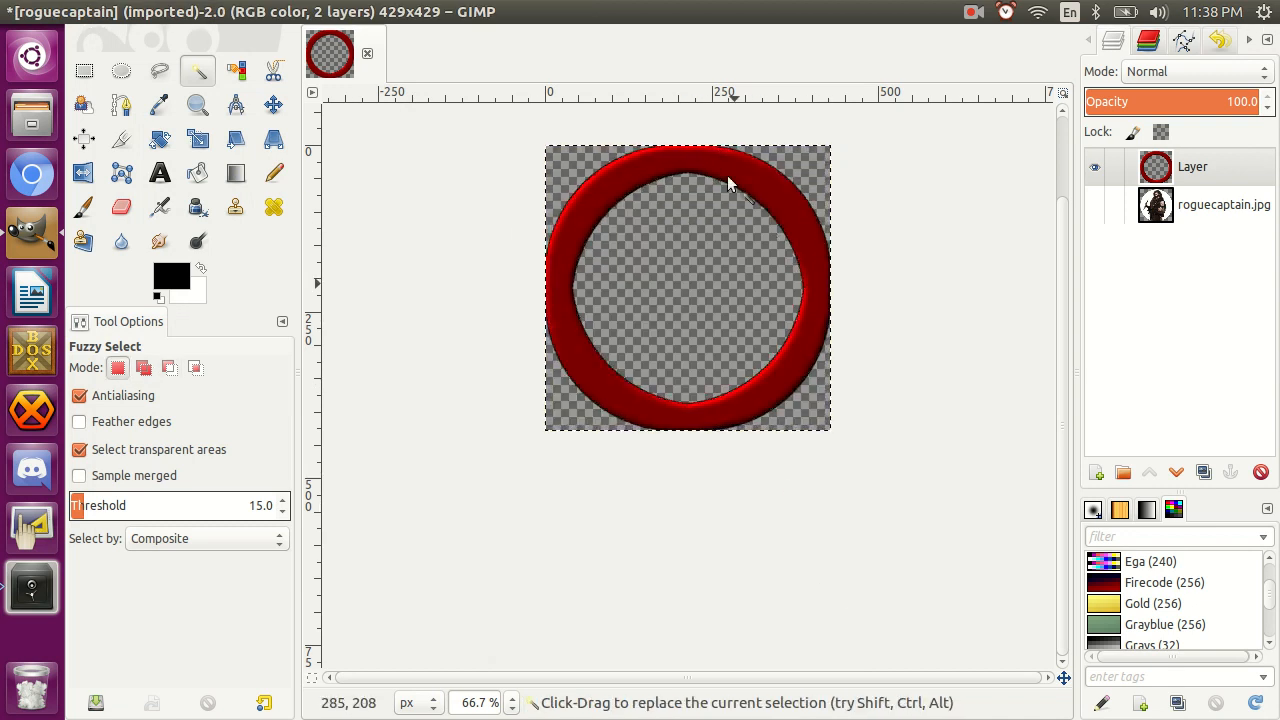
click(694, 278)
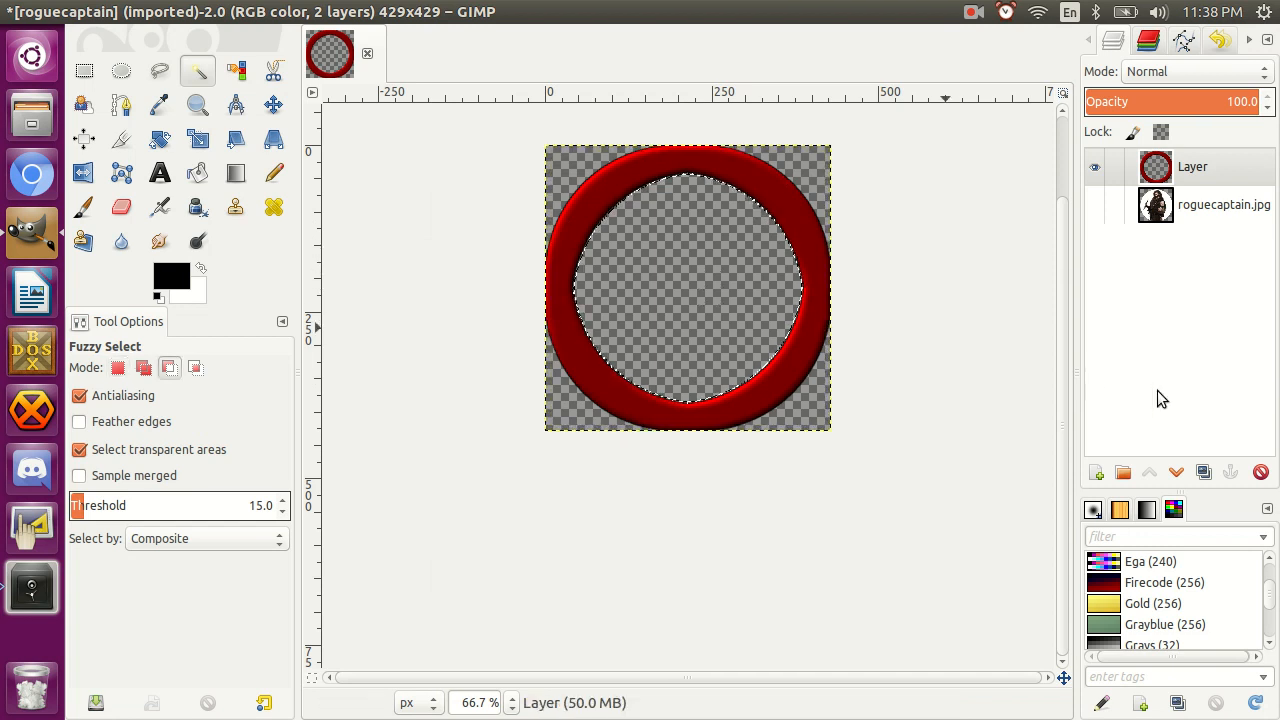
key(ctrl+i)
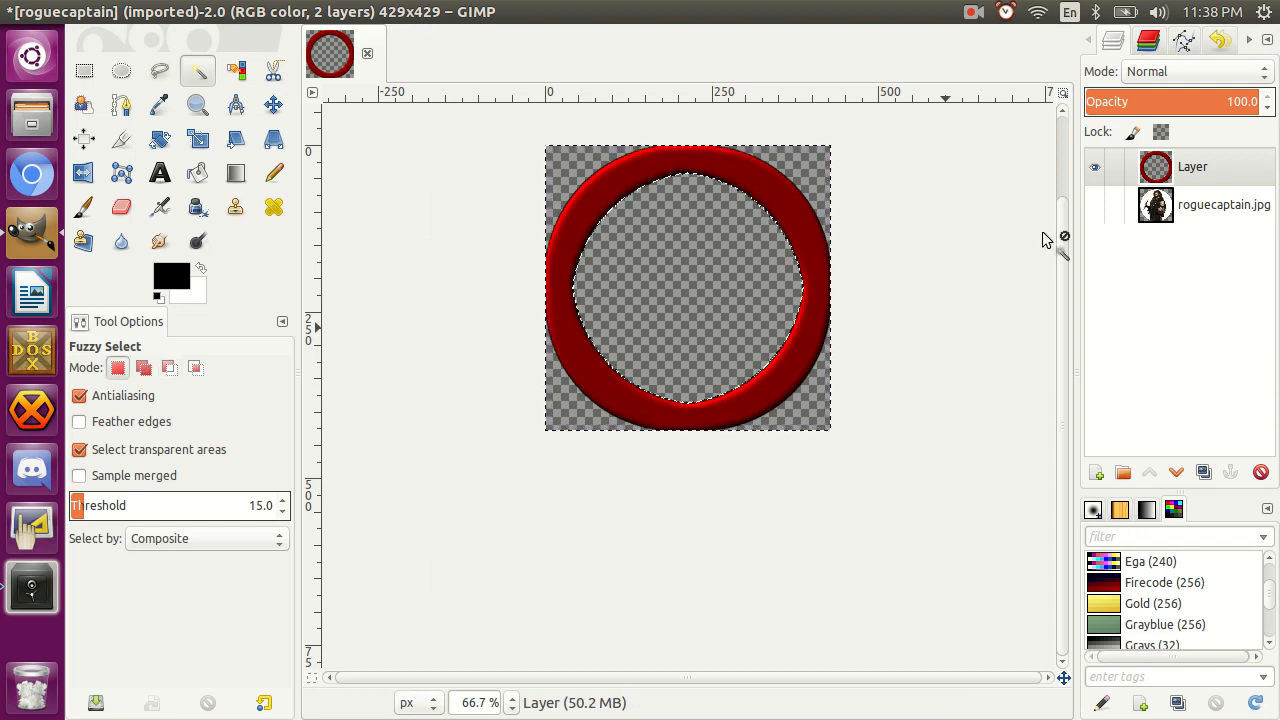
Try a drop shadow on the ring with X and Y offsets 0, blur radius 15 and opacity 80, and undo it.
click(490, 14)
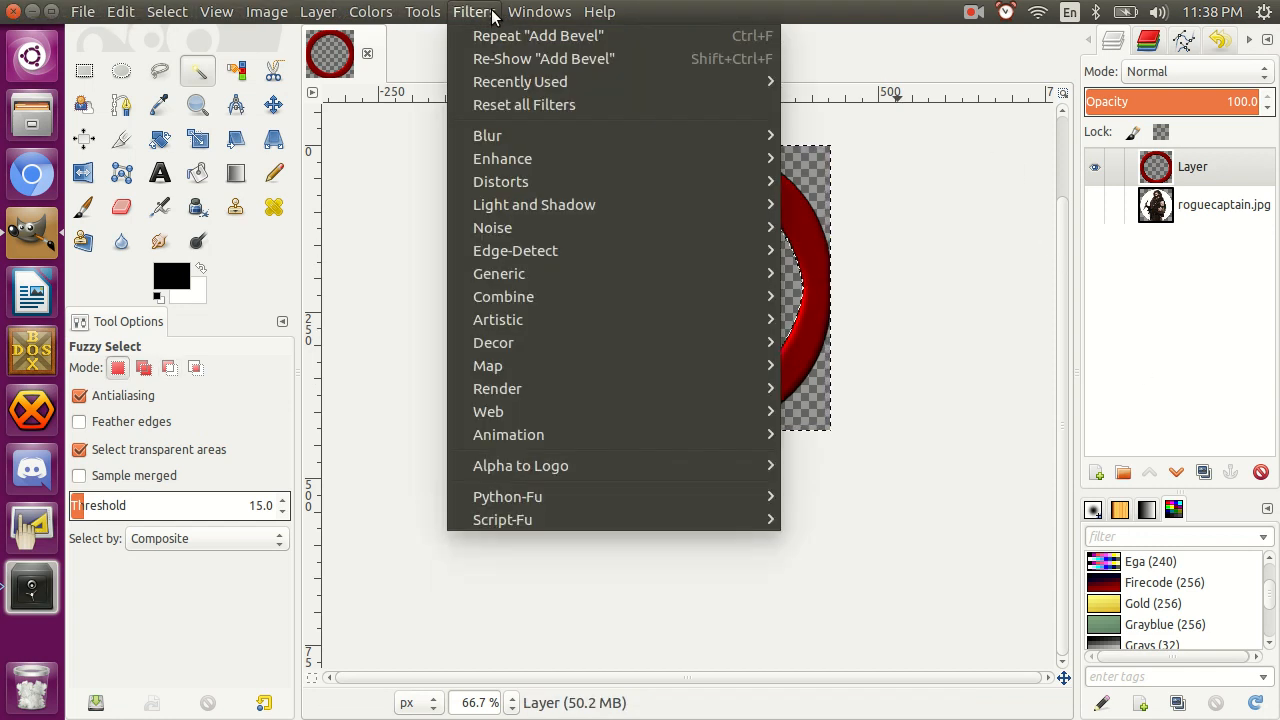
mouse_move(511, 209)
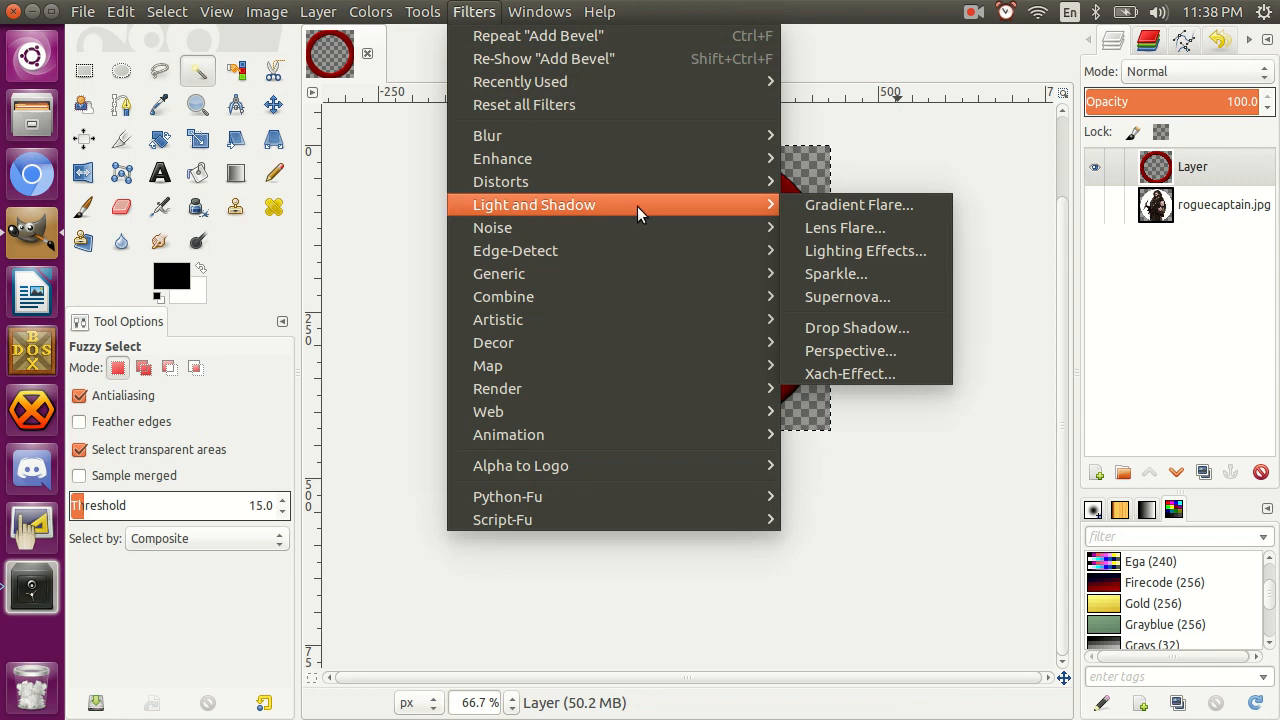
click(862, 328)
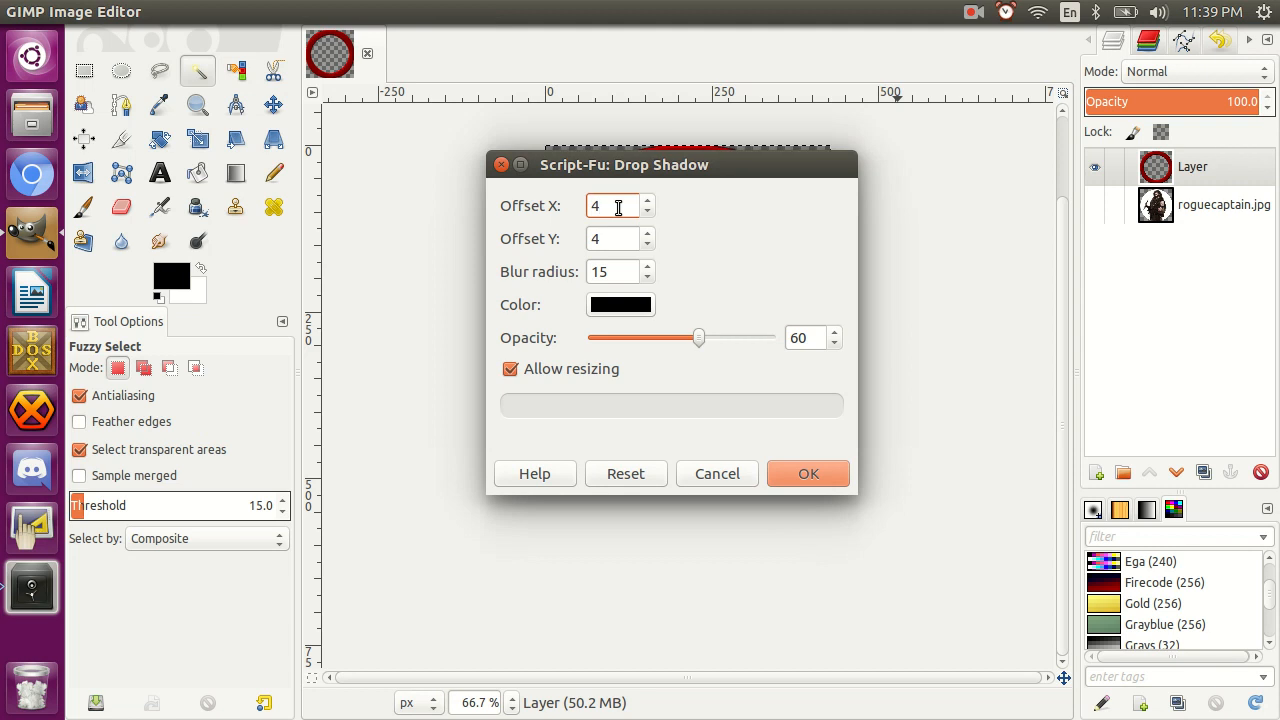
text(0)
key(Tab)
scroll(745, 336, up, 2)
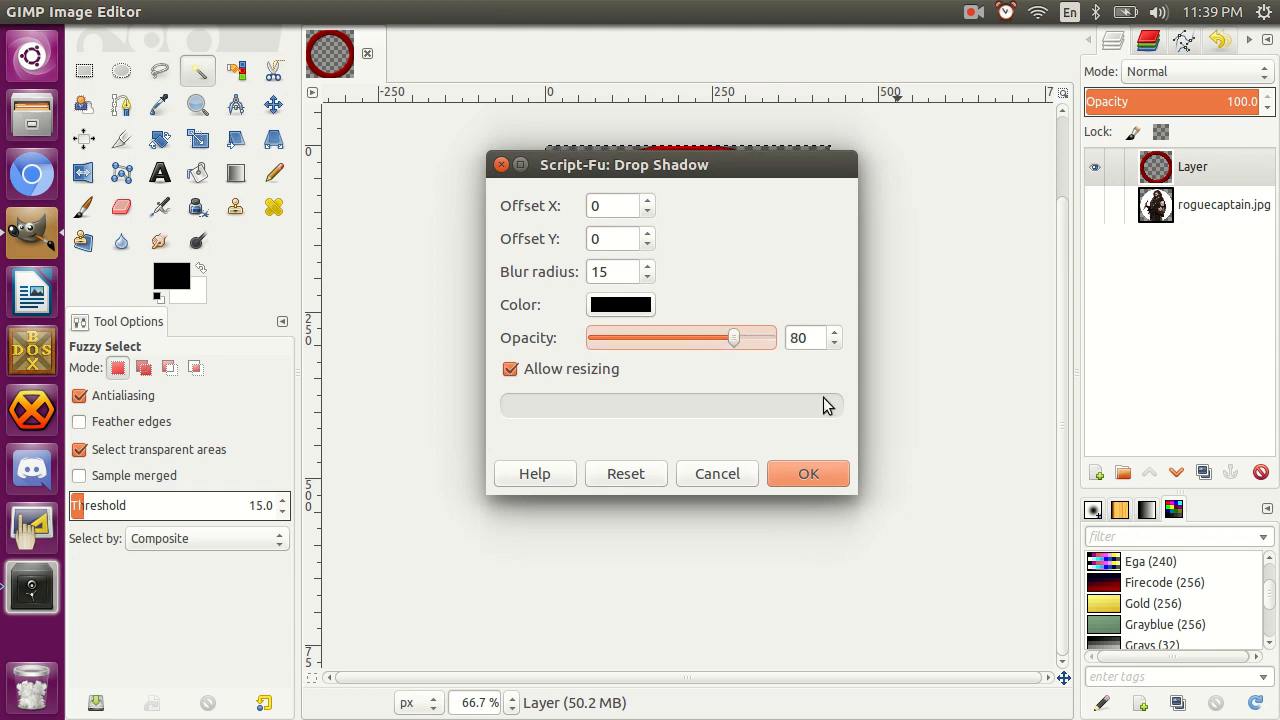
click(823, 469)
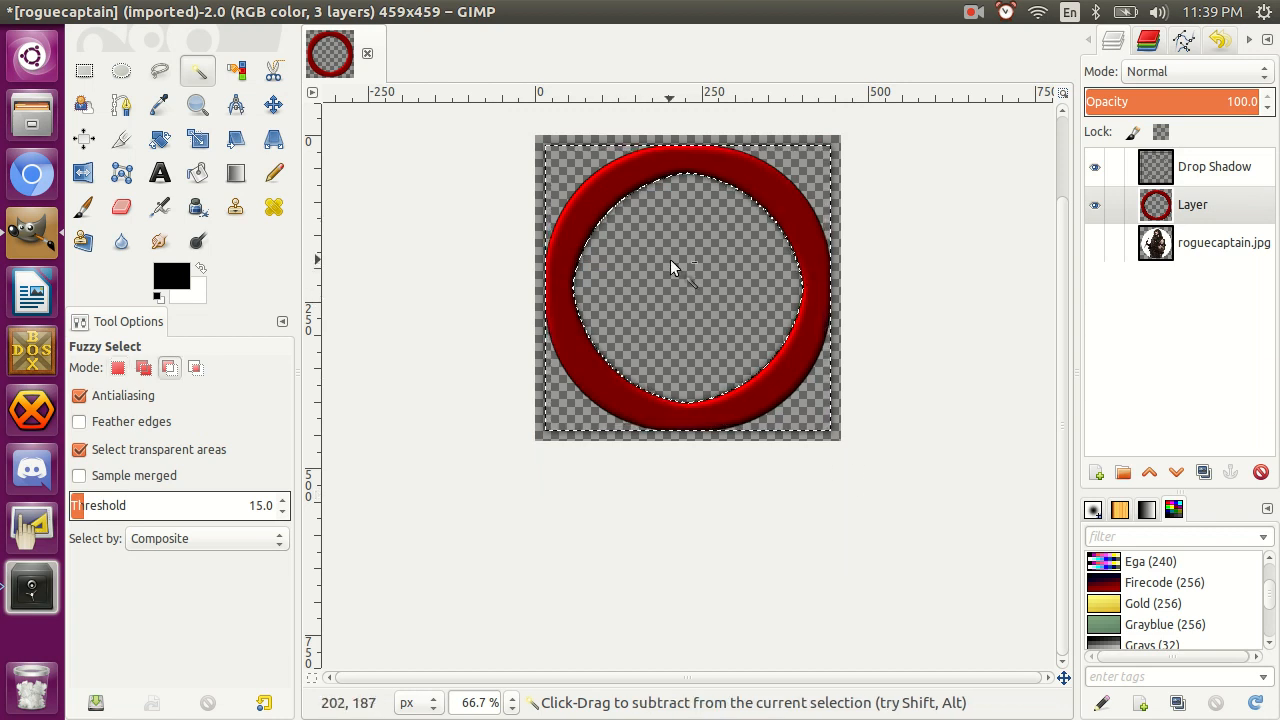
key(ctrl+z)
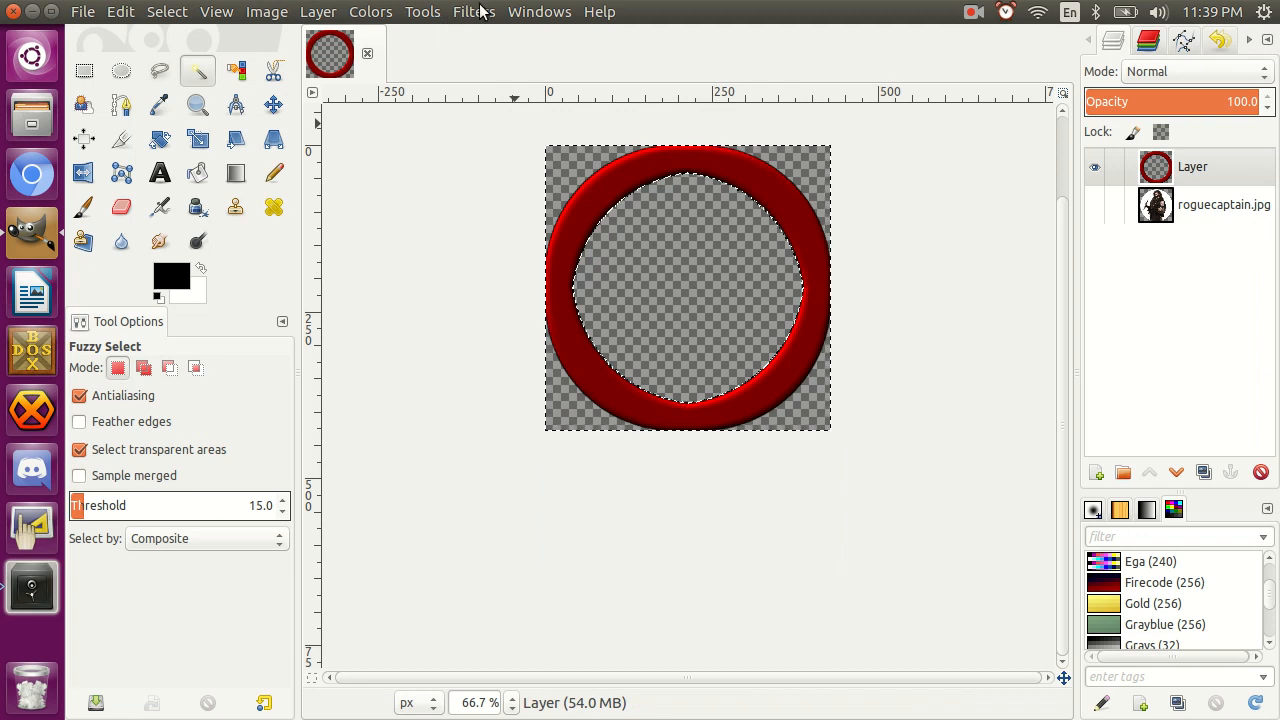
Apply the ring's drop shadow twice with blur radius 30, keeping the other settings, and show the roguecaptain.jpg layer.
key(shift+ctrl+f)
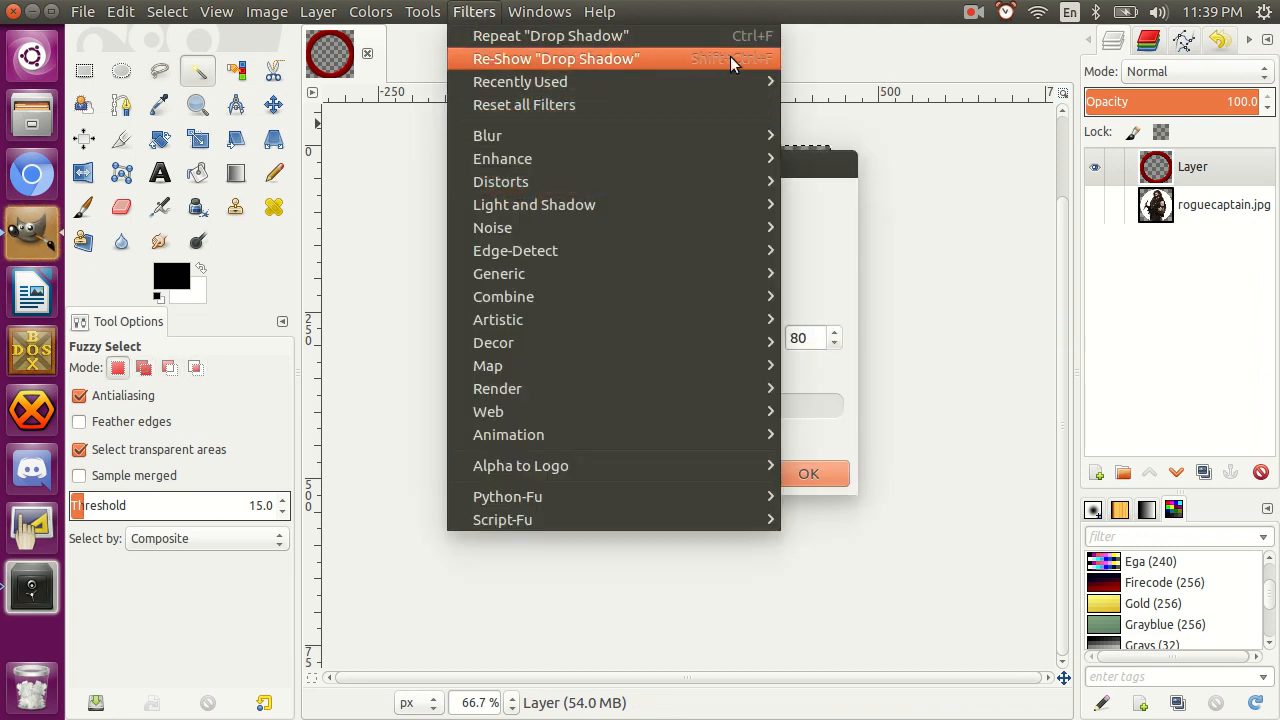
click(999, 357)
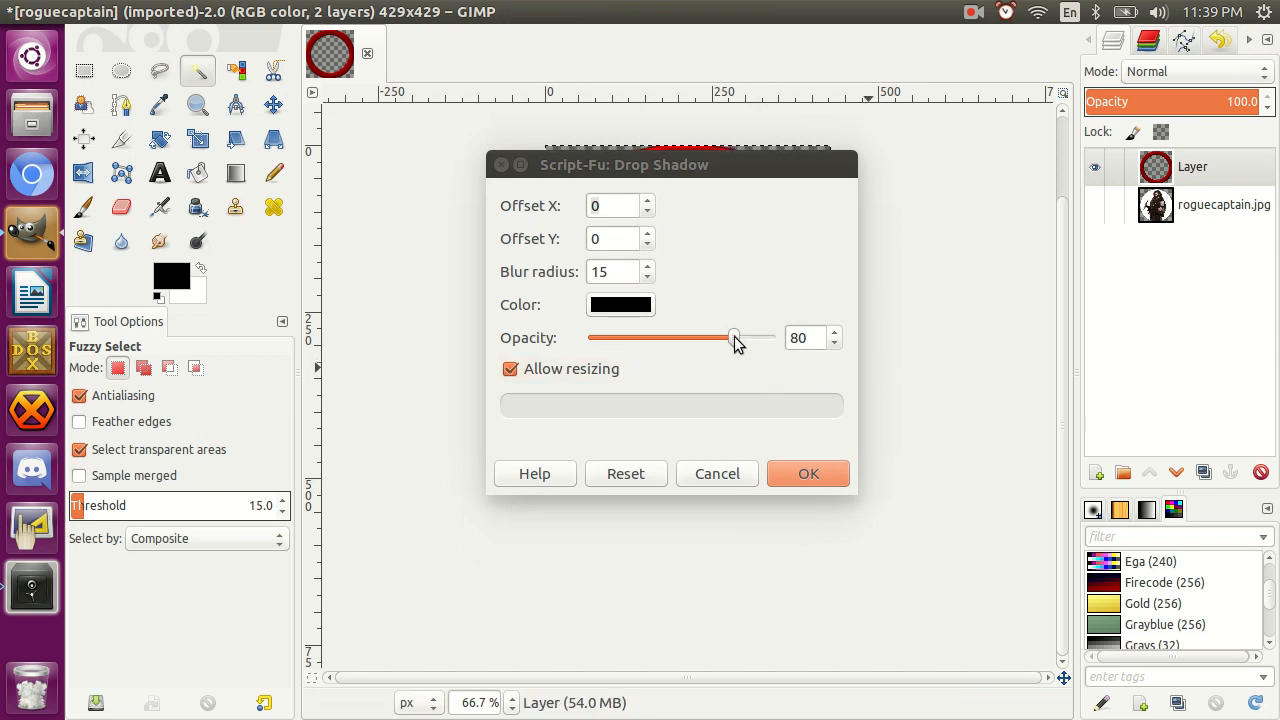
double_click(612, 272)
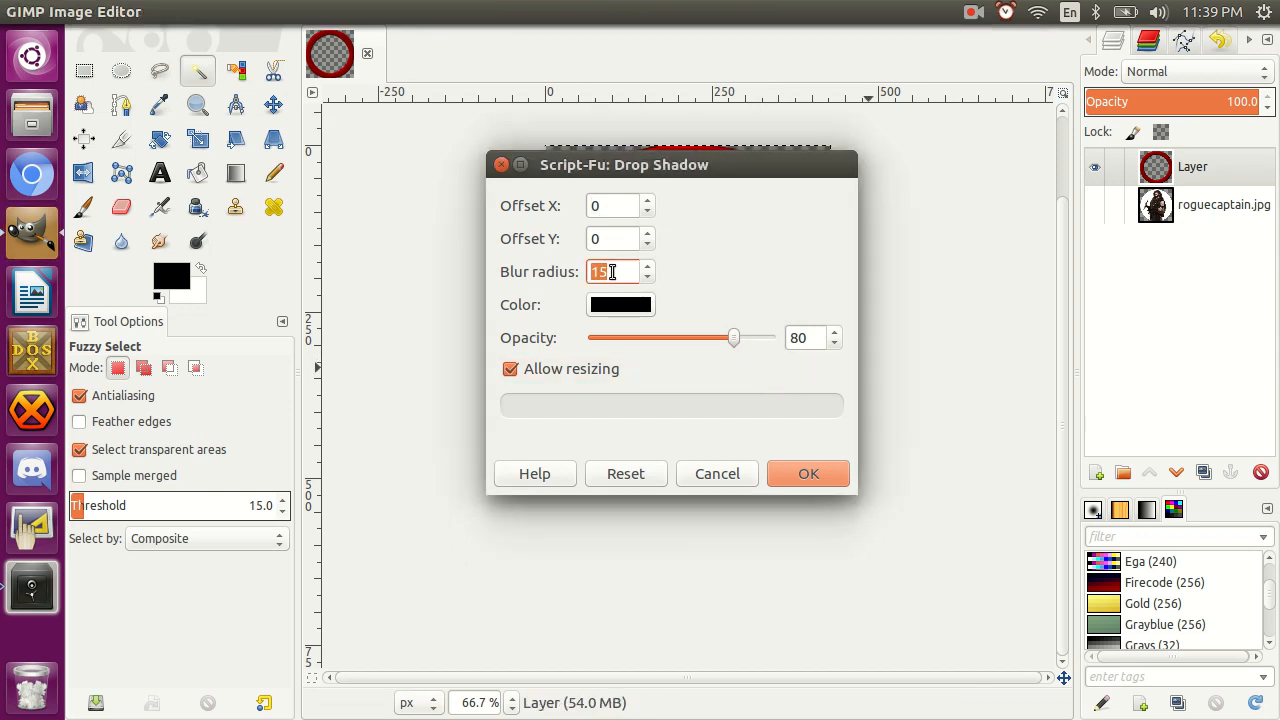
text(30)
click(808, 473)
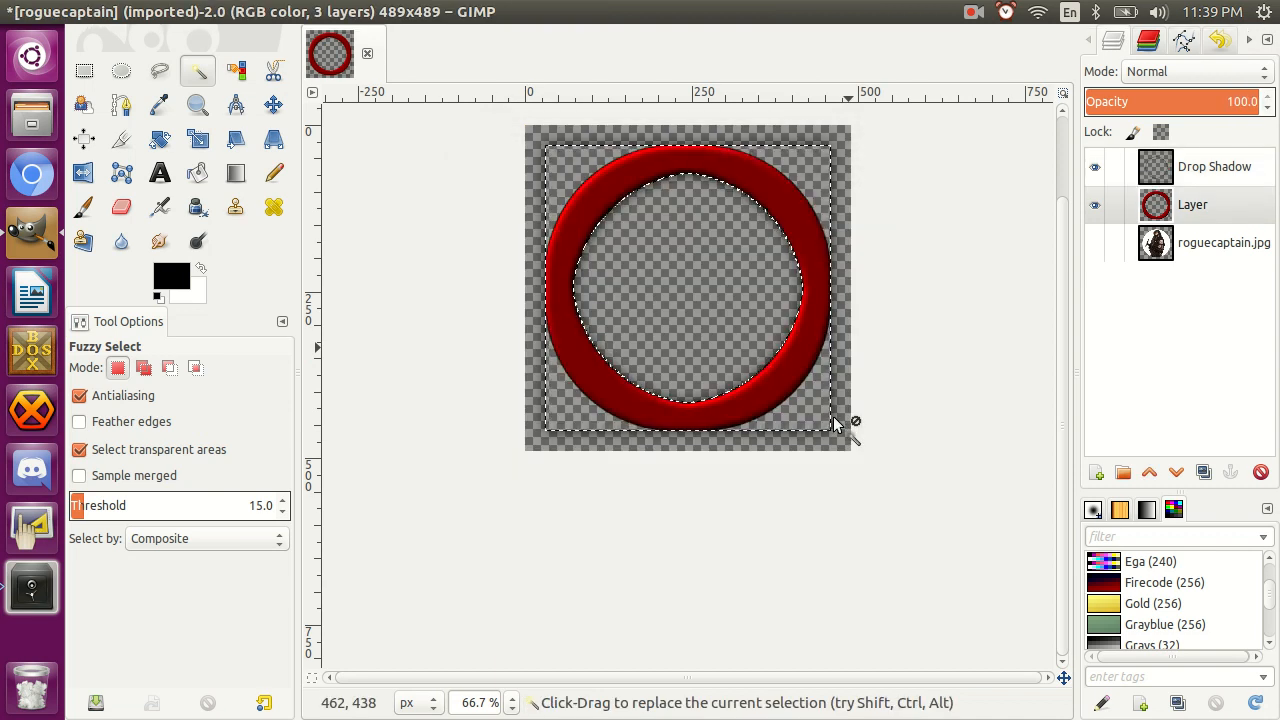
key(ctrl+f)
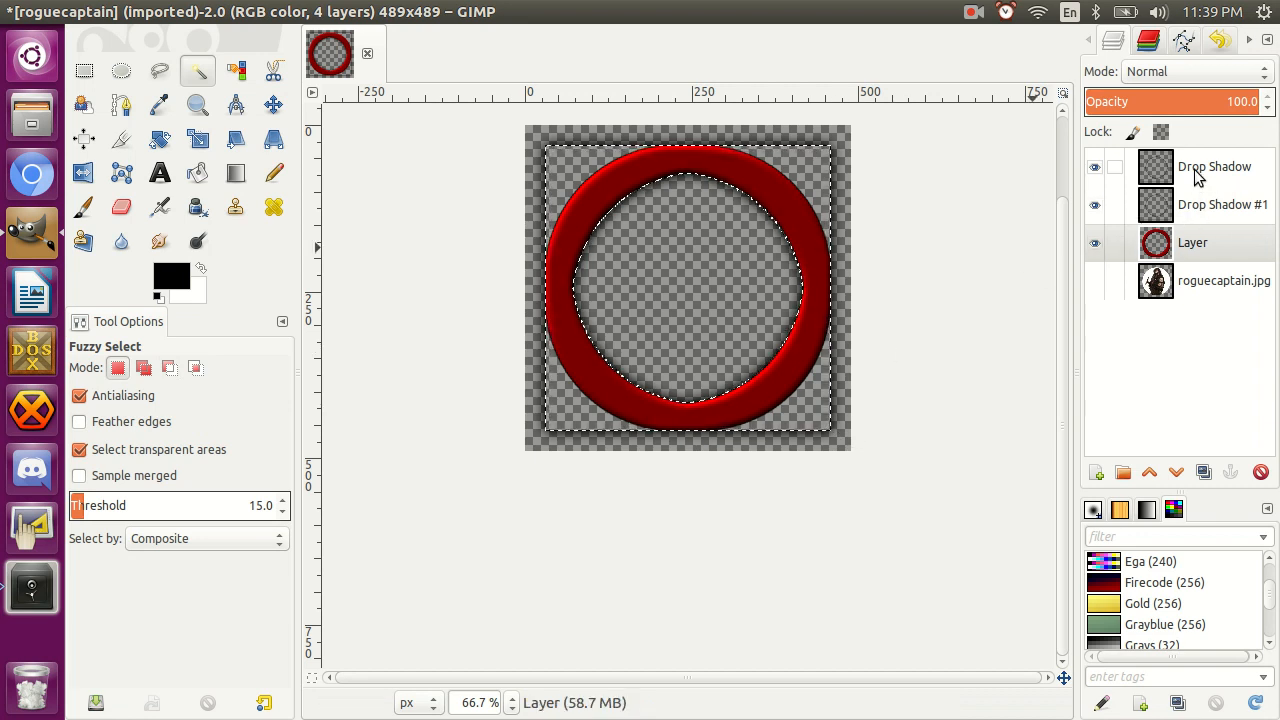
click(1094, 284)
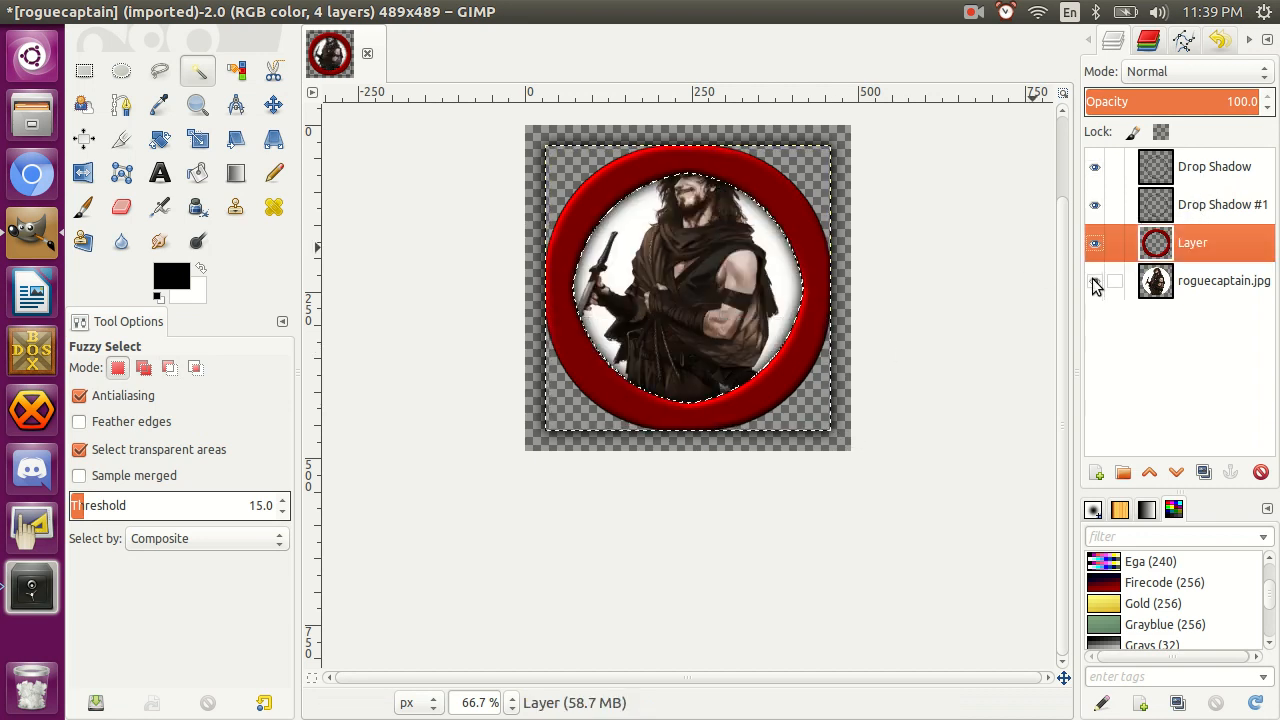
Try to select the red ring on its own layer with Fuzzy Select.
click(788, 203)
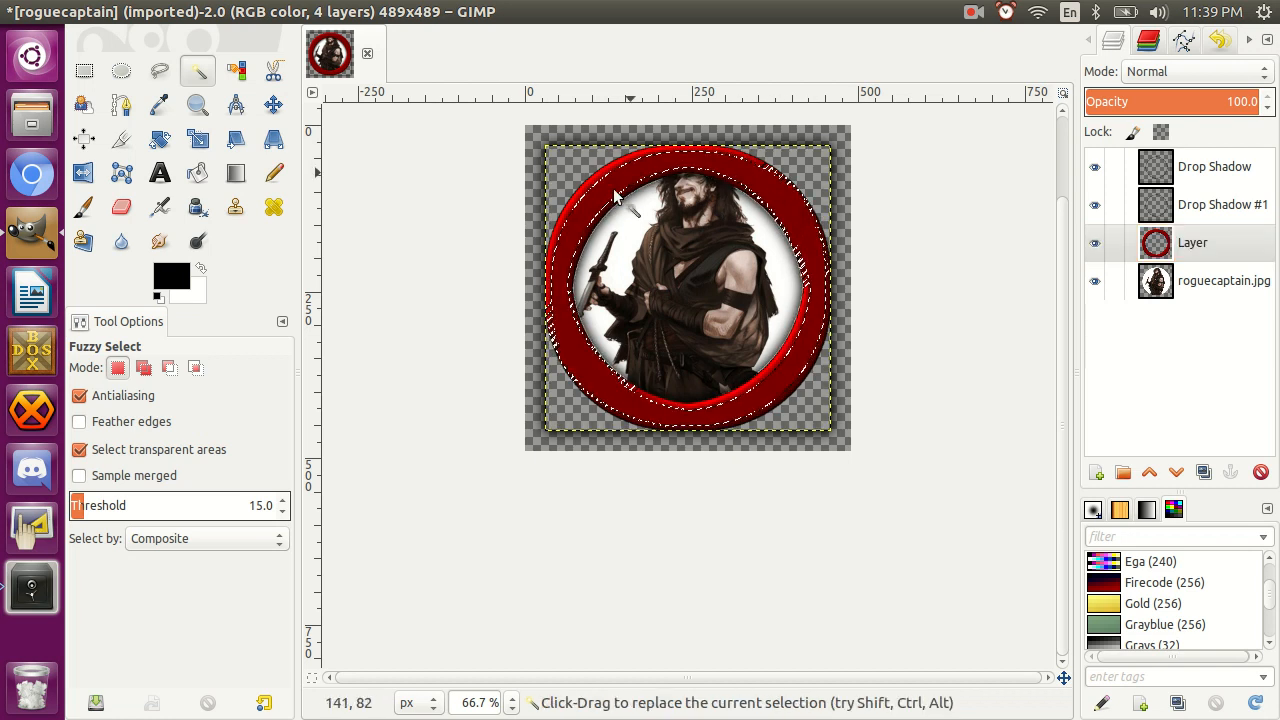
drag(923, 242, 819, 214)
key(Escape)
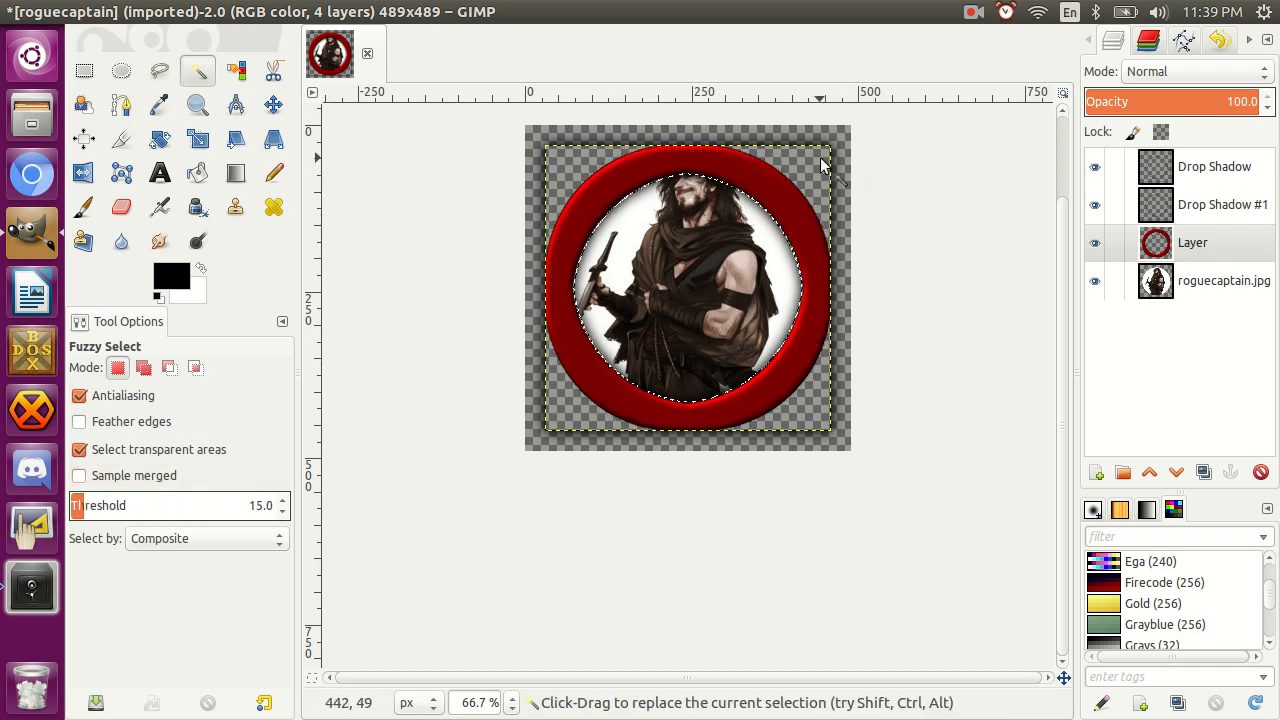
Select the four transparent corners of the roguecaptain.jpg layer with Fuzzy Select and crop the image to the selection.
click(1180, 280)
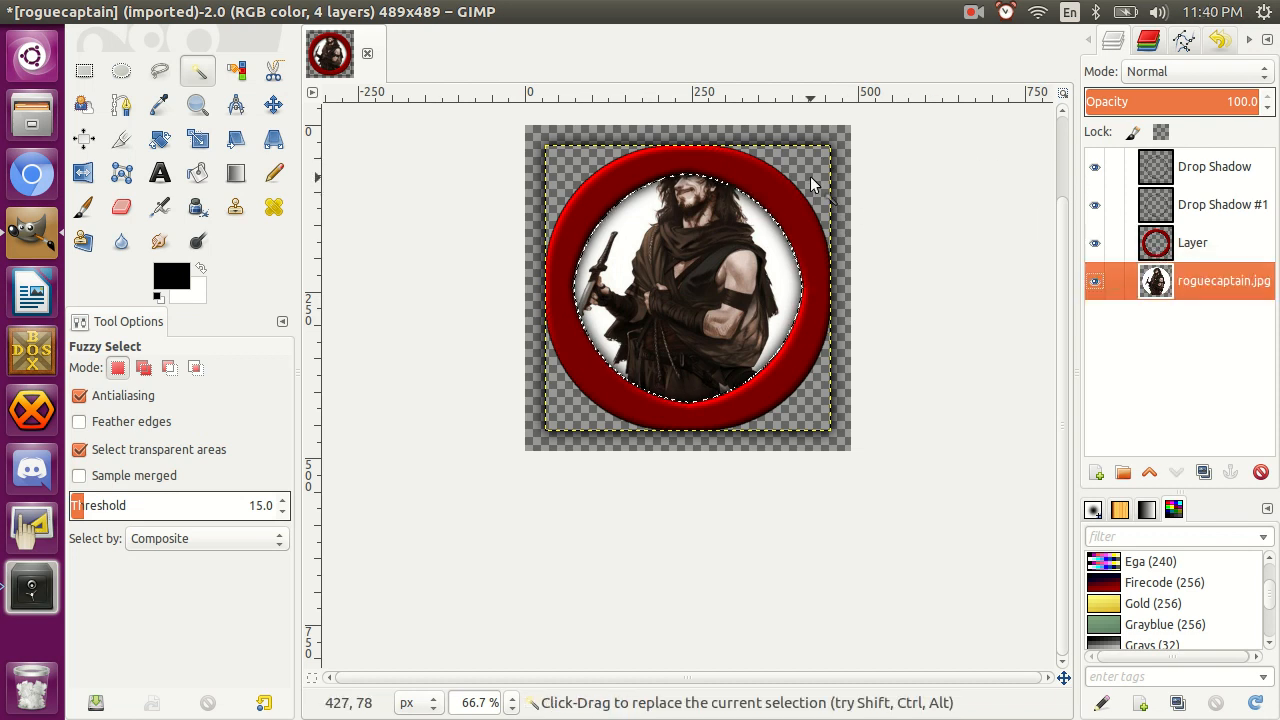
click(812, 183)
shift+click(584, 168)
shift+click(564, 389)
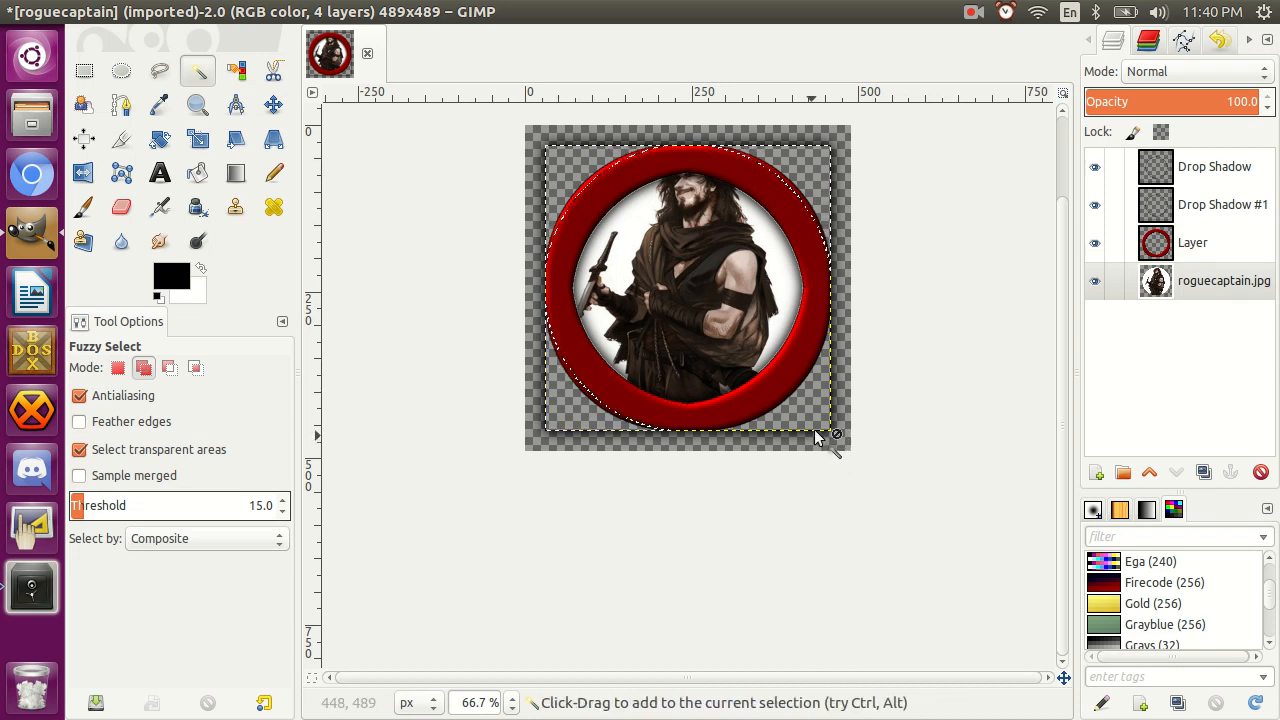
shift+click(803, 413)
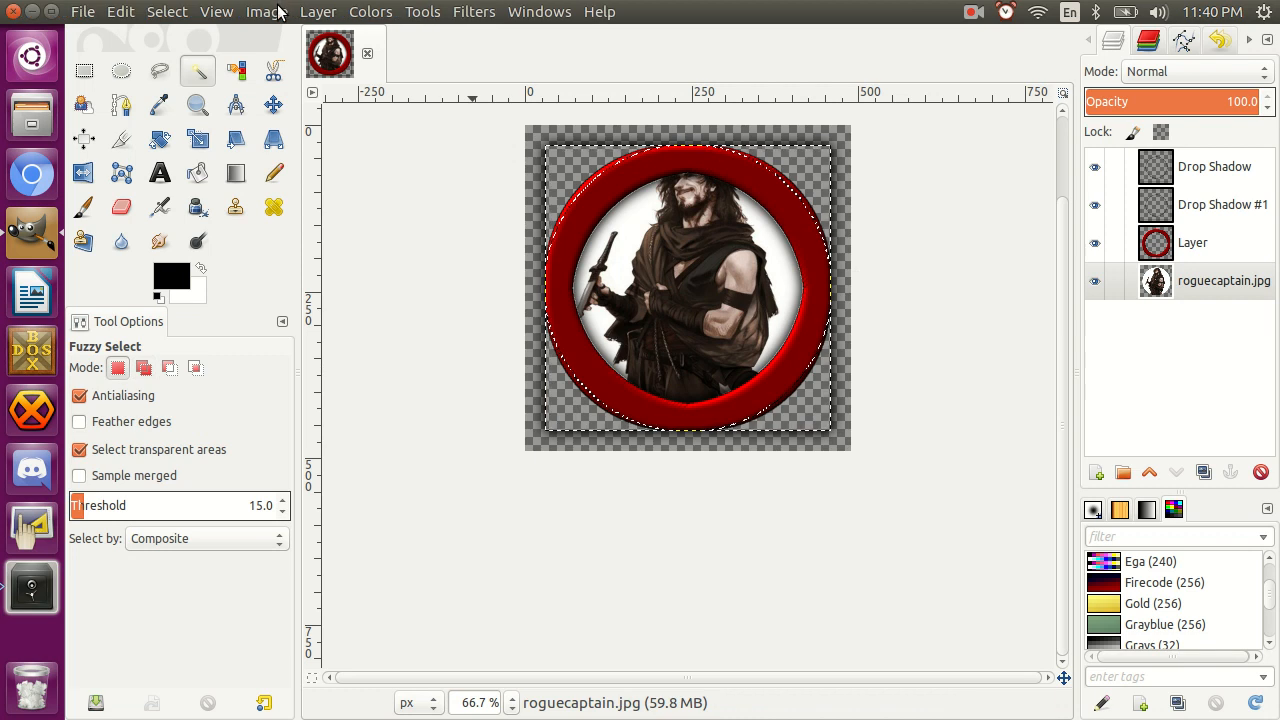
click(266, 11)
click(310, 236)
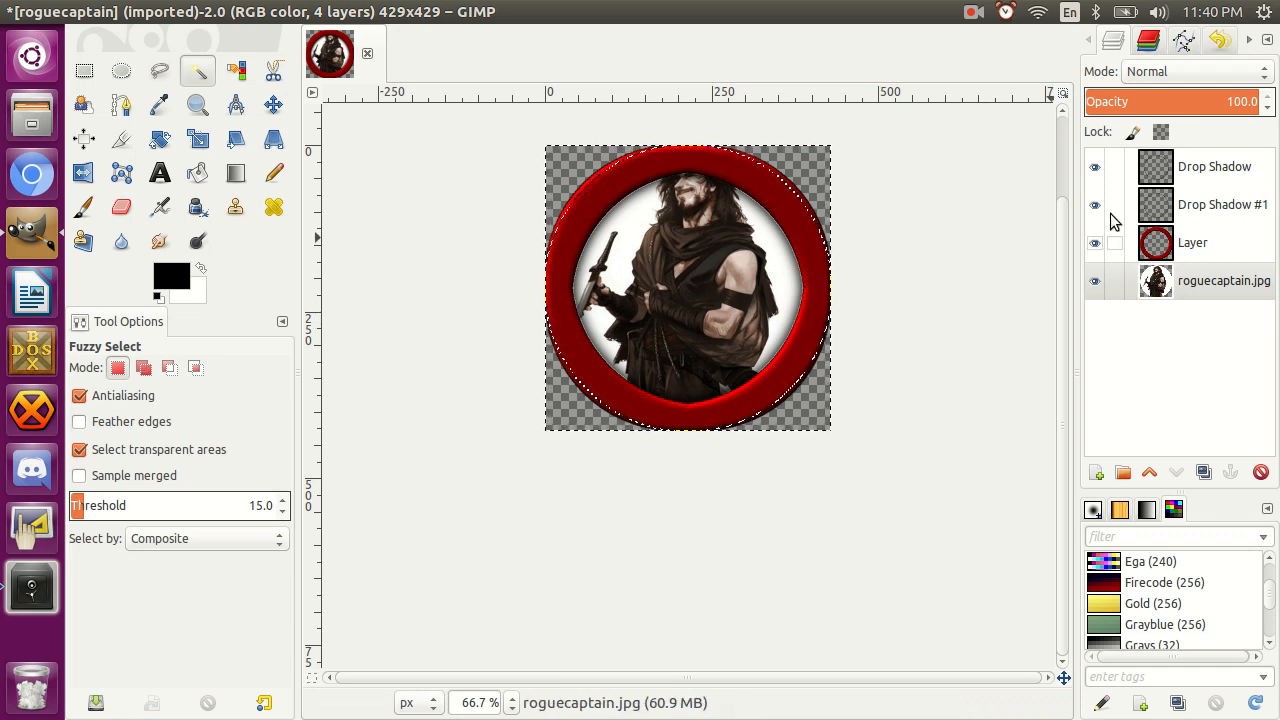
Merge both drop shadow layers down into the ring layer.
click(1160, 177)
right_click(1160, 177)
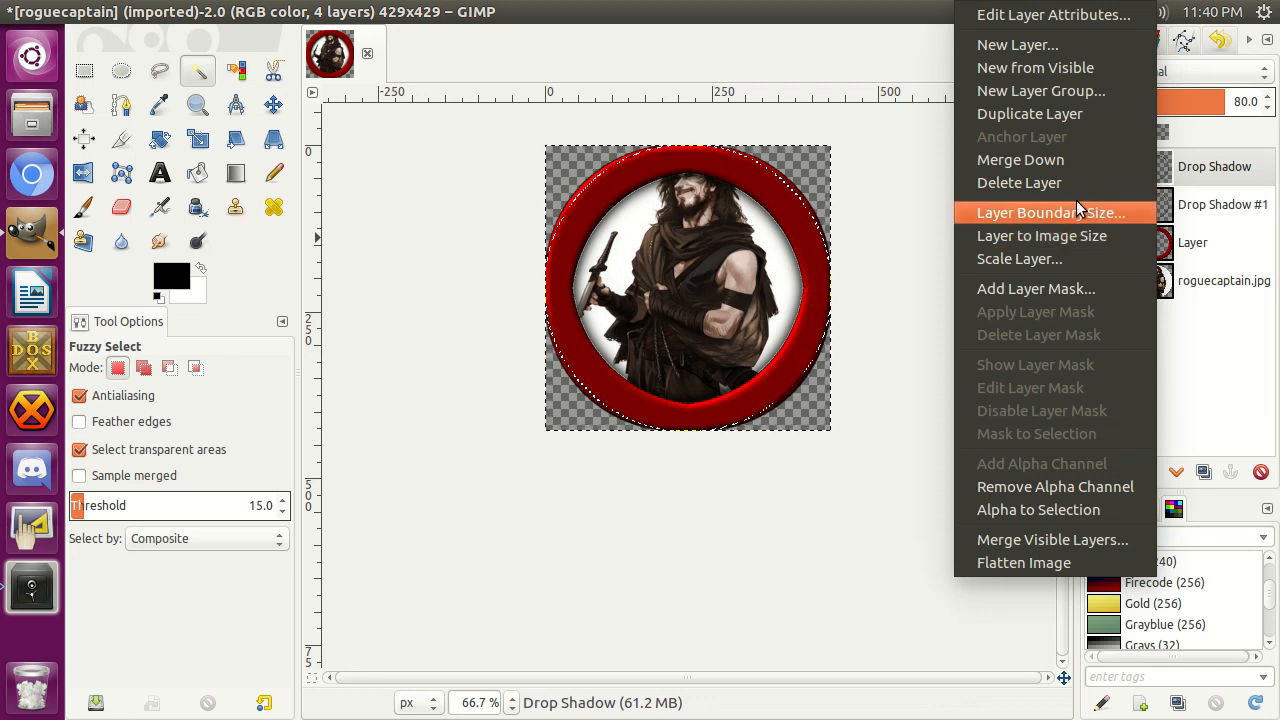
click(1052, 160)
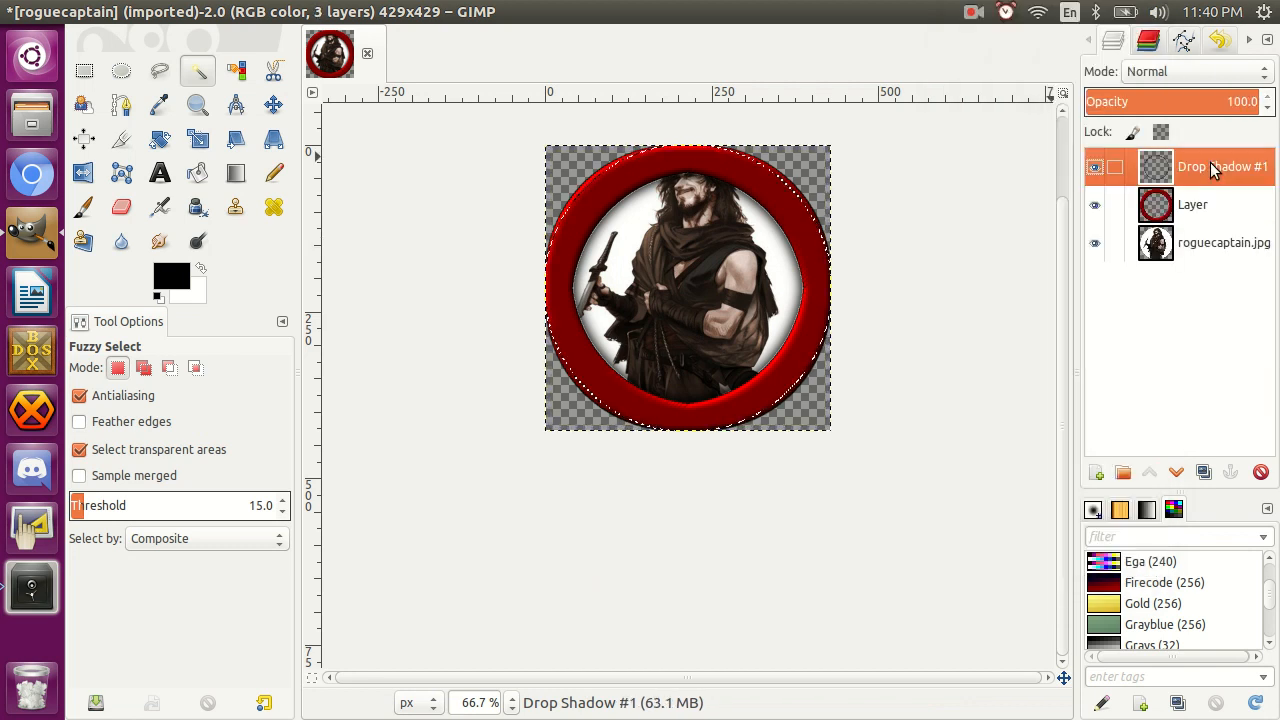
right_click(1210, 165)
click(1130, 157)
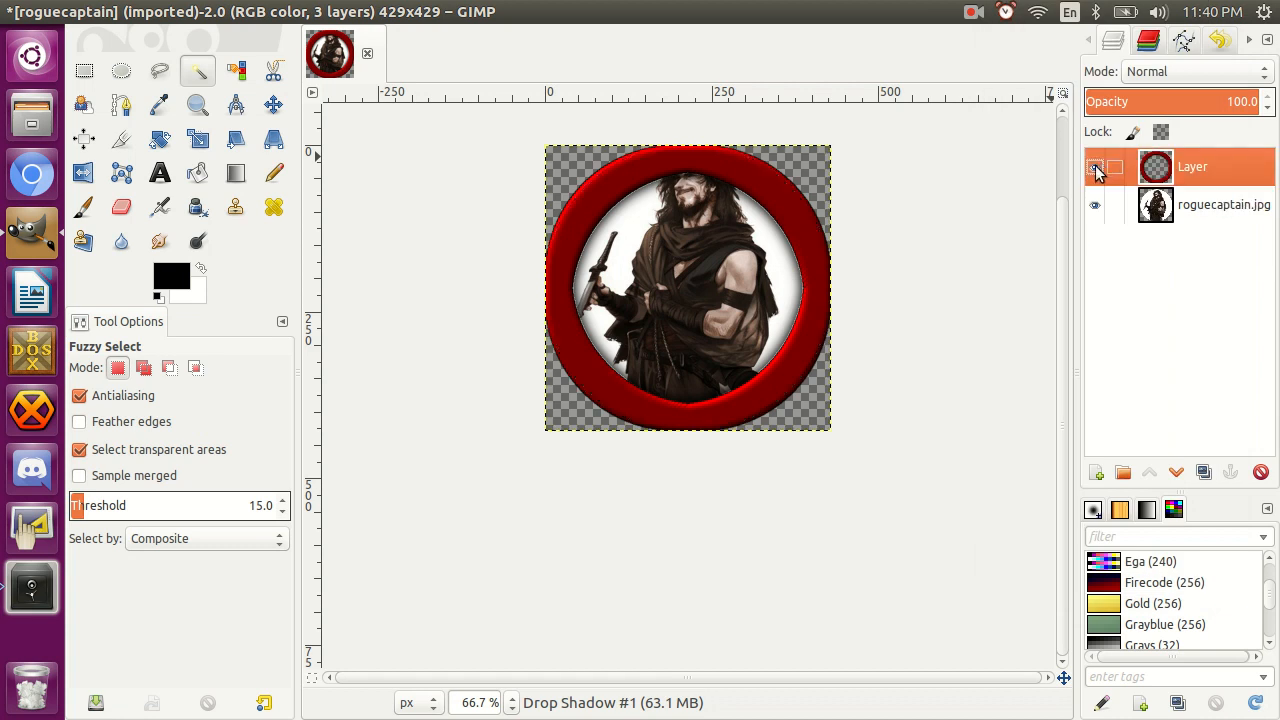
Compare the picture with and without the ring layer, leave the ring hidden, and make roguecaptain.jpg the active layer.
click(1094, 169)
click(1094, 169)
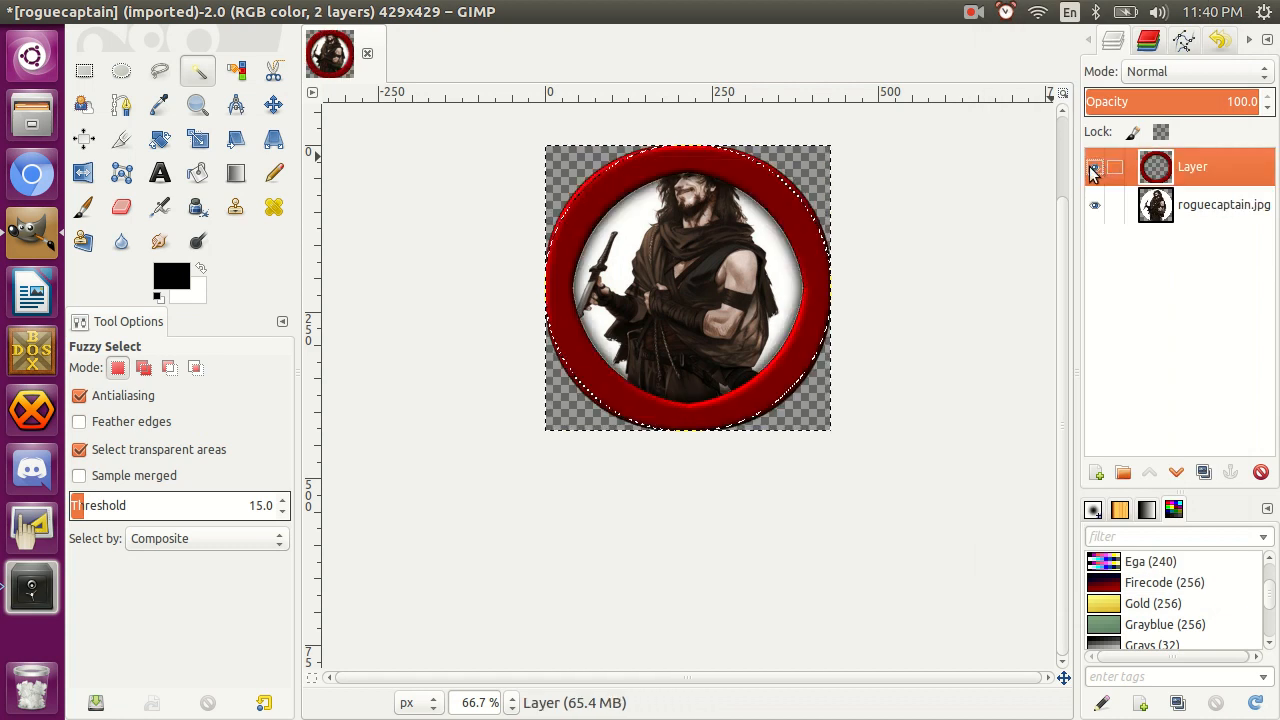
click(1094, 169)
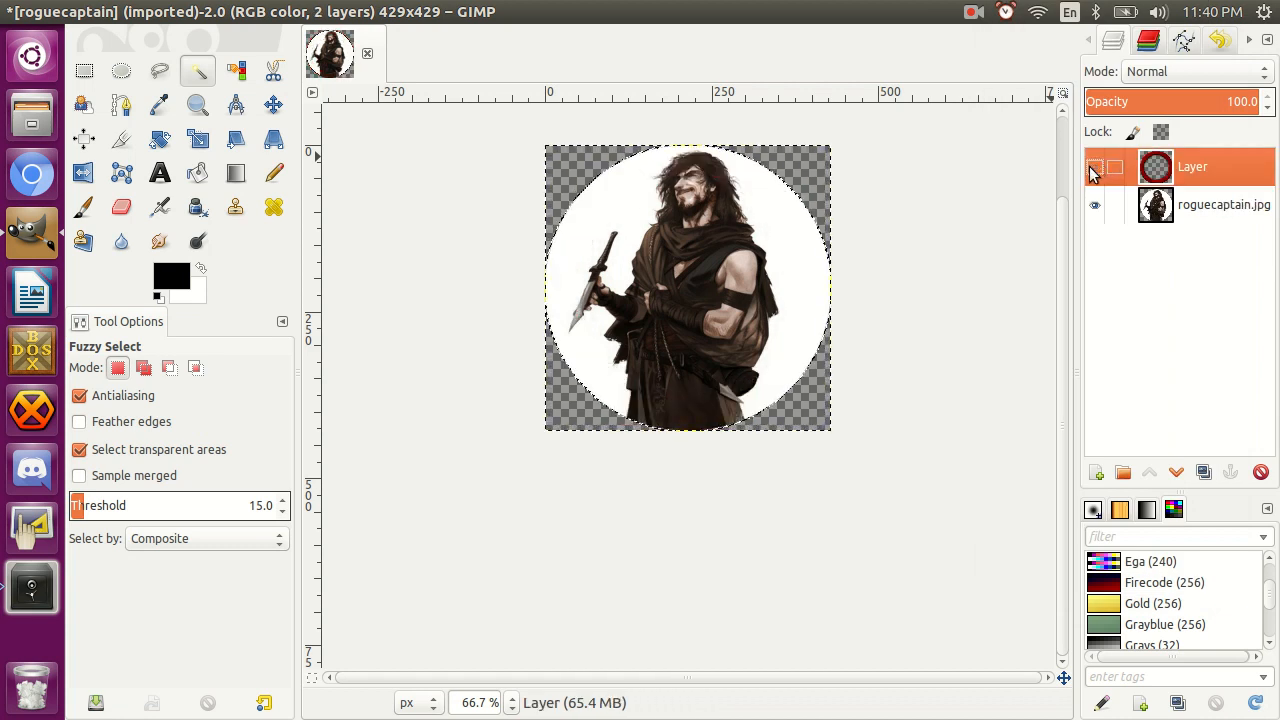
click(1094, 169)
click(1170, 203)
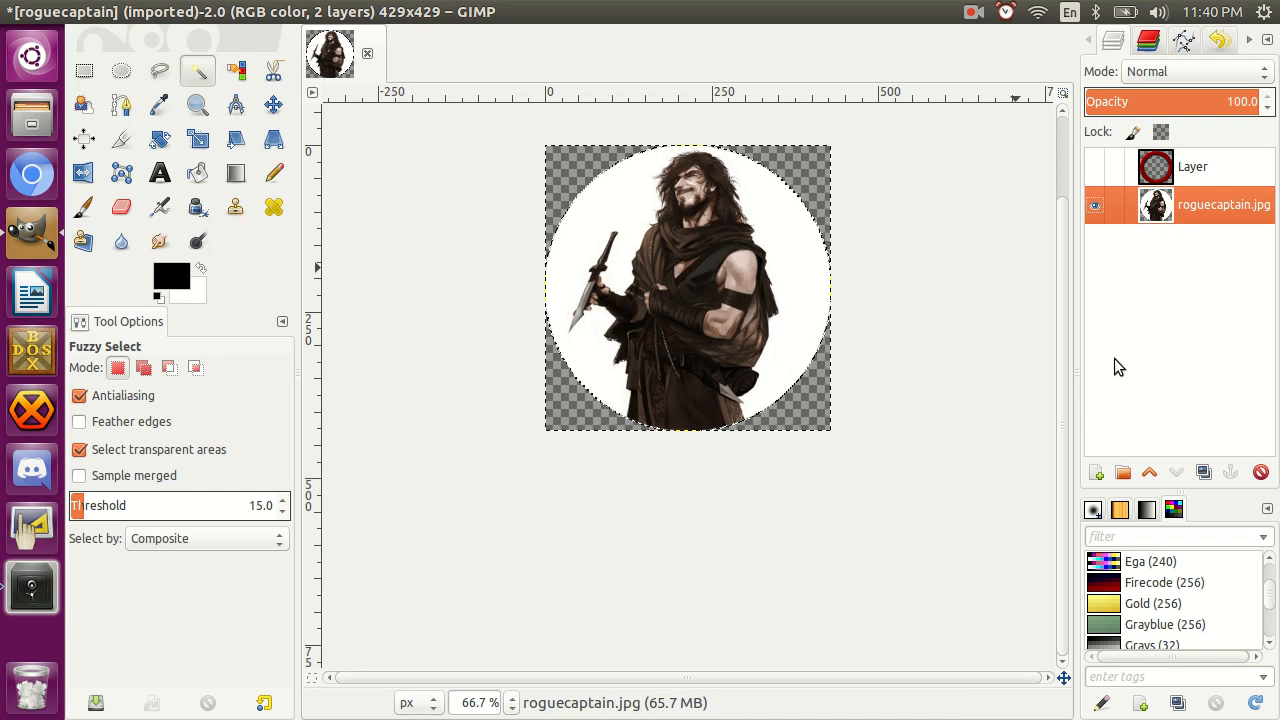
Start opening an image as a layer and go to the Reference folder inside Pictures.
key(ctrl+o)
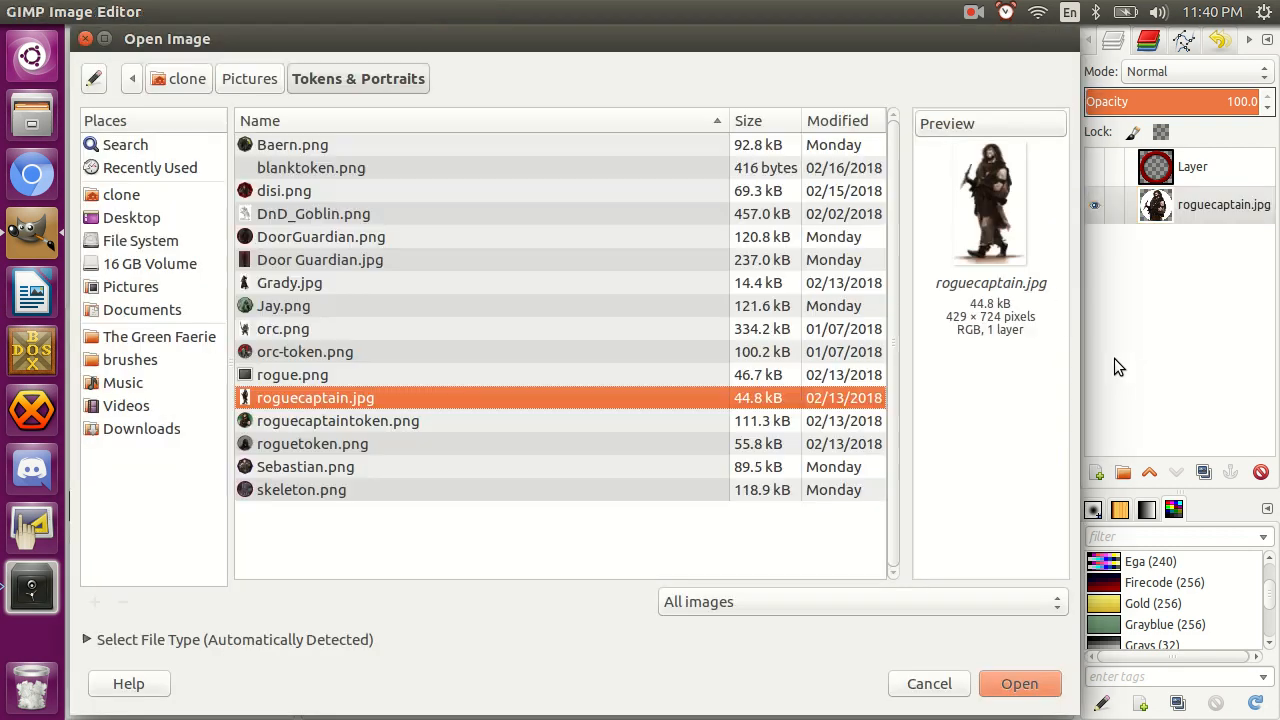
click(137, 287)
double_click(290, 286)
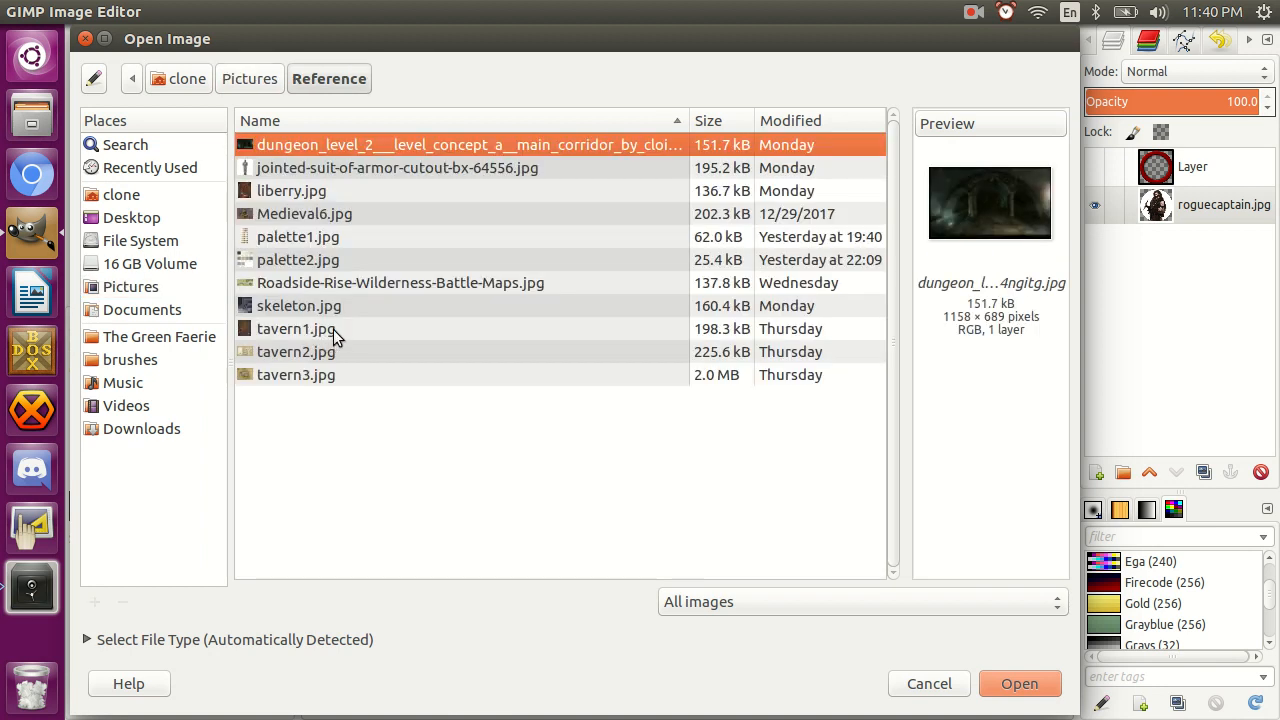
Preview the images in the Reference folder to find a suitable background for the token.
click(308, 194)
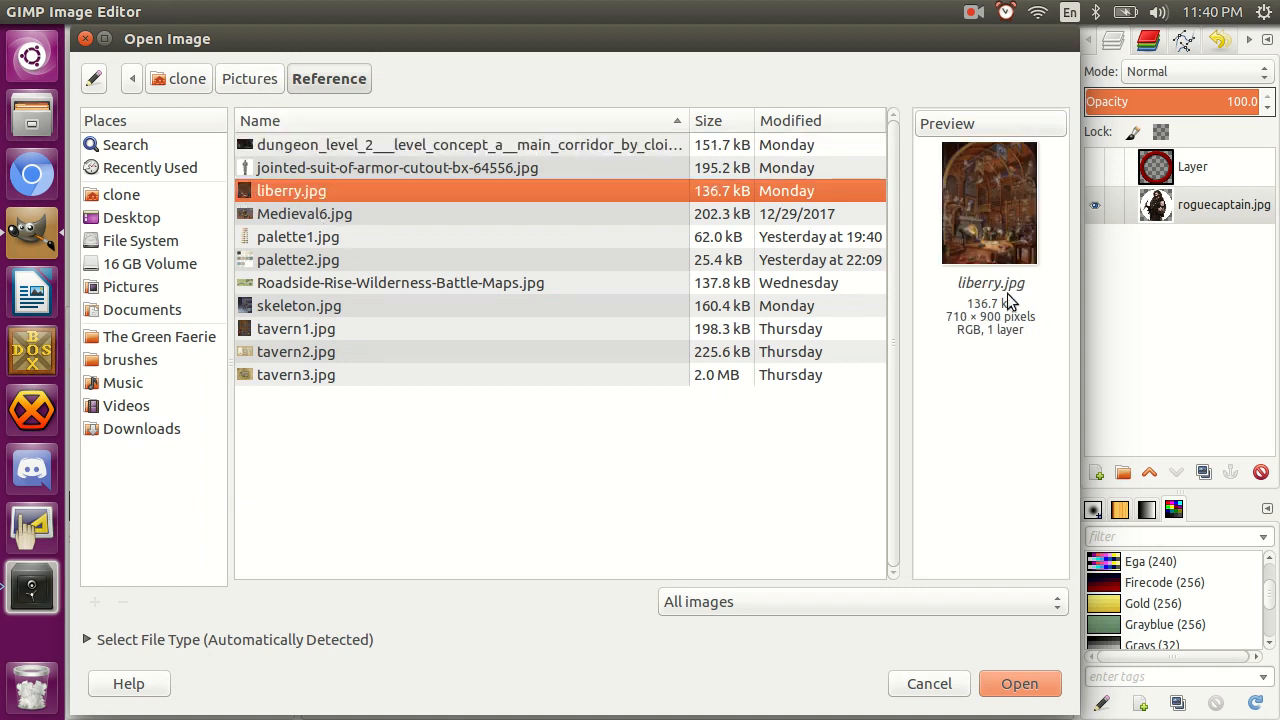
click(353, 215)
key(Down)
key(Down)
key(Down)
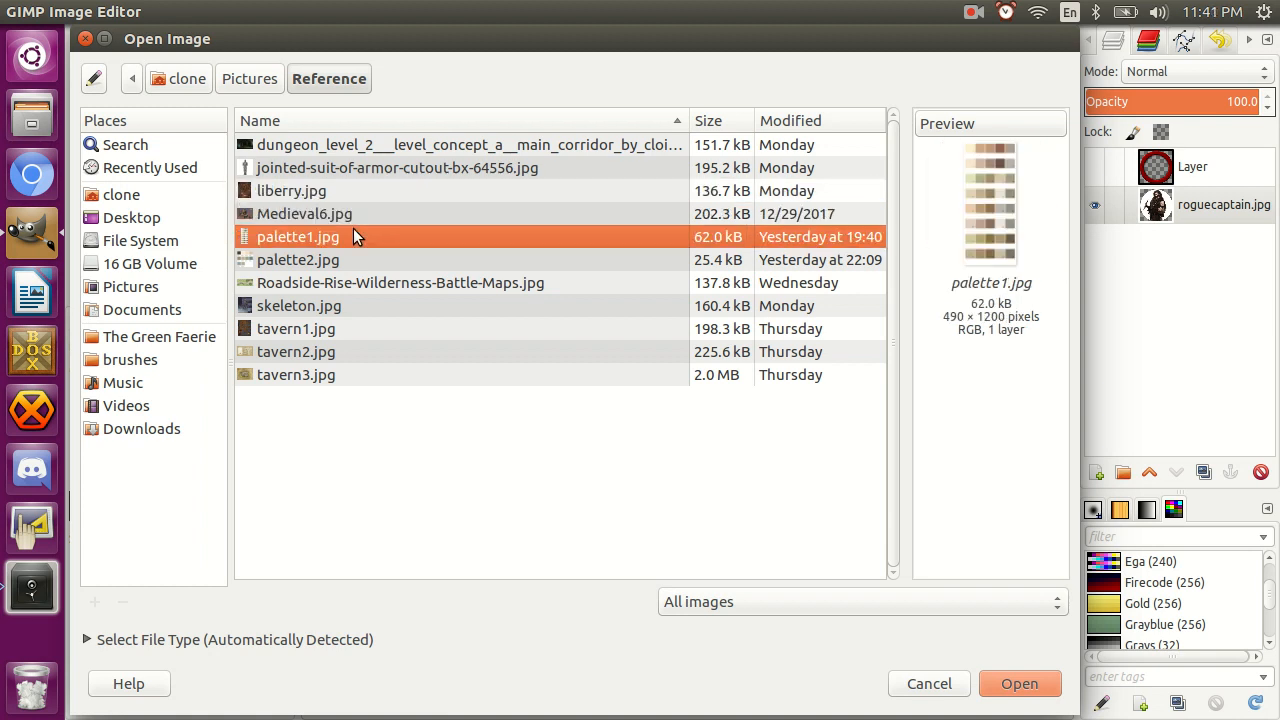
key(Down)
key(Up)
key(Down)
key(Down)
key(Down)
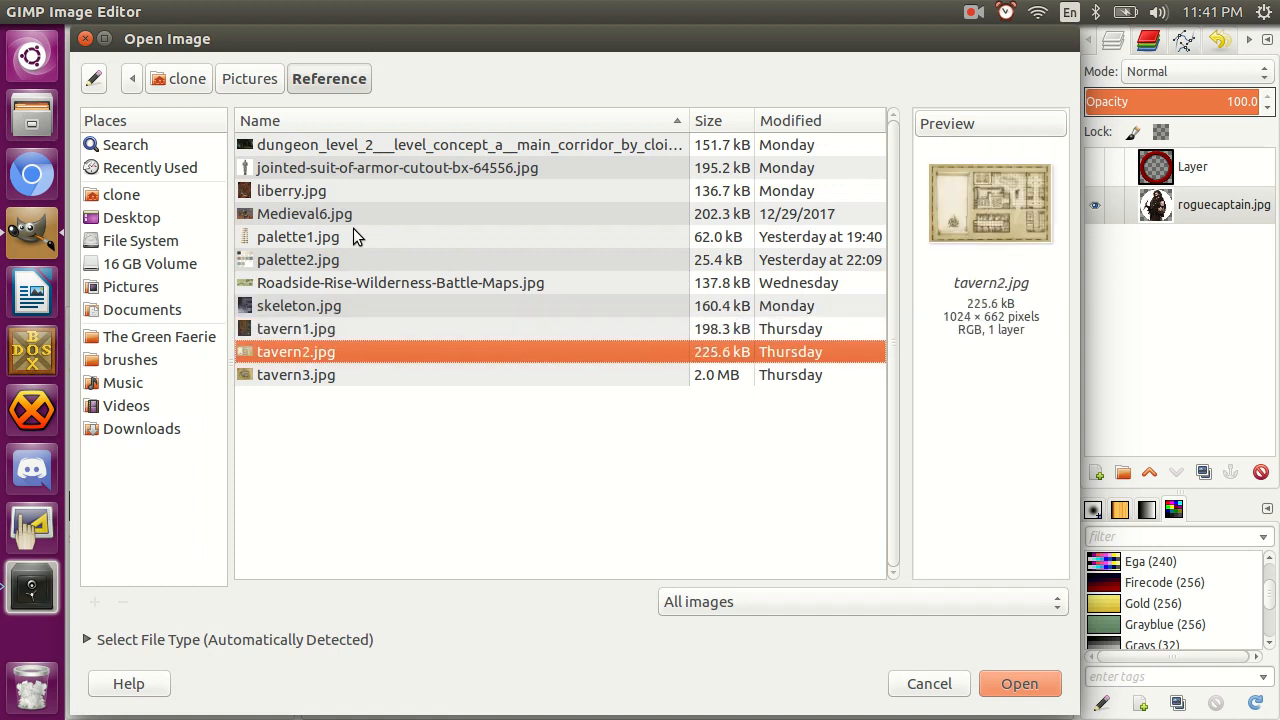
key(Down)
key(Up)
key(Up)
key(Up)
key(Up)
key(Up)
key(Up)
key(Up)
key(Up)
key(Up)
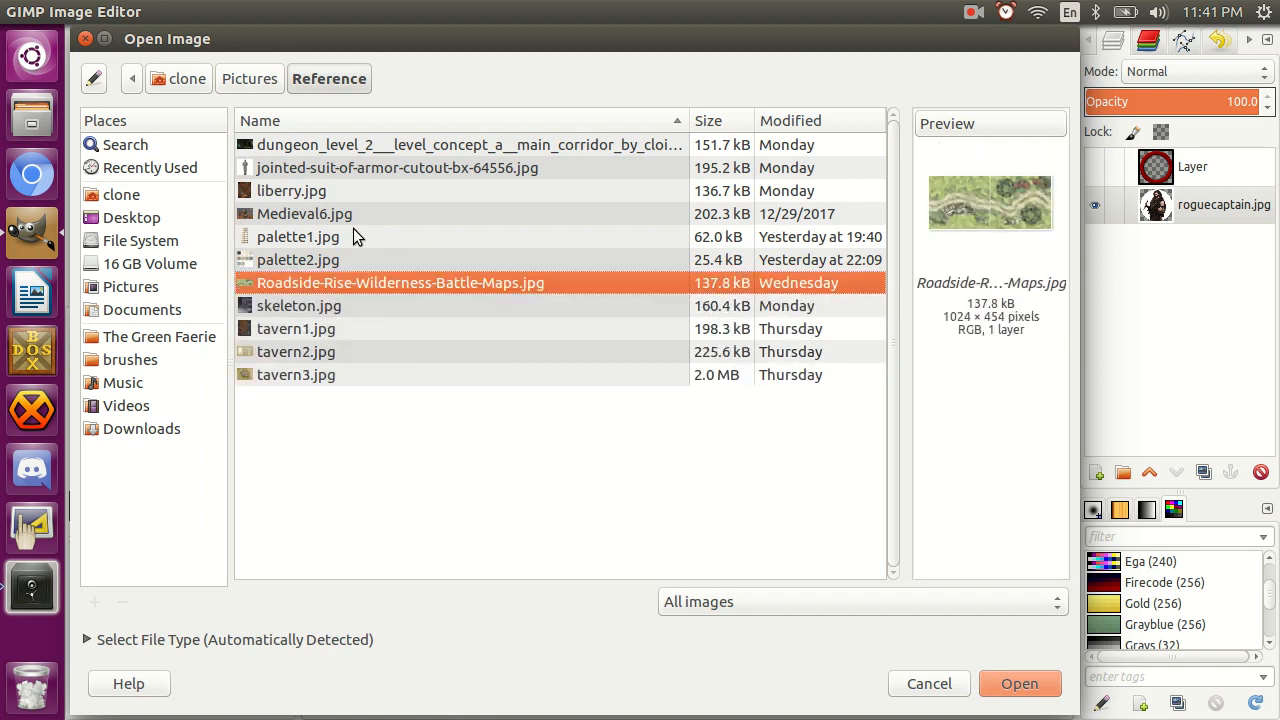
Add the dungeon_level_2 corridor picture as a layer and move it down so its carved arch fills the circle, checking against the ring.
key(Up)
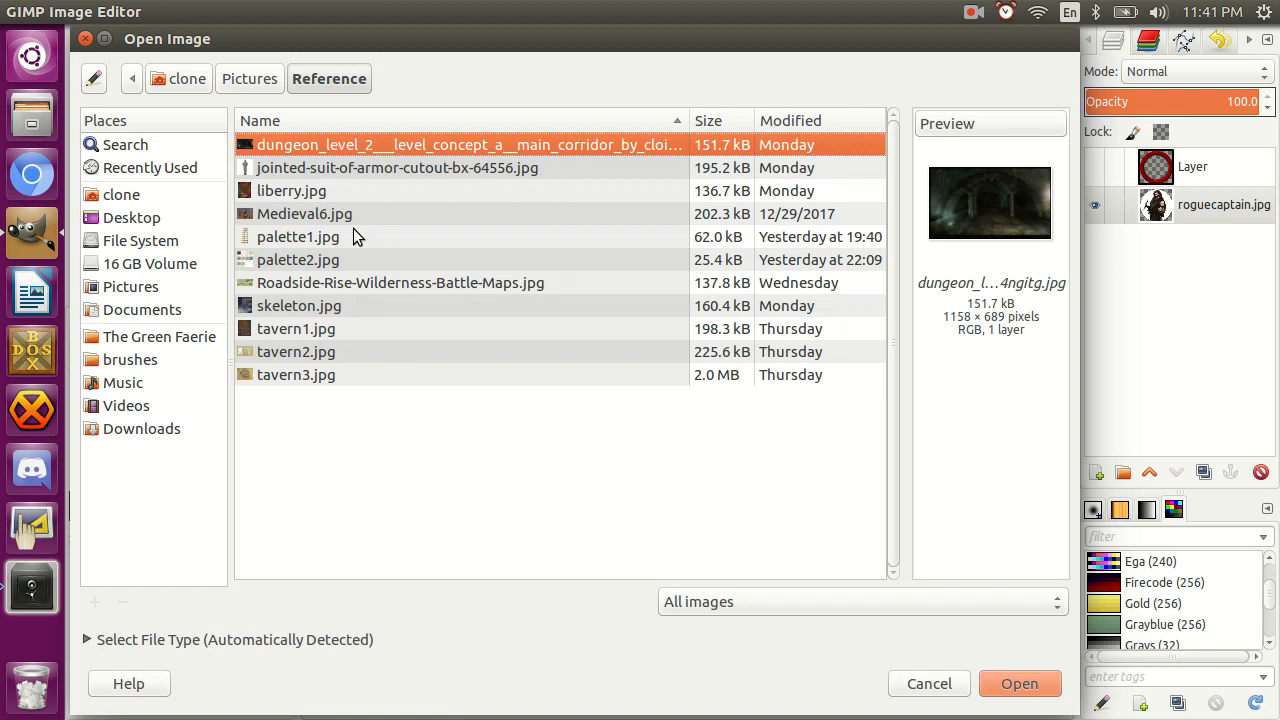
click(991, 683)
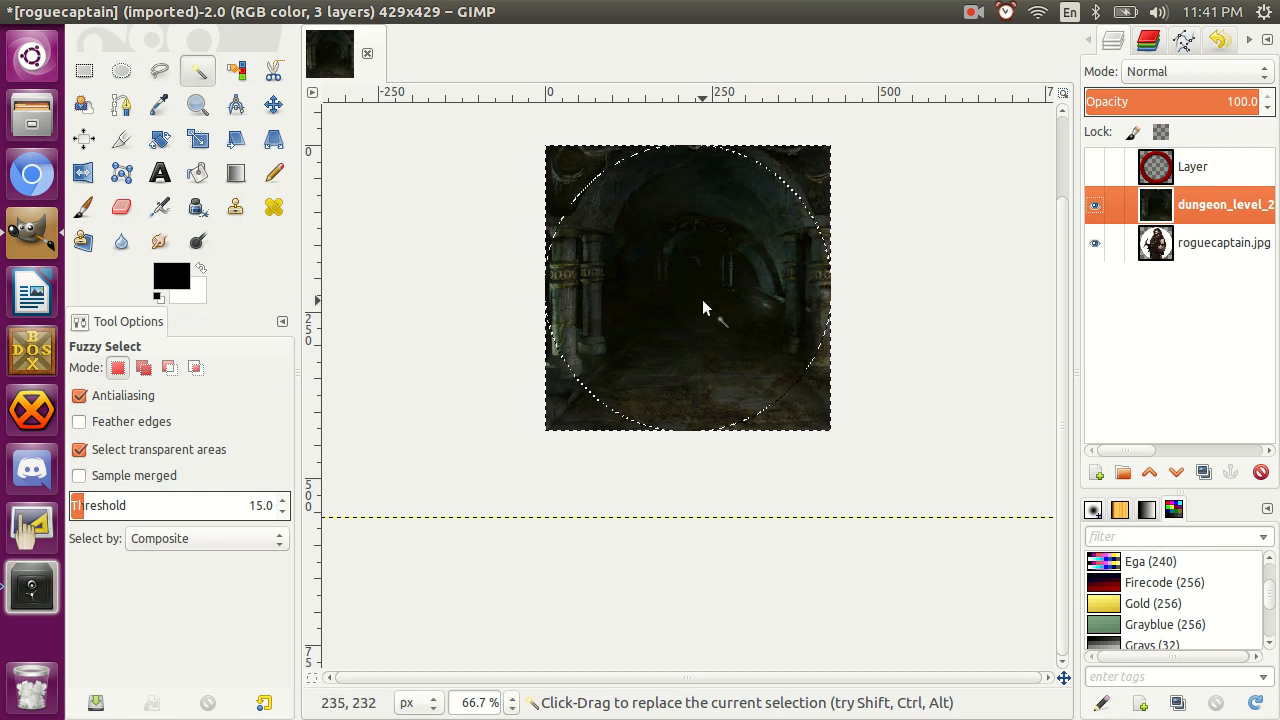
key(m)
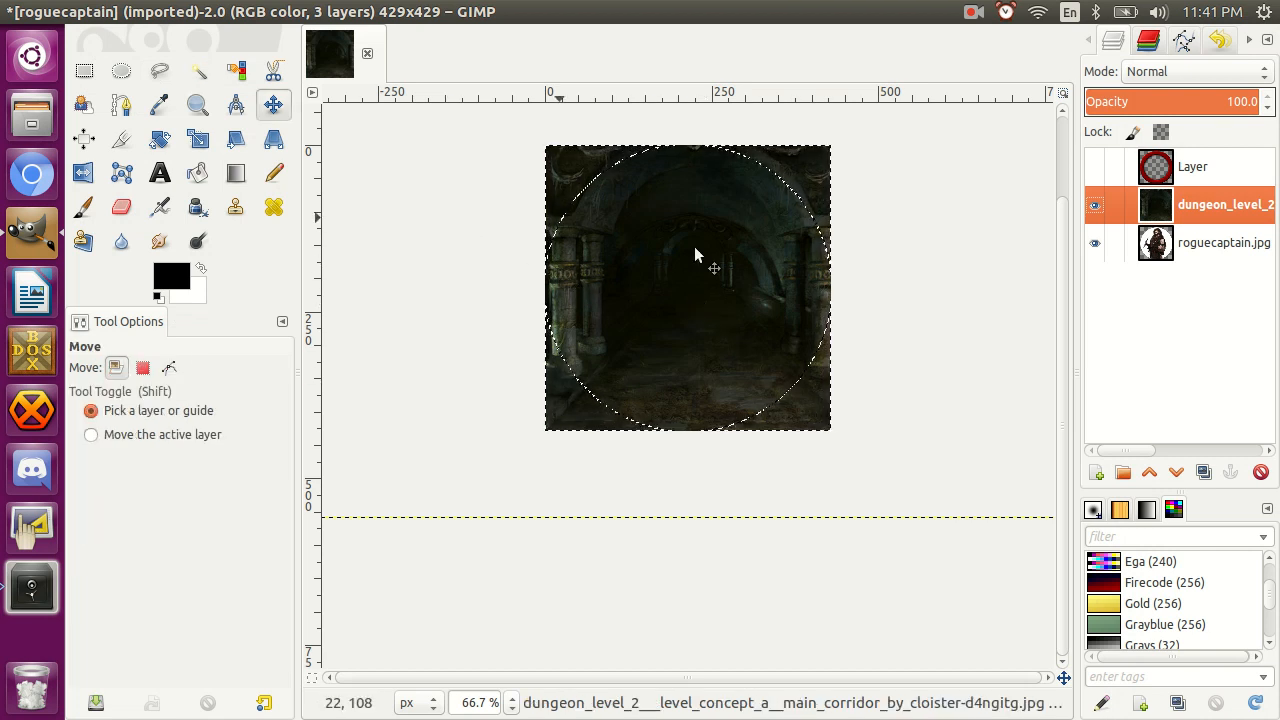
drag(709, 252, 703, 316)
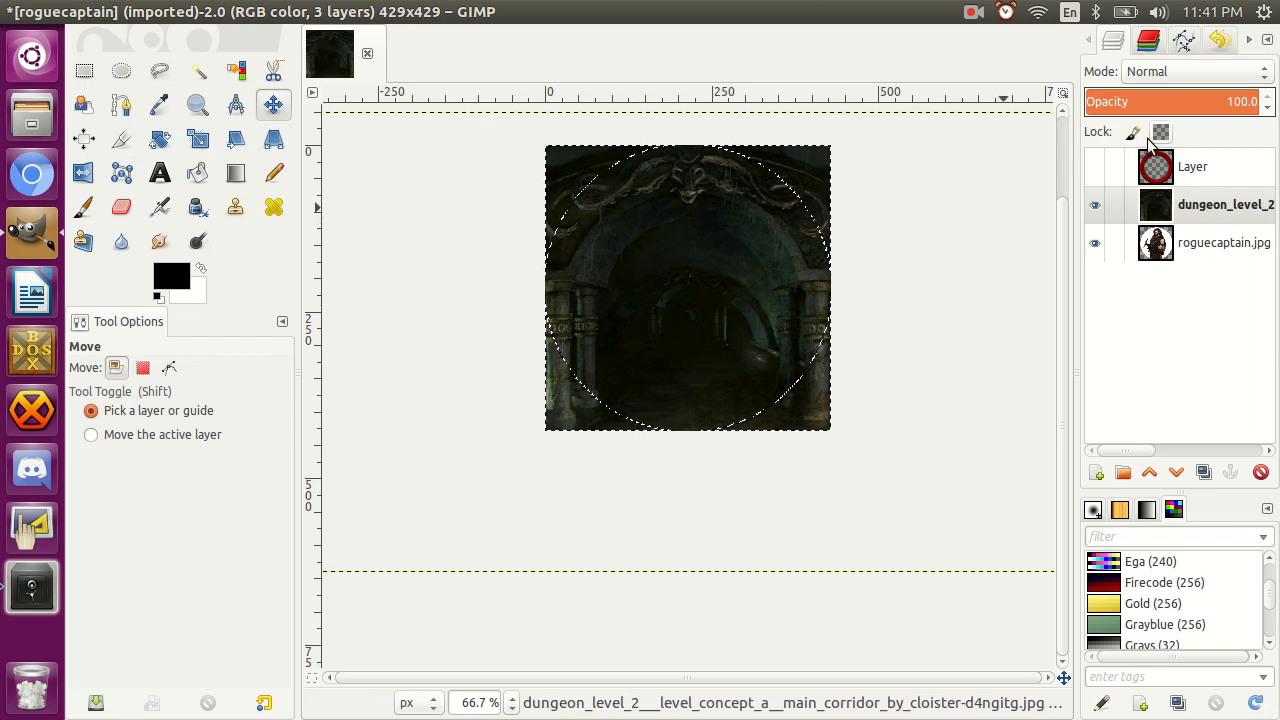
click(1095, 168)
click(1095, 168)
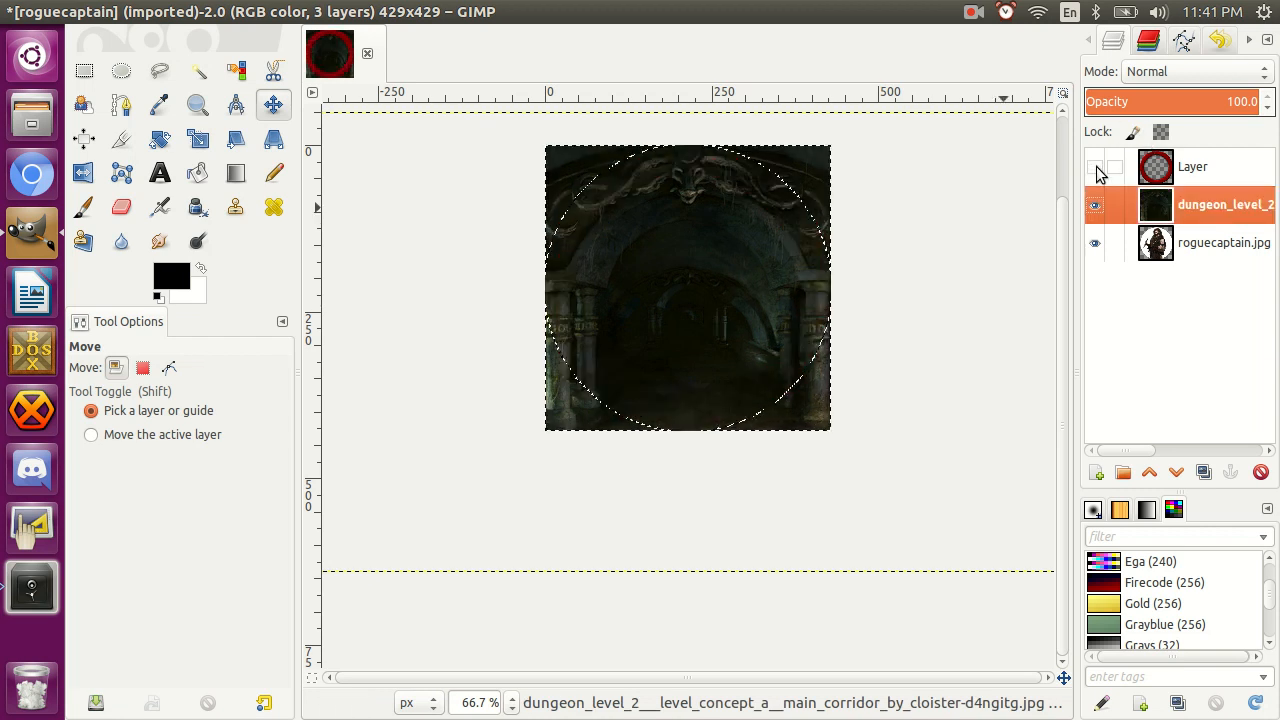
Move the dungeon corridor picture slightly further down, show the ring layer, and place the dungeon layer below roguecaptain.jpg.
drag(711, 223, 711, 245)
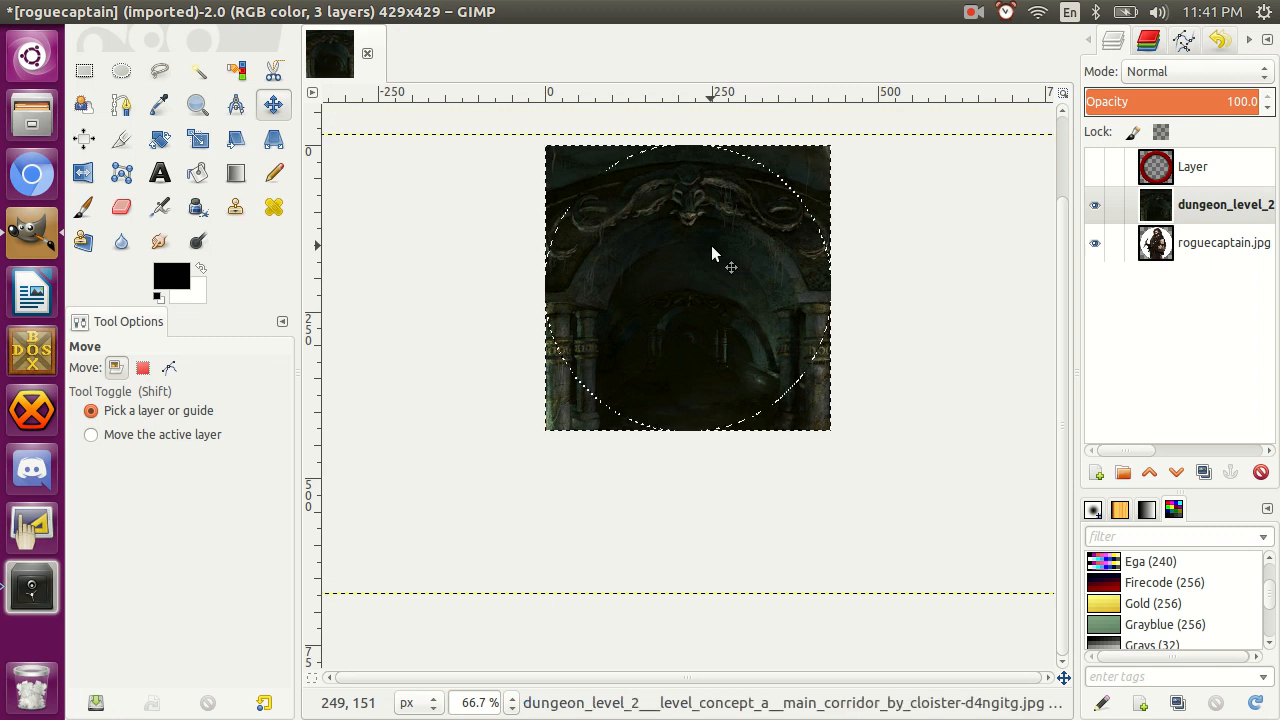
click(1096, 169)
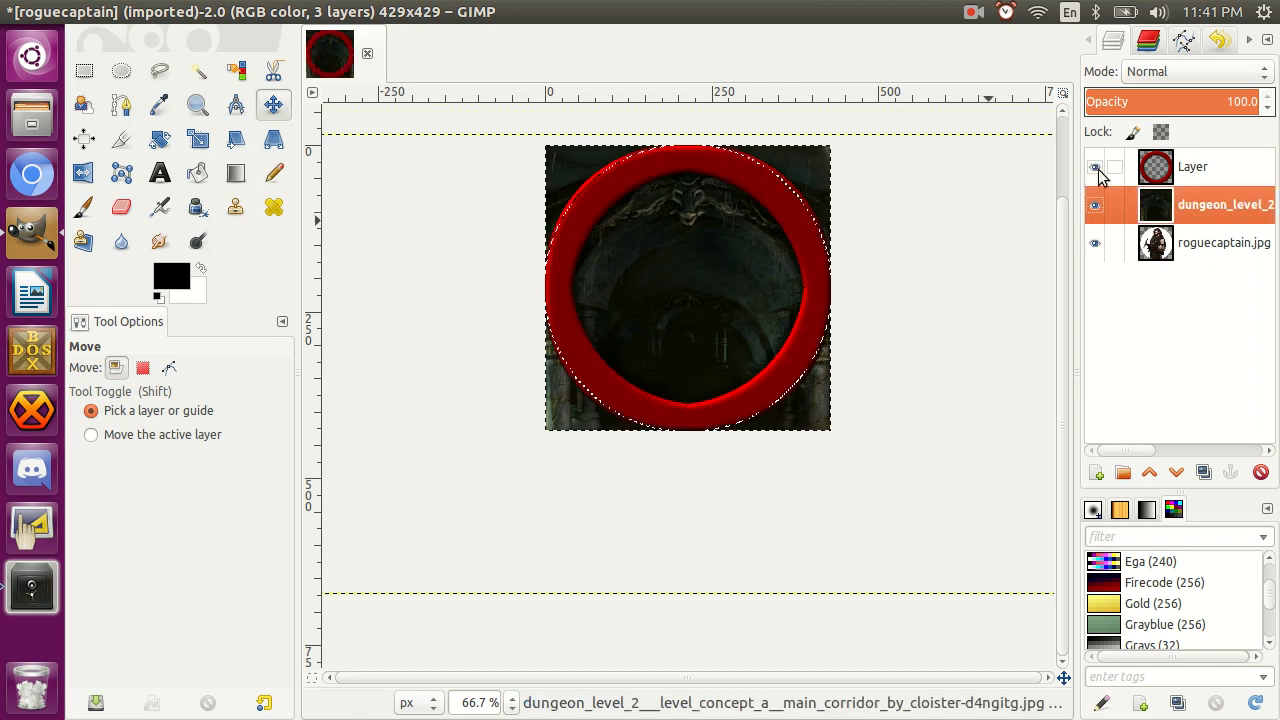
drag(1176, 205, 1171, 257)
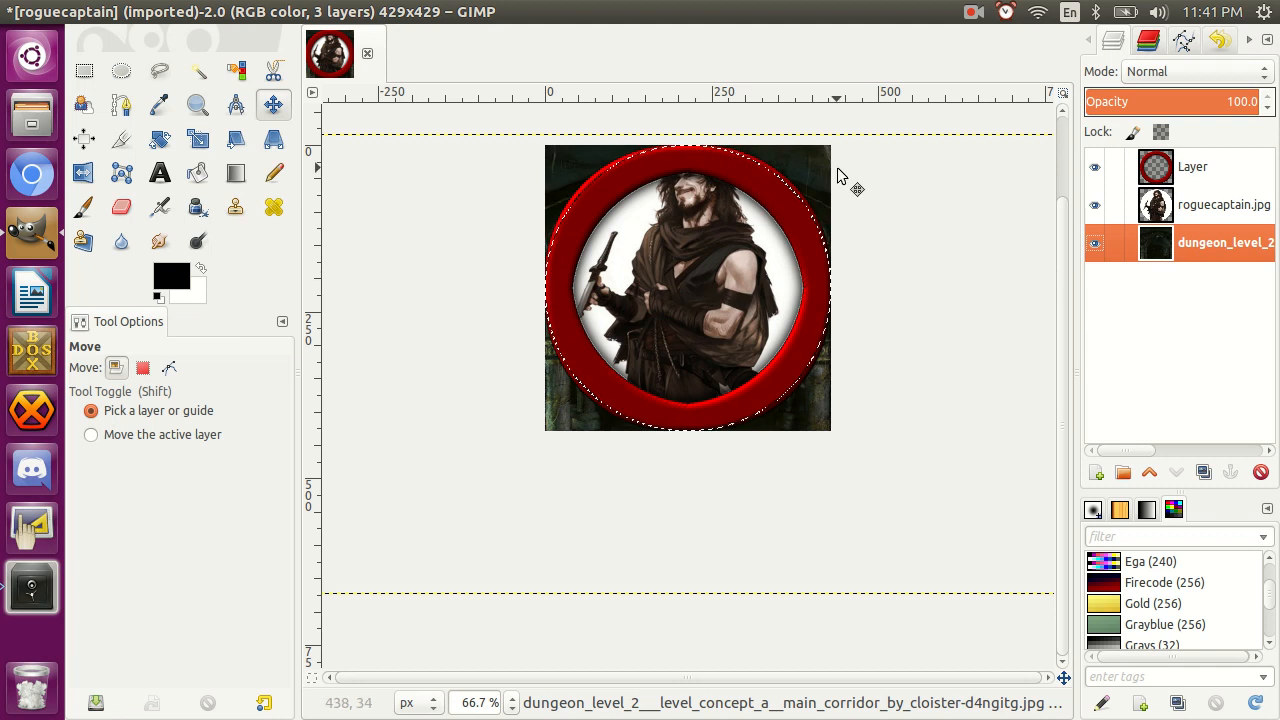
Try clearing the selected circle on the dungeon layer, hide roguecaptain.jpg to see it, and undo the clearing.
key(Delete)
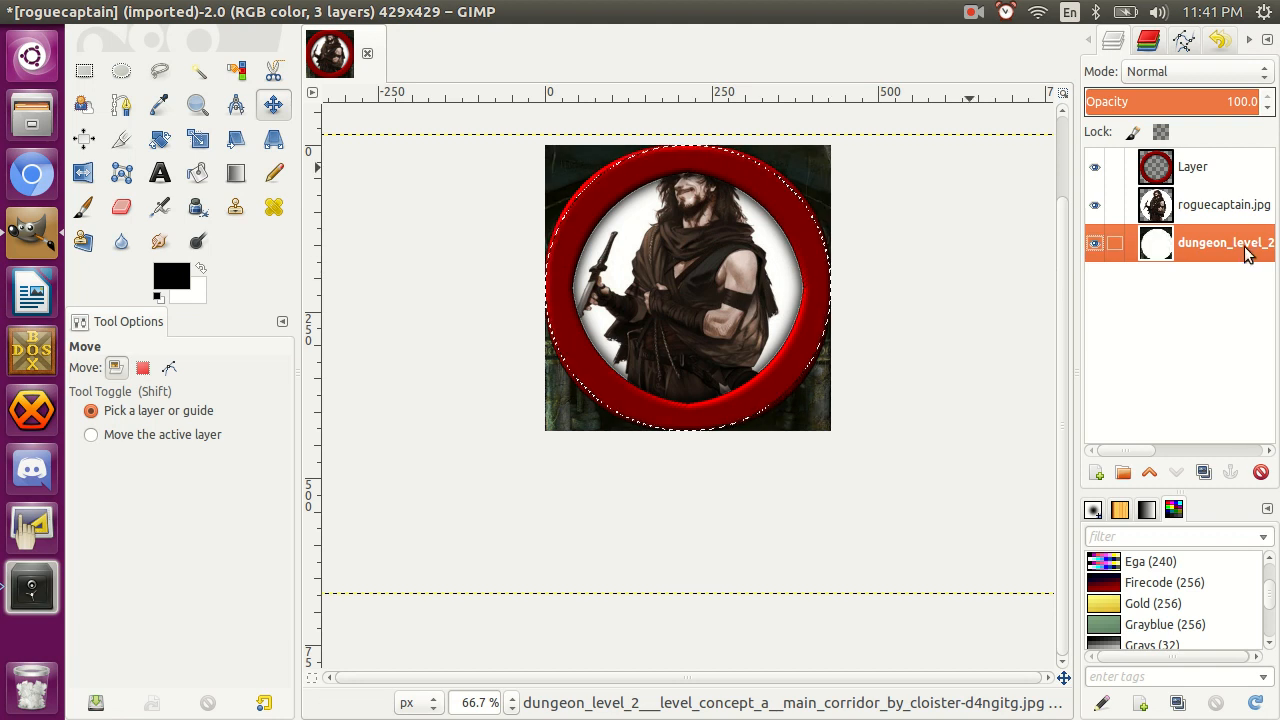
key(ctrl+z)
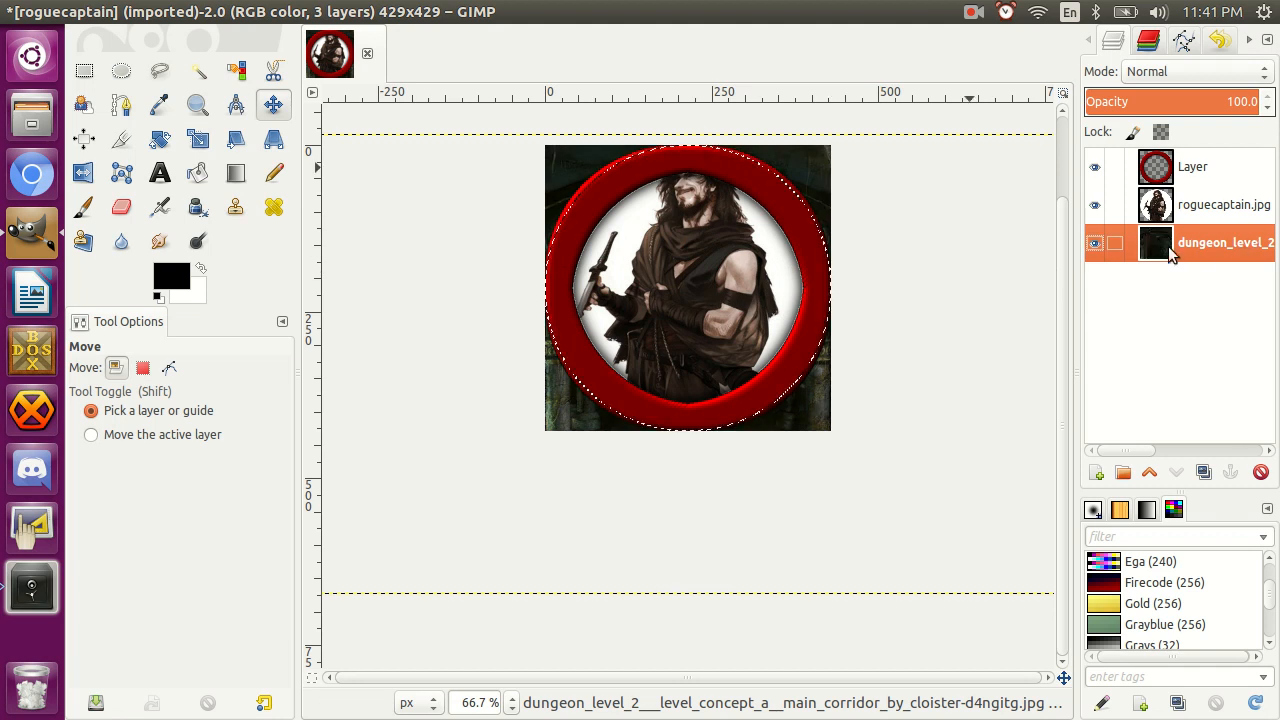
click(1095, 206)
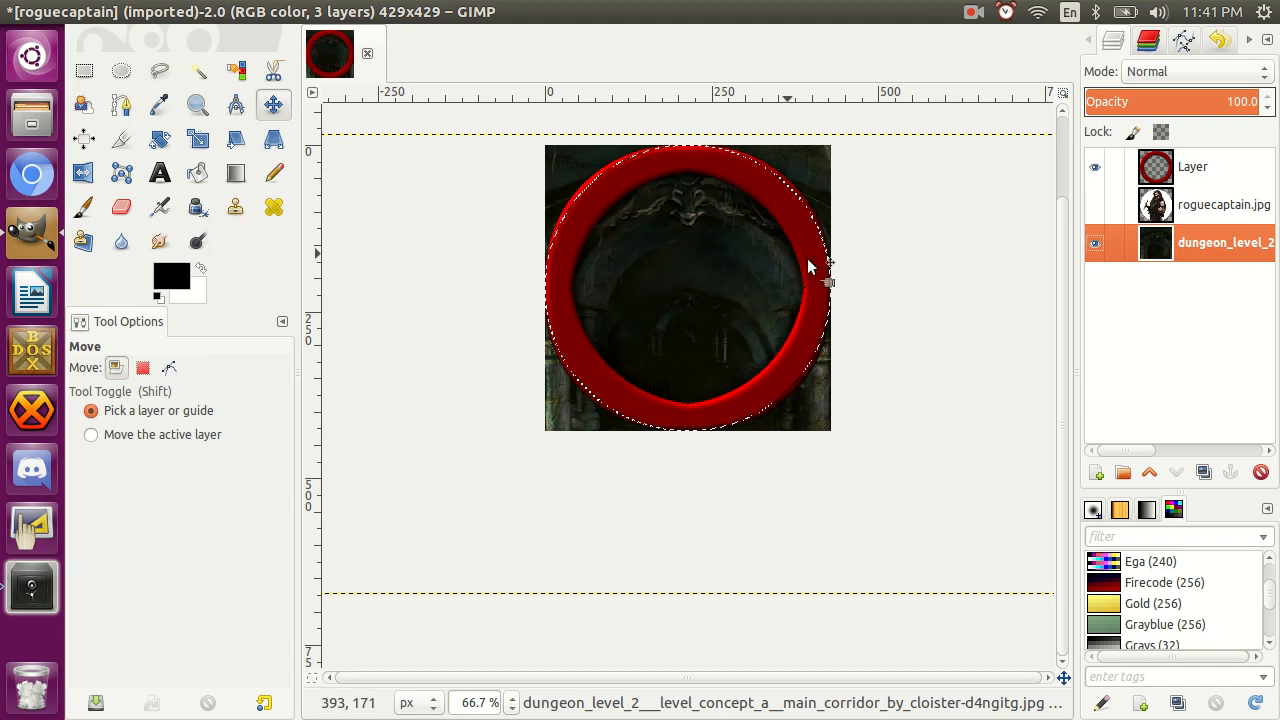
key(Delete)
key(ctrl+z)
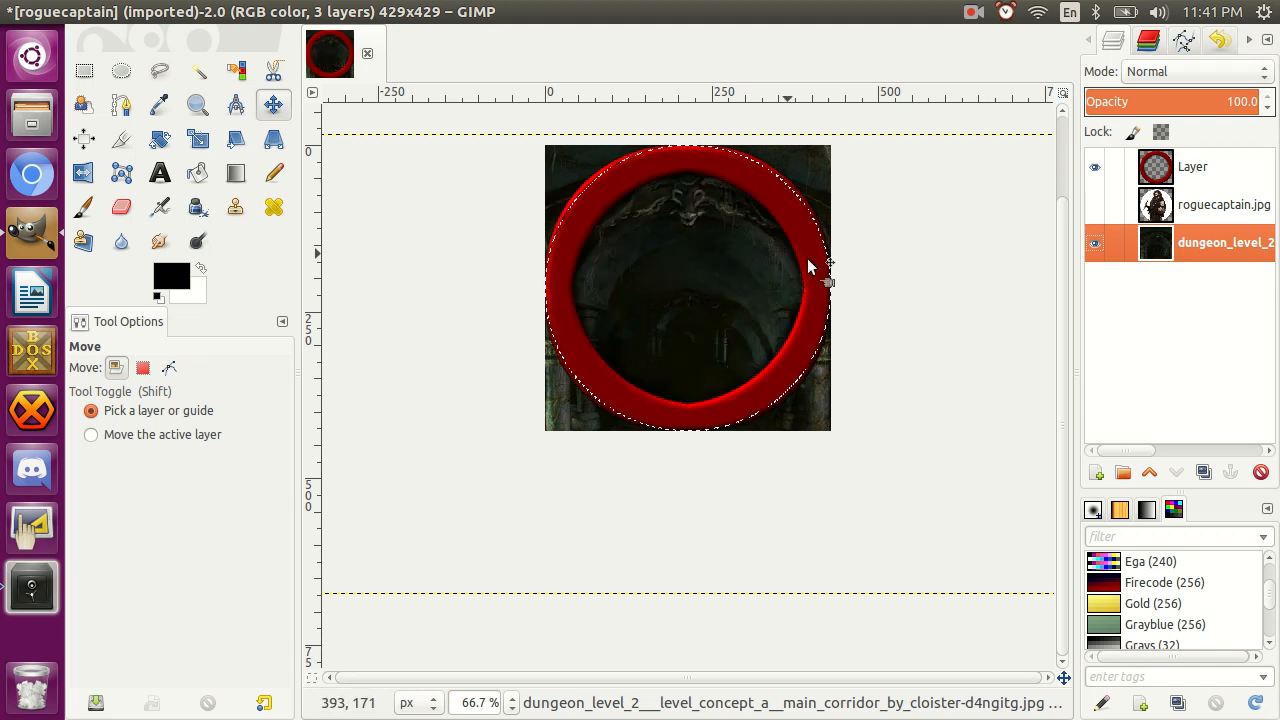
Invert the selection, add an alpha channel to the dungeon layer, and clear everything outside the circle to transparency.
key(ctrl+i)
key(Delete)
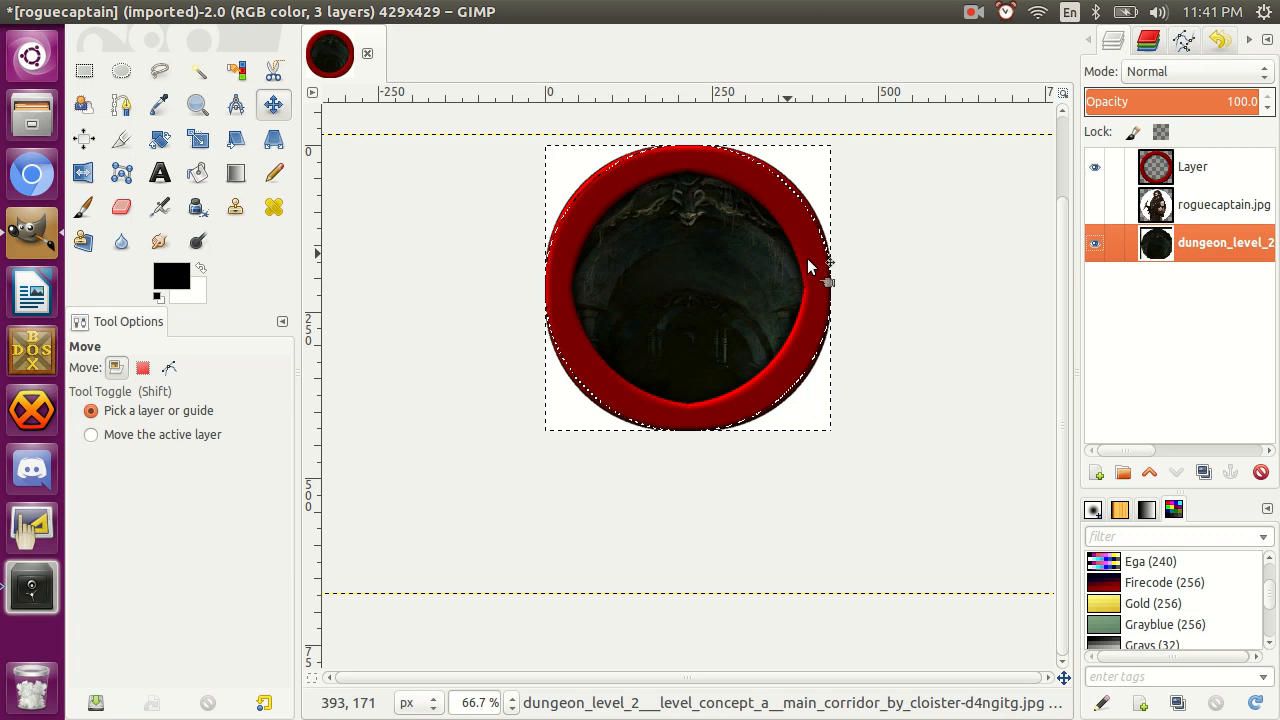
right_click(1245, 247)
click(1155, 463)
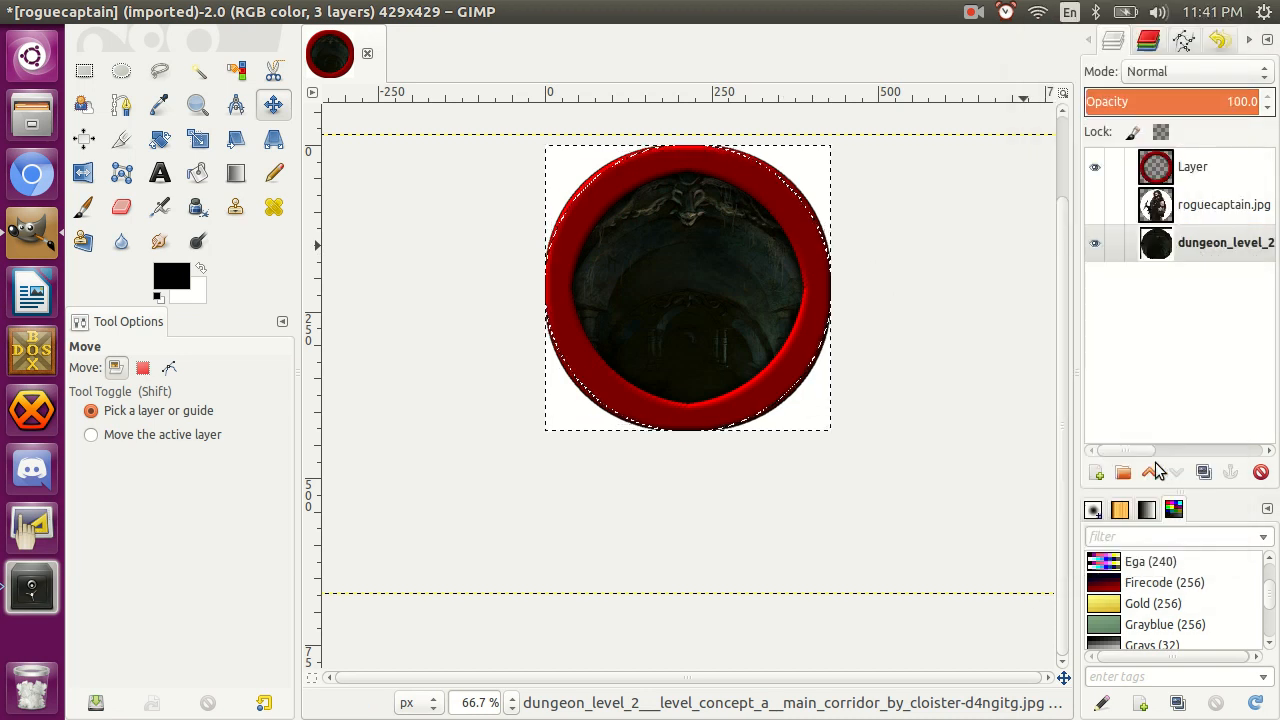
key(Delete)
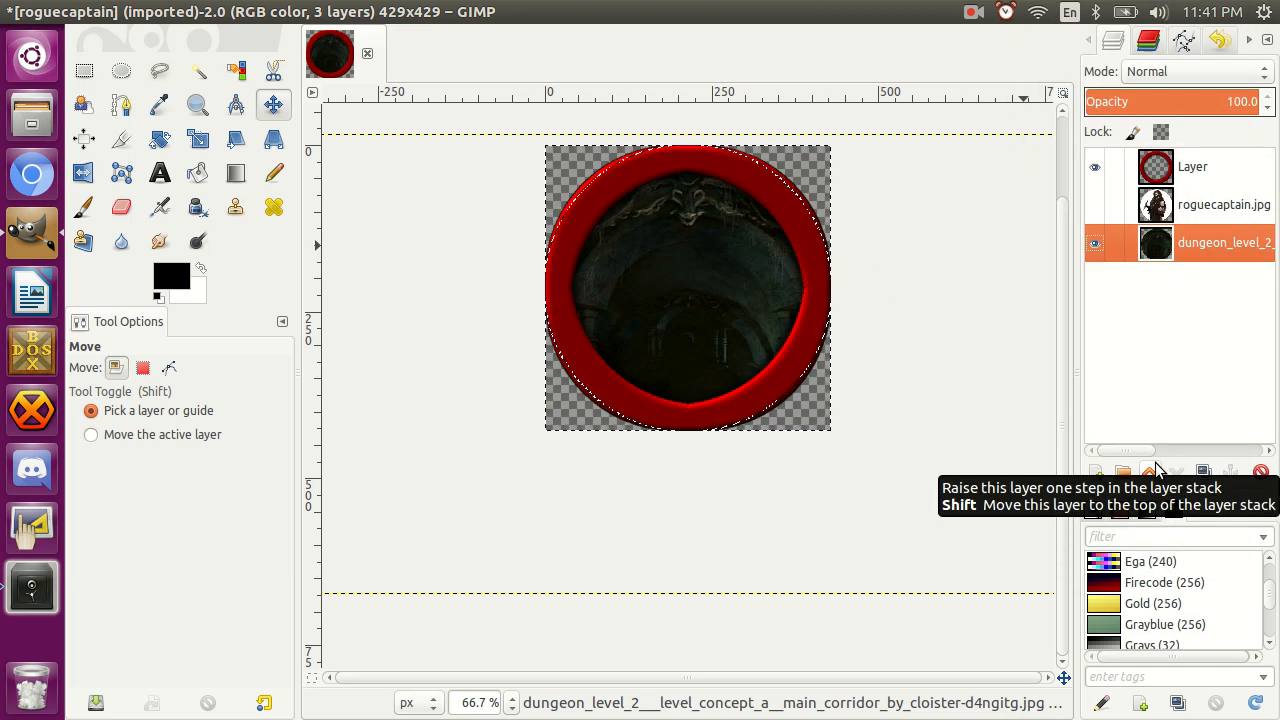
Make roguecaptain.jpg the active layer and the only visible one, hiding the ring and dungeon layers.
click(1208, 210)
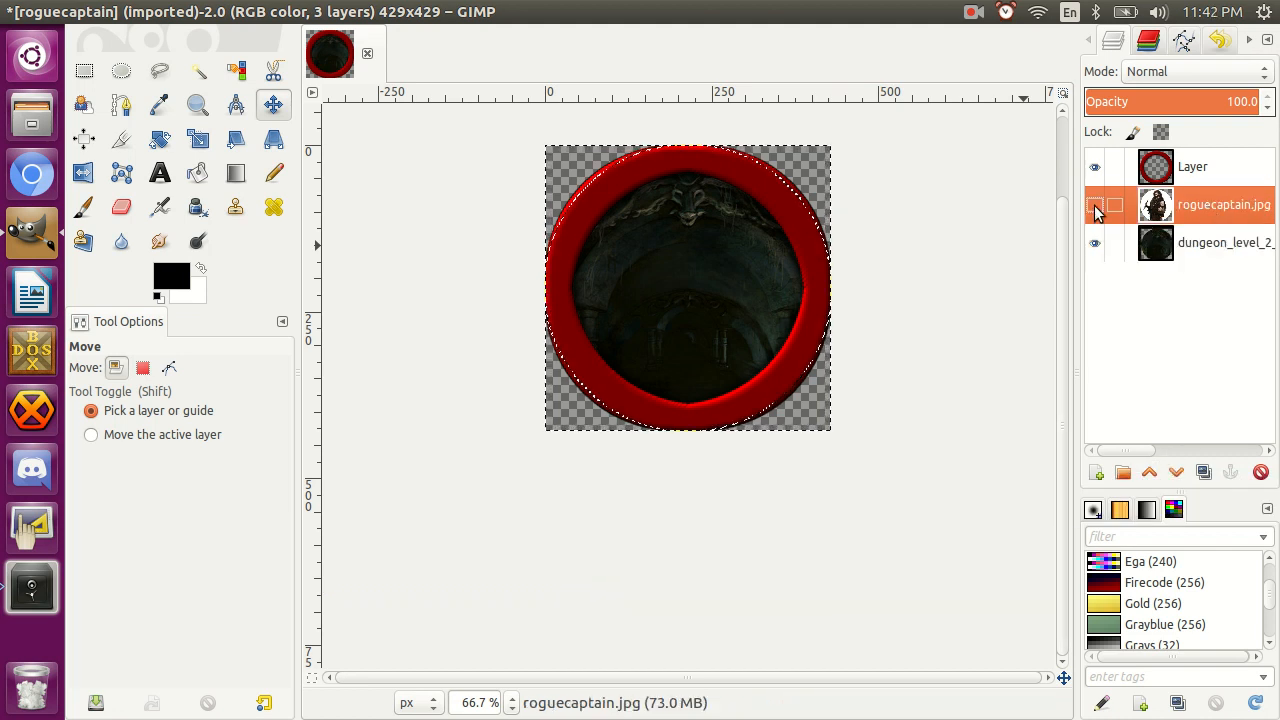
click(1095, 205)
click(1095, 243)
click(1095, 167)
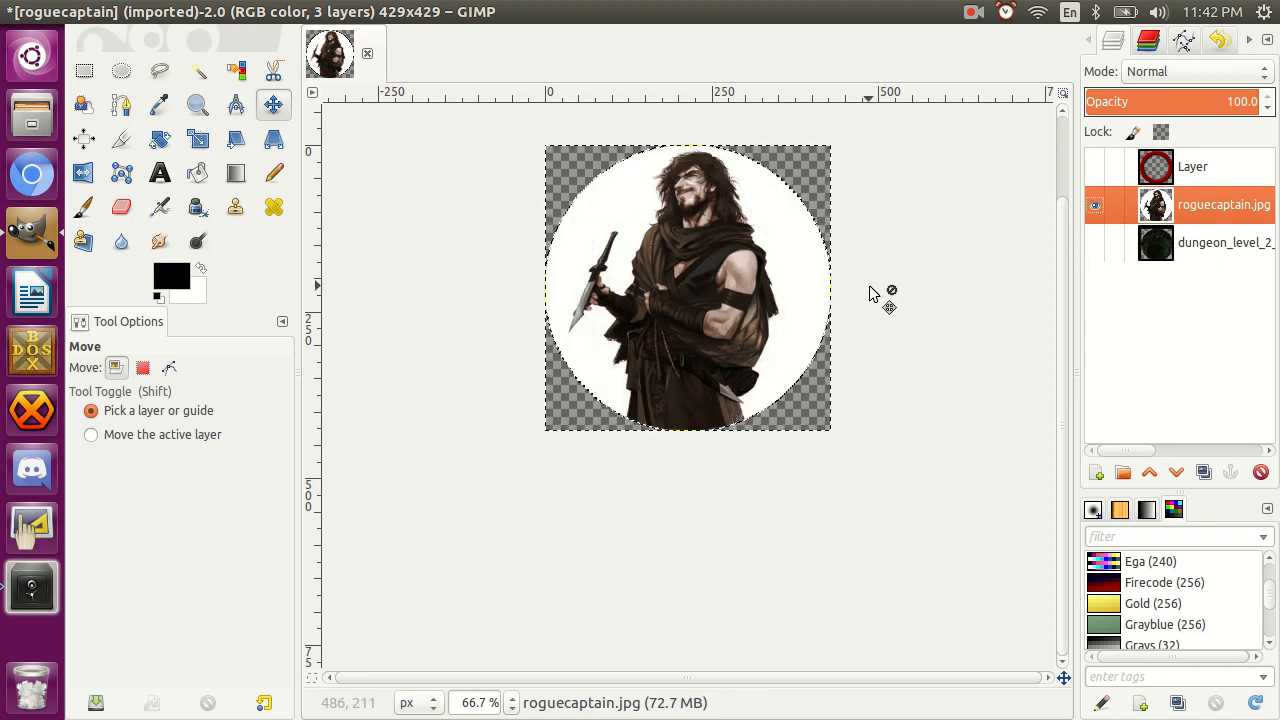
Select the white background around the character with Fuzzy Select and enlarge the dagger area to check the selection edge.
click(200, 78)
click(622, 238)
key(z)
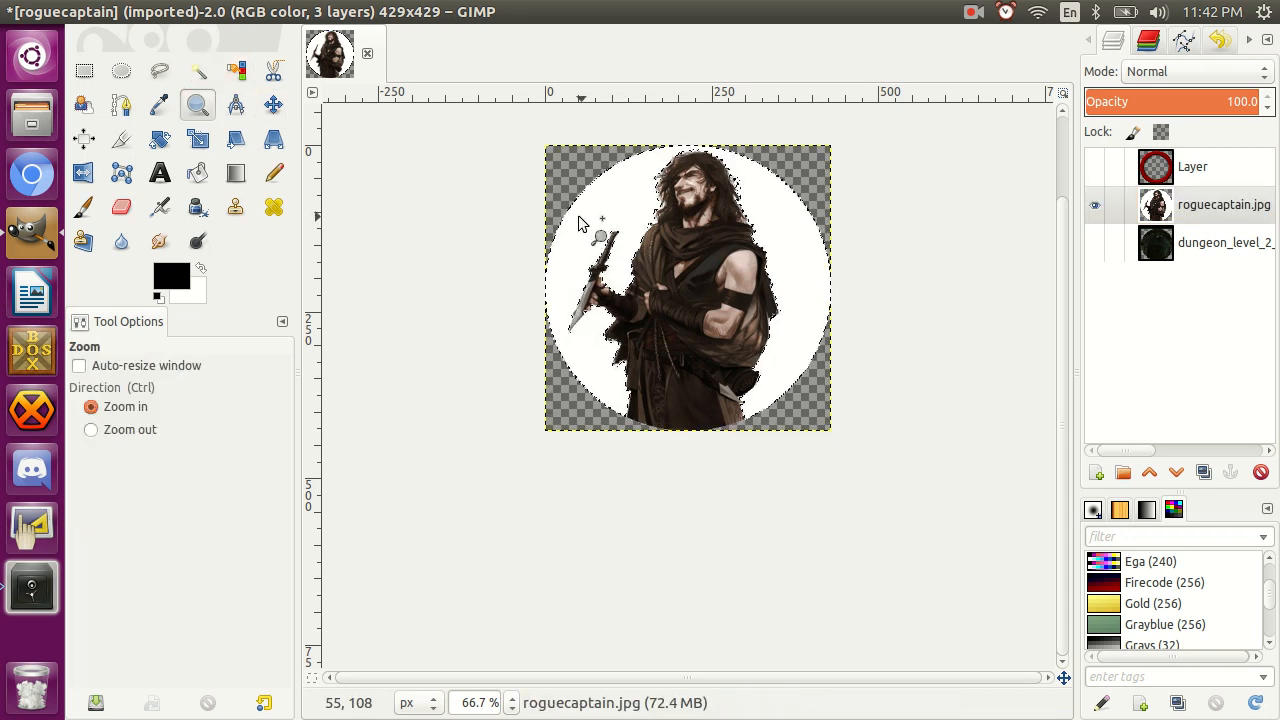
drag(596, 244, 657, 293)
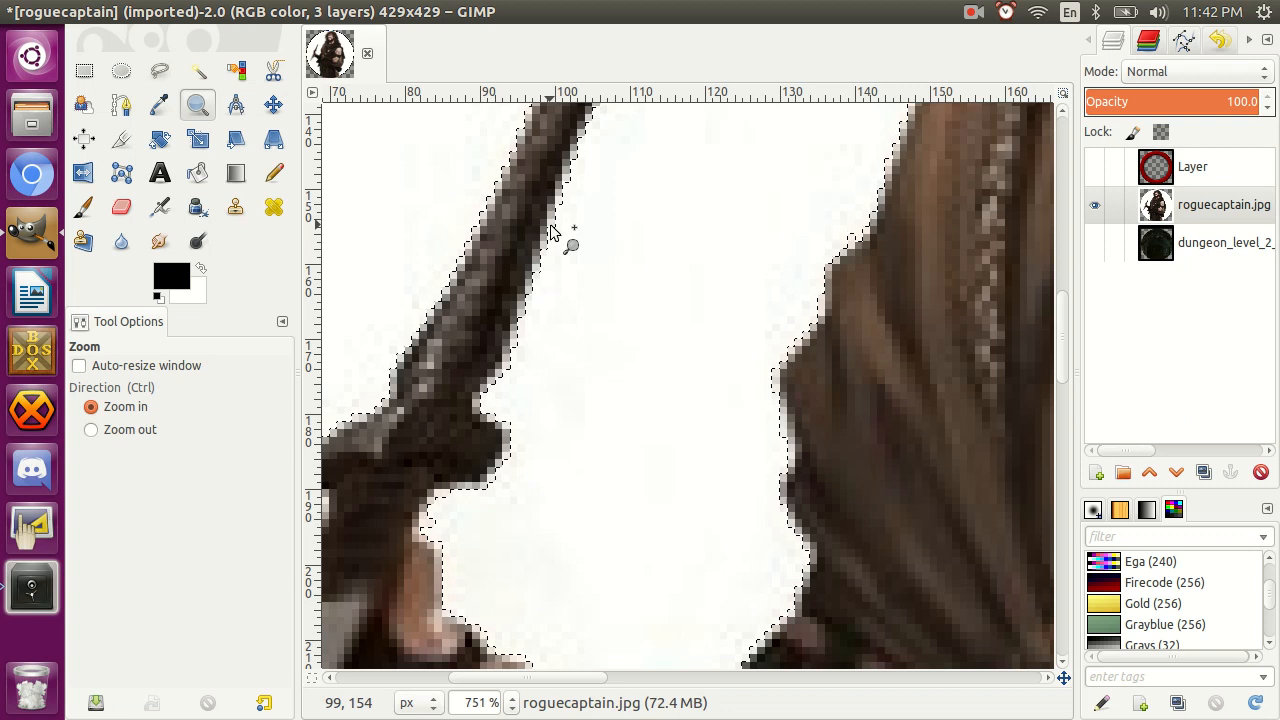
Reselect the white background with a Fuzzy Select threshold of 45, and again with a threshold of 70.
key(u)
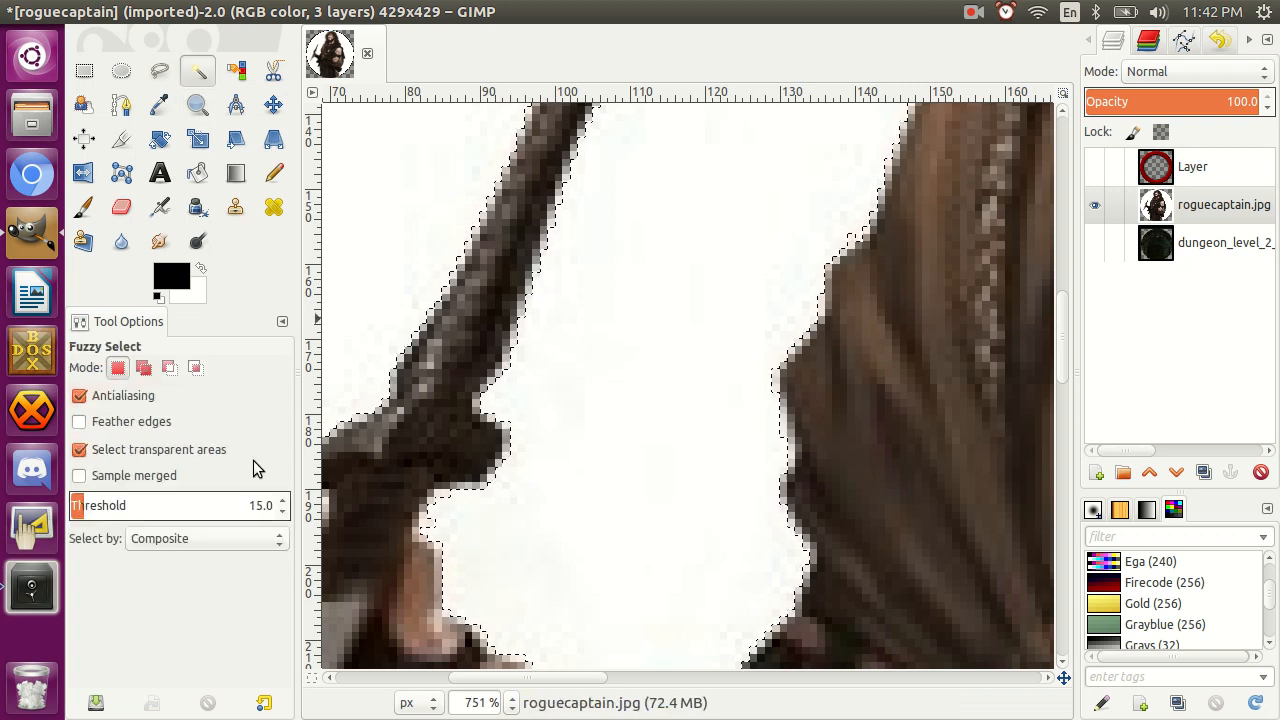
key(BackSpace)
text(4)
key(Return)
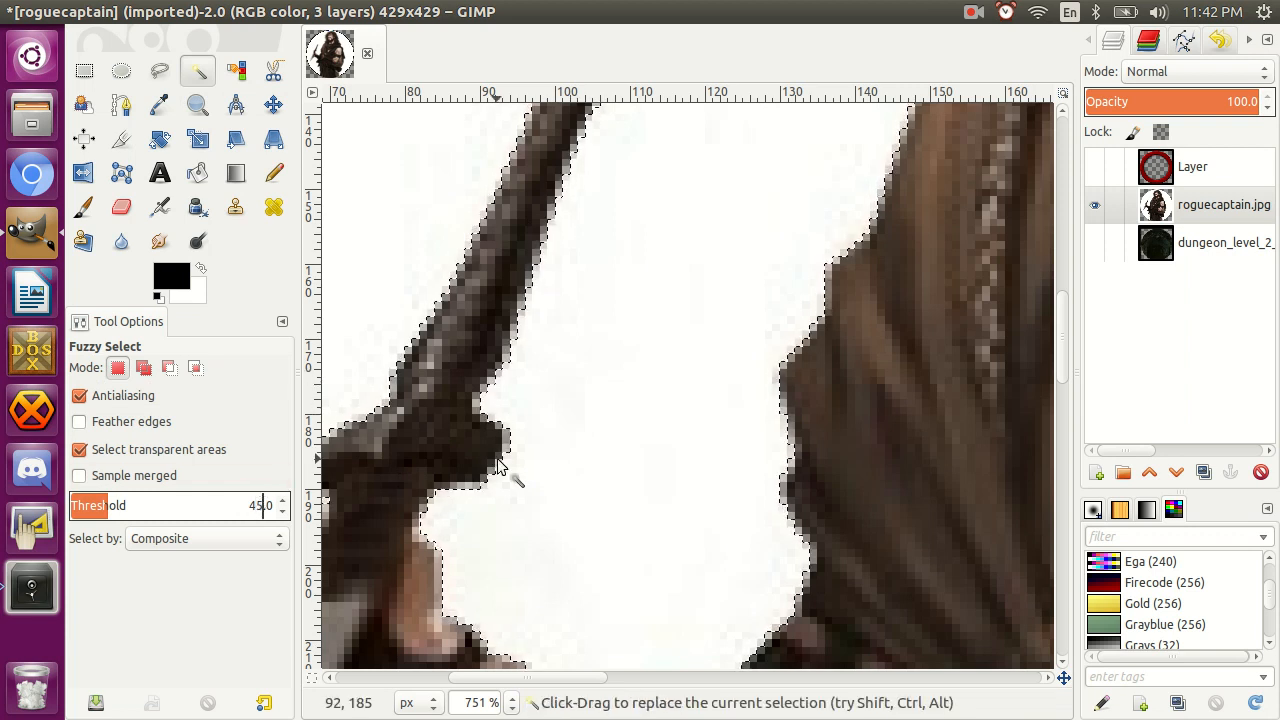
key(BackSpace)
key(BackSpace)
text(70)
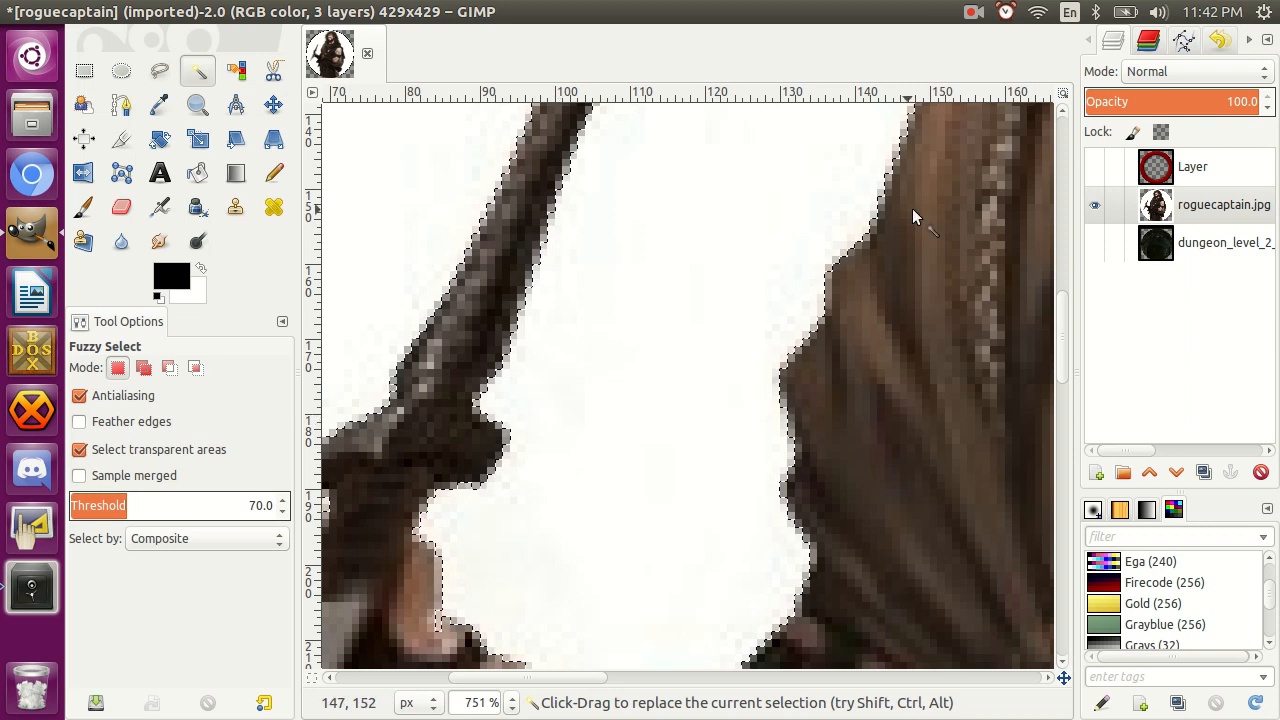
Examine how closely the selection outline follows the character's shoulder, hair and head.
scroll(901, 180, up, 3)
scroll(901, 180, right, 2)
scroll(901, 179, up, 1)
scroll(901, 179, right, 4)
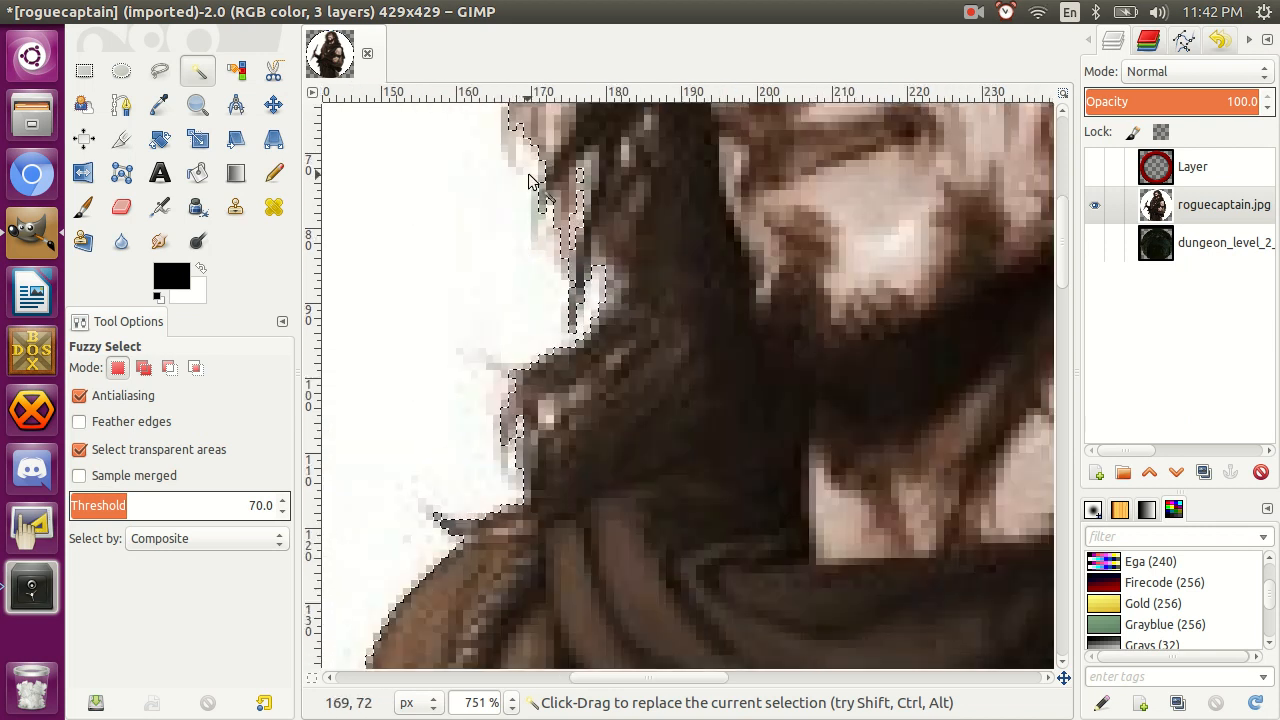
scroll(529, 181, up, 3)
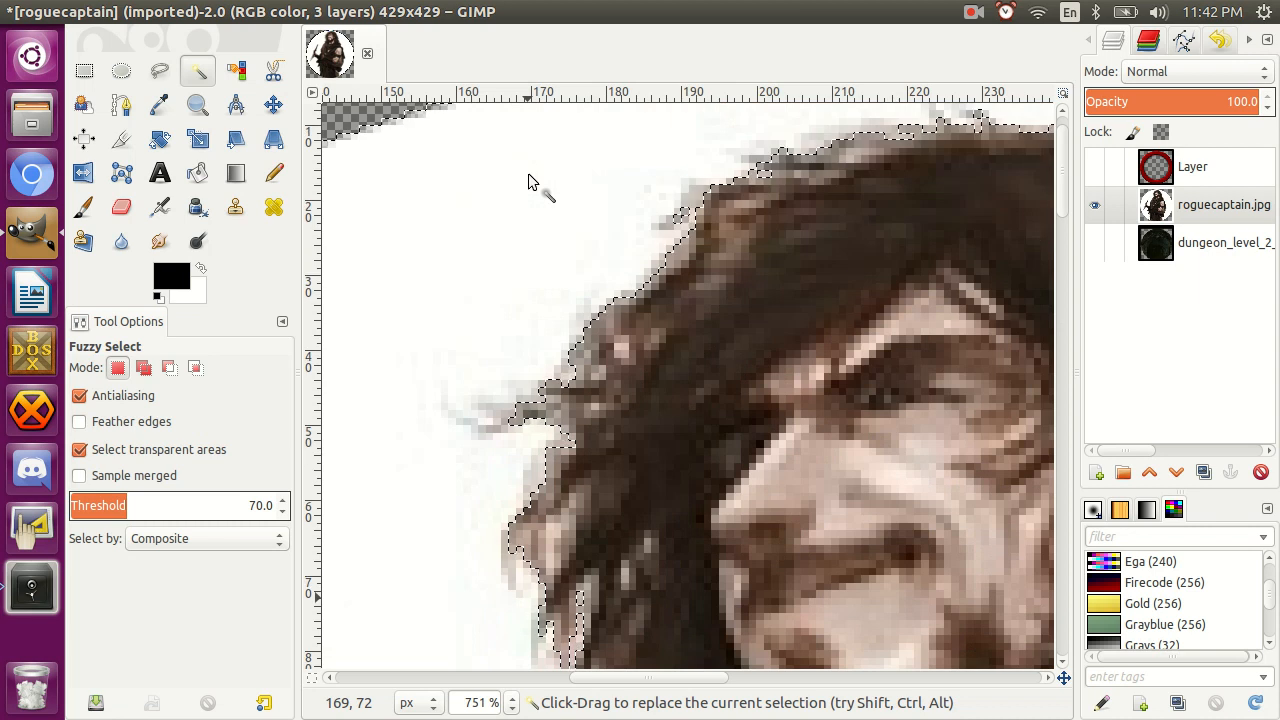
scroll(529, 181, right, 2)
scroll(529, 181, right, 4)
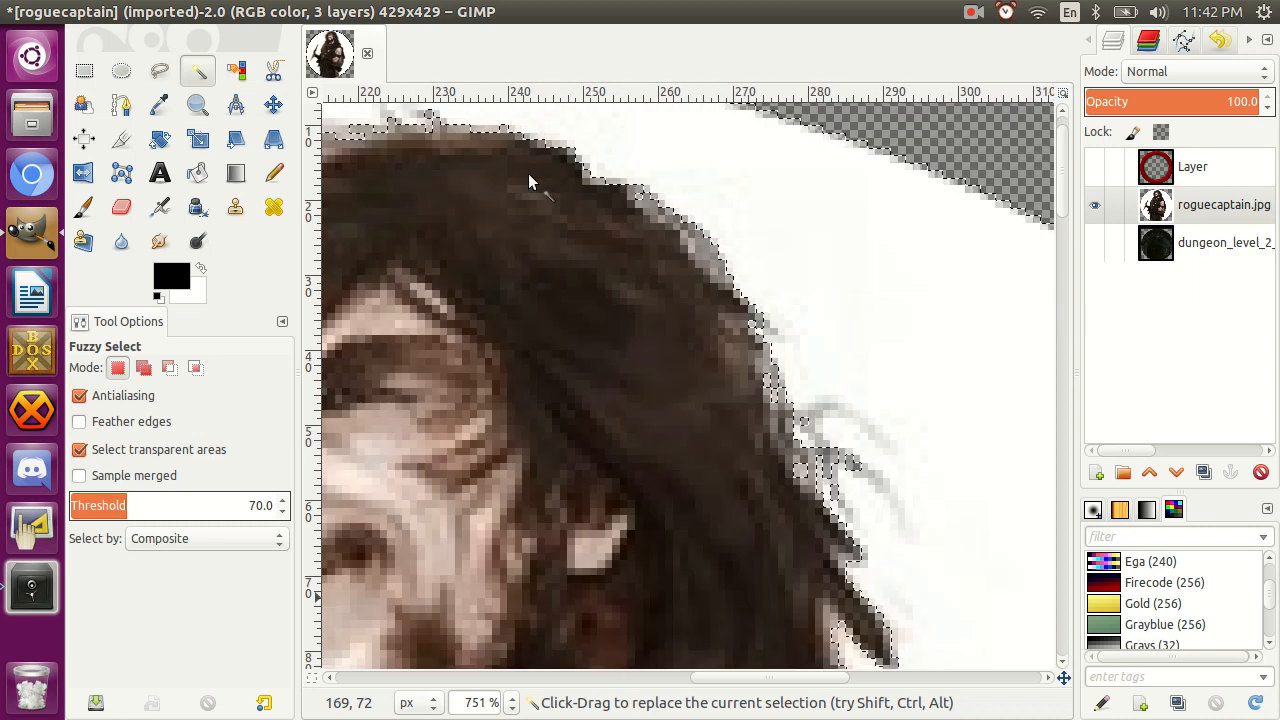
scroll(472, 170, left, 8)
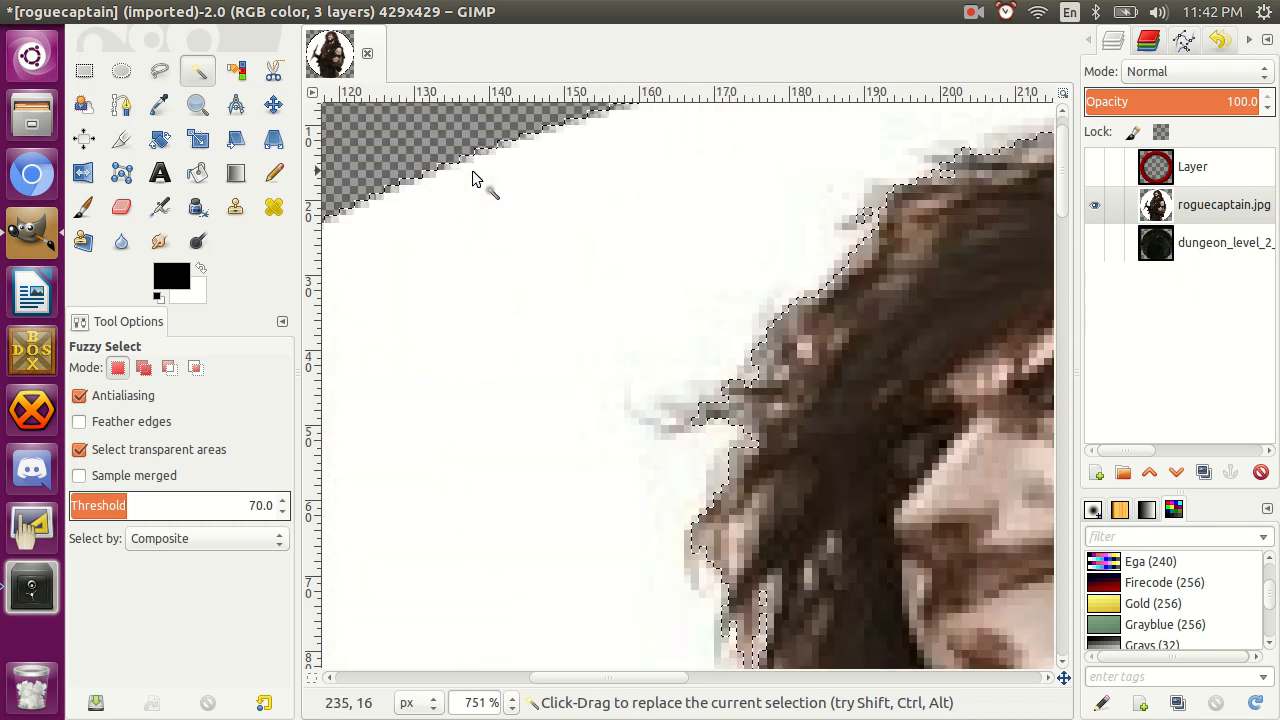
Select the white background of roguecaptain.jpg at threshold 70 and clear it to transparency.
key(ctrl)
ctrl+click(527, 226)
click(548, 275)
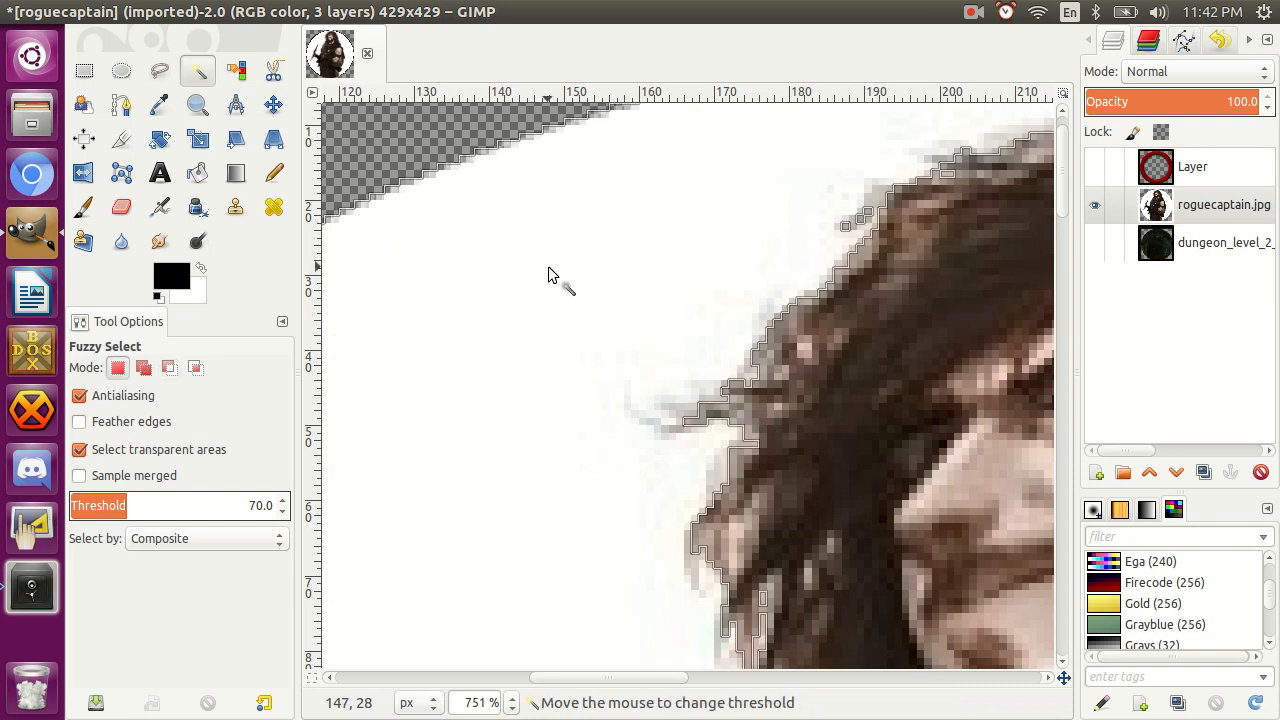
key(Delete)
key(z)
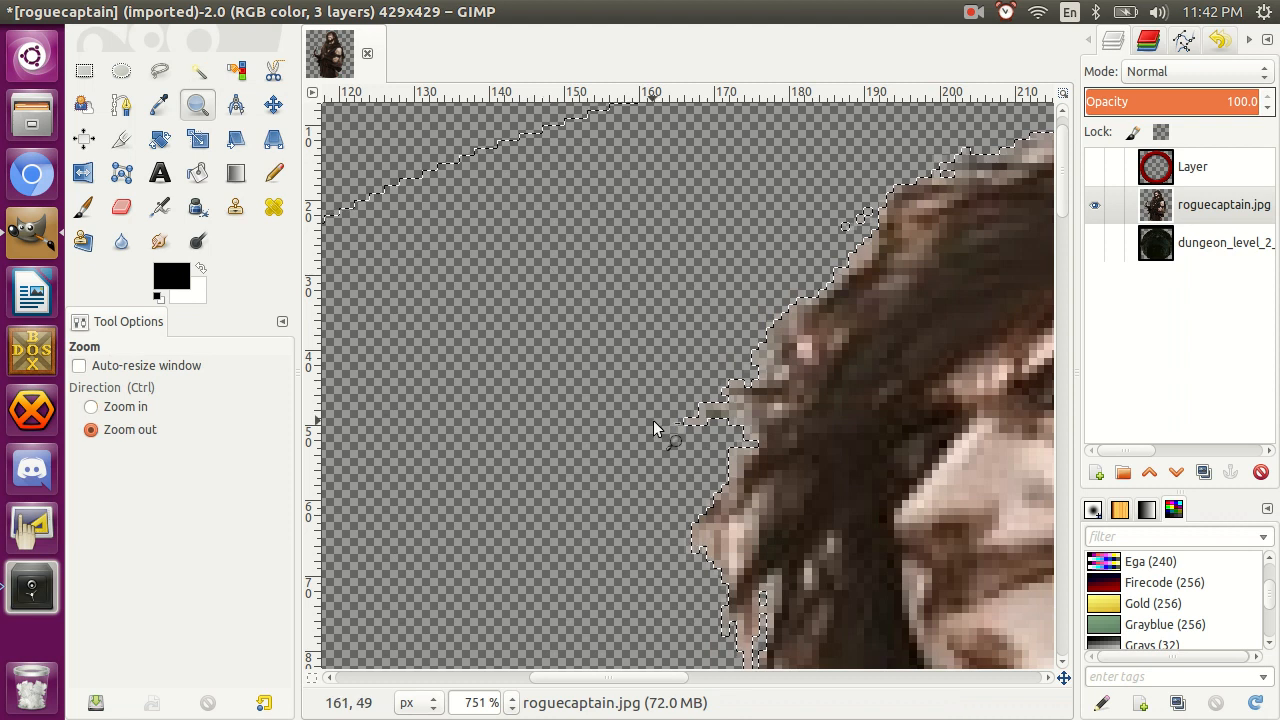
Check the cut-out character against the dungeon layer, and undo the background removal and its selection.
ctrl+click(653, 420)
scroll(653, 420, down, 2)
scroll(653, 420, down, 2)
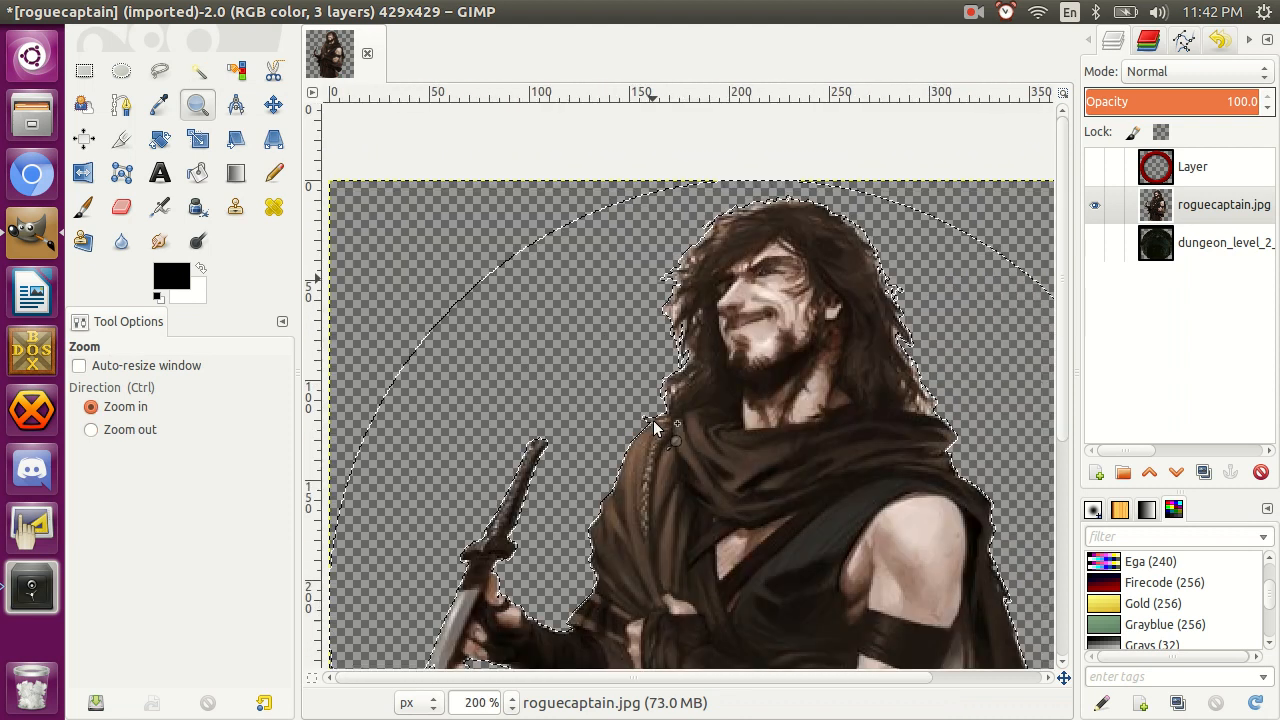
click(1094, 243)
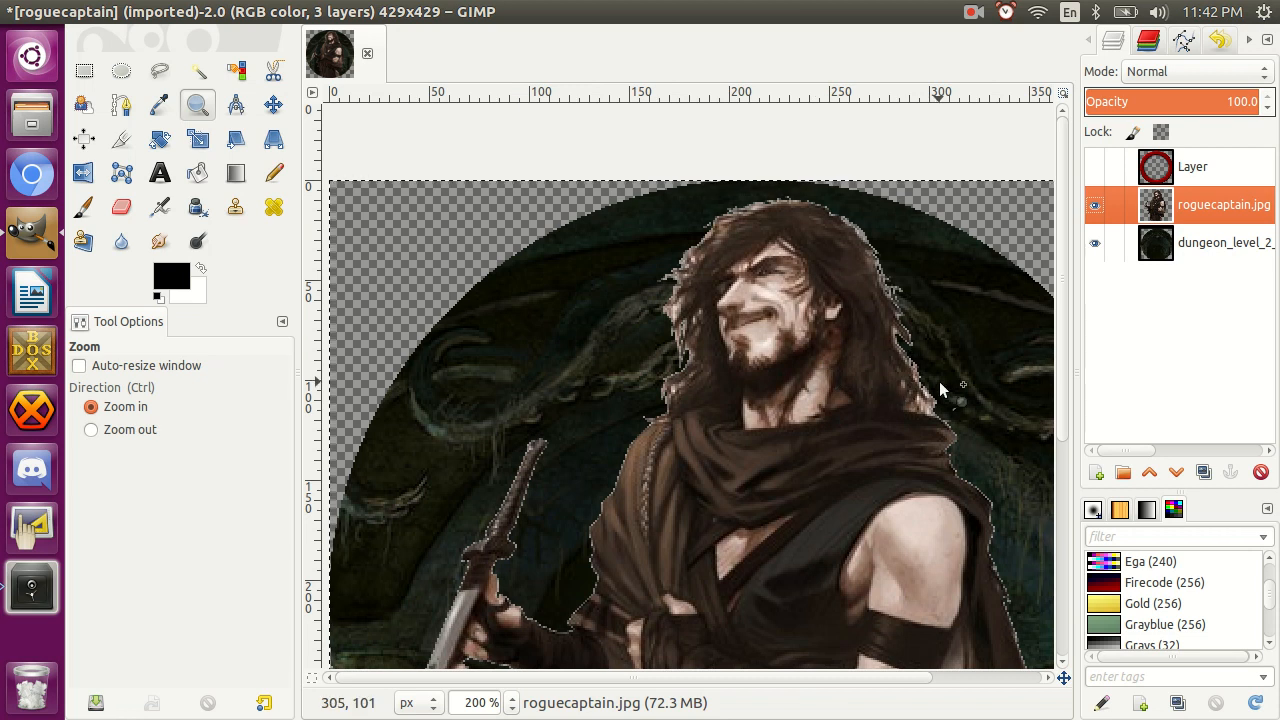
key(ctrl+z)
key(ctrl+z)
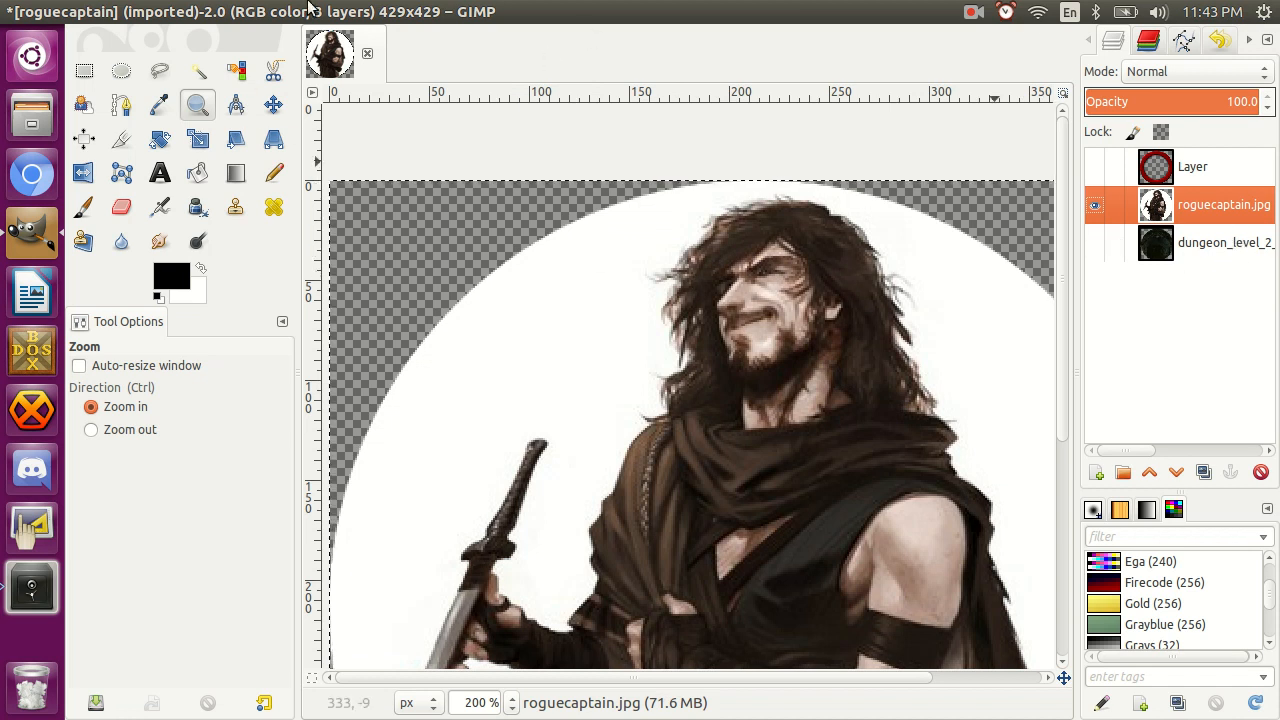
mouse_move(272, 18)
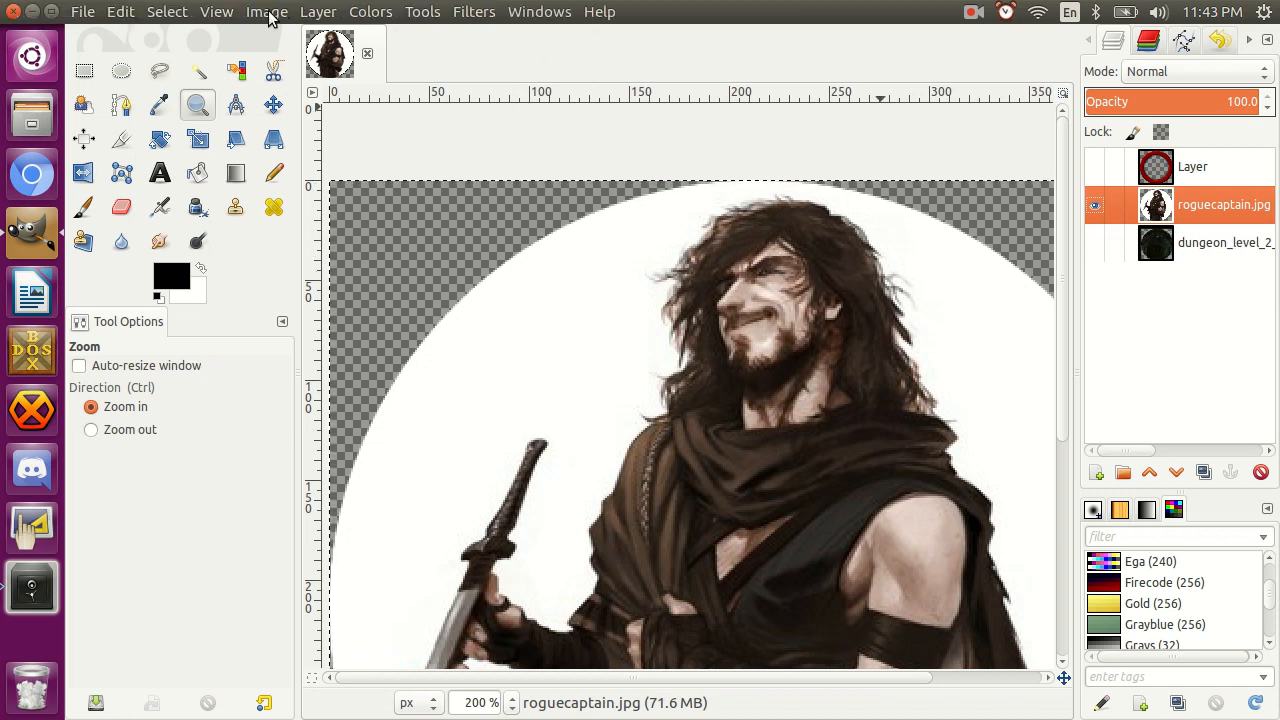
click(370, 11)
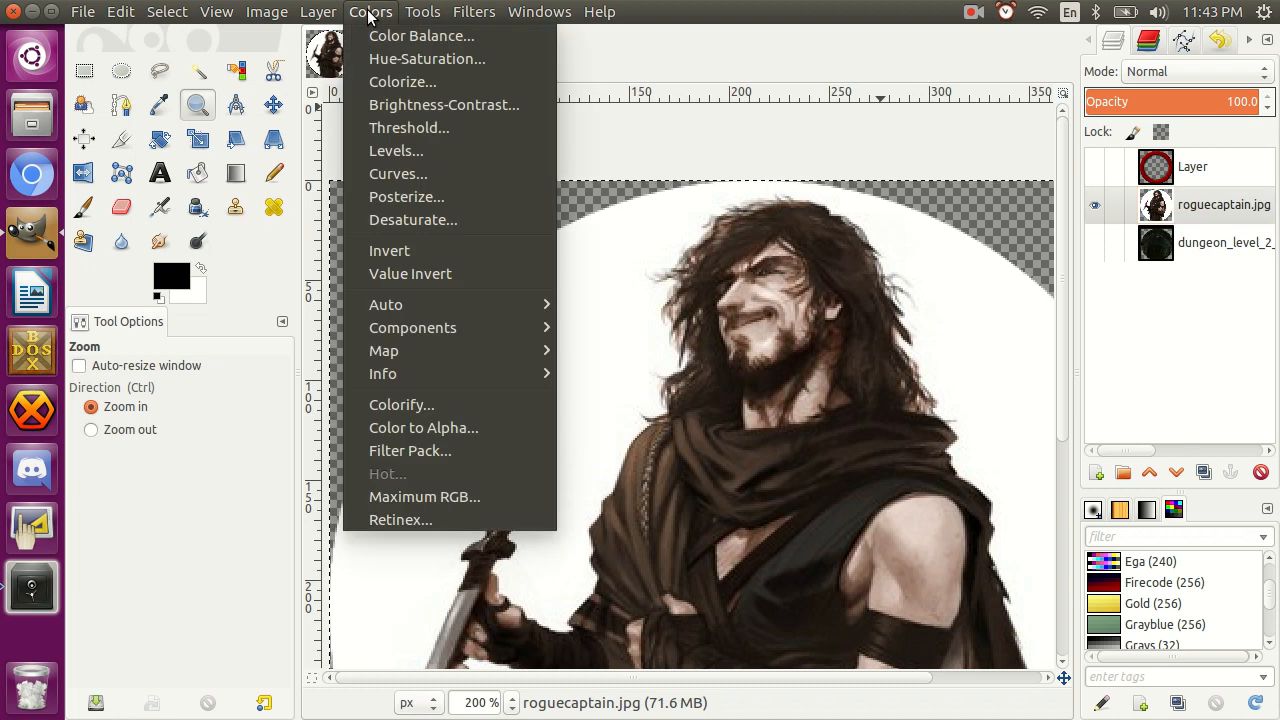
click(402, 427)
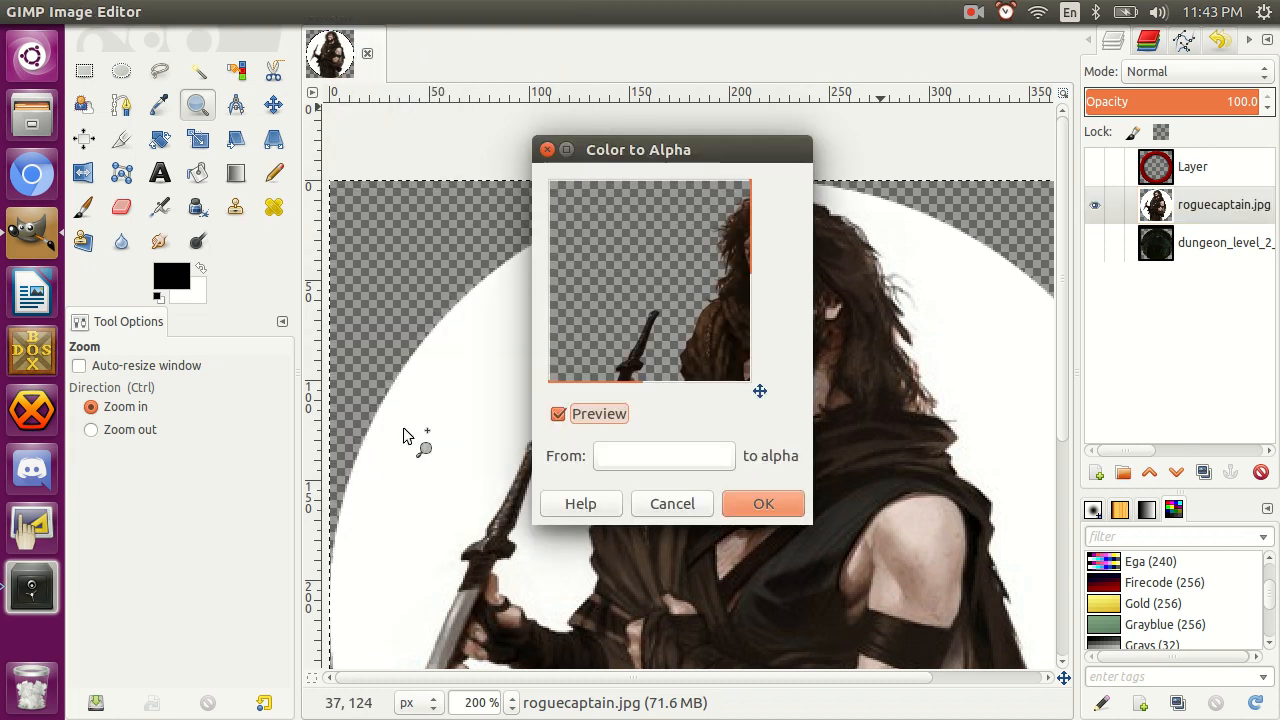
scroll(628, 358, right, 3)
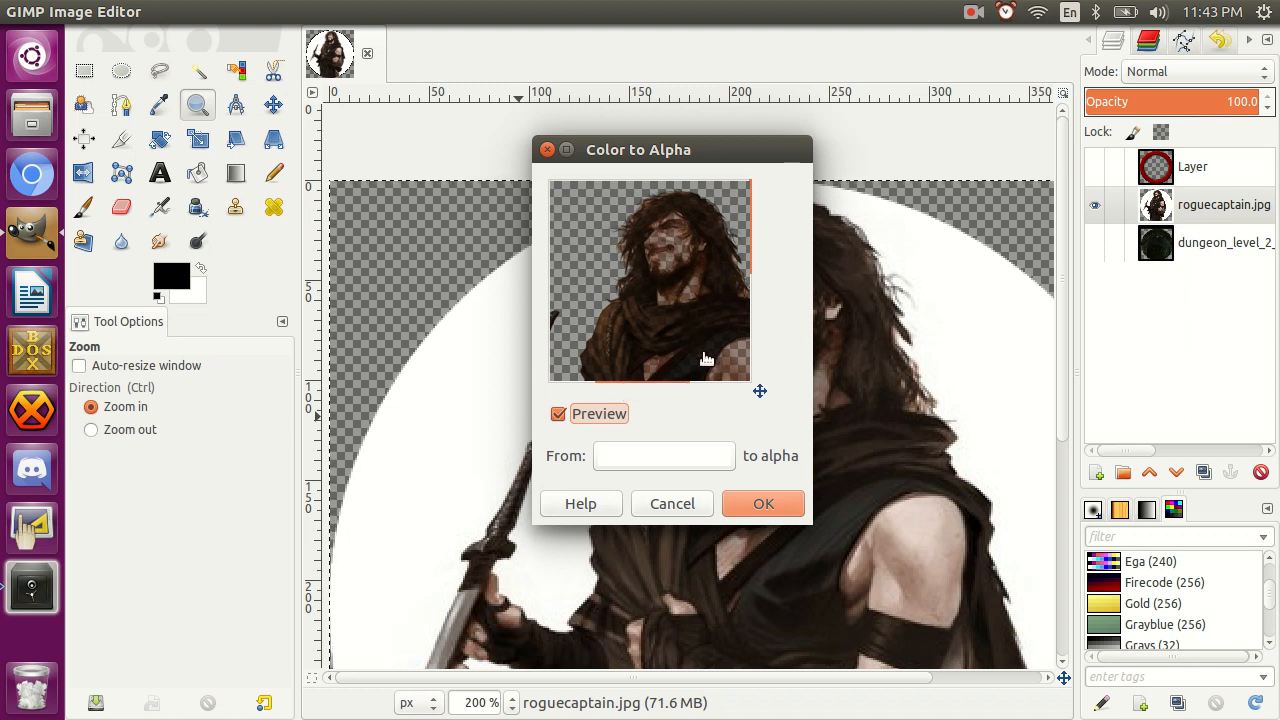
click(672, 504)
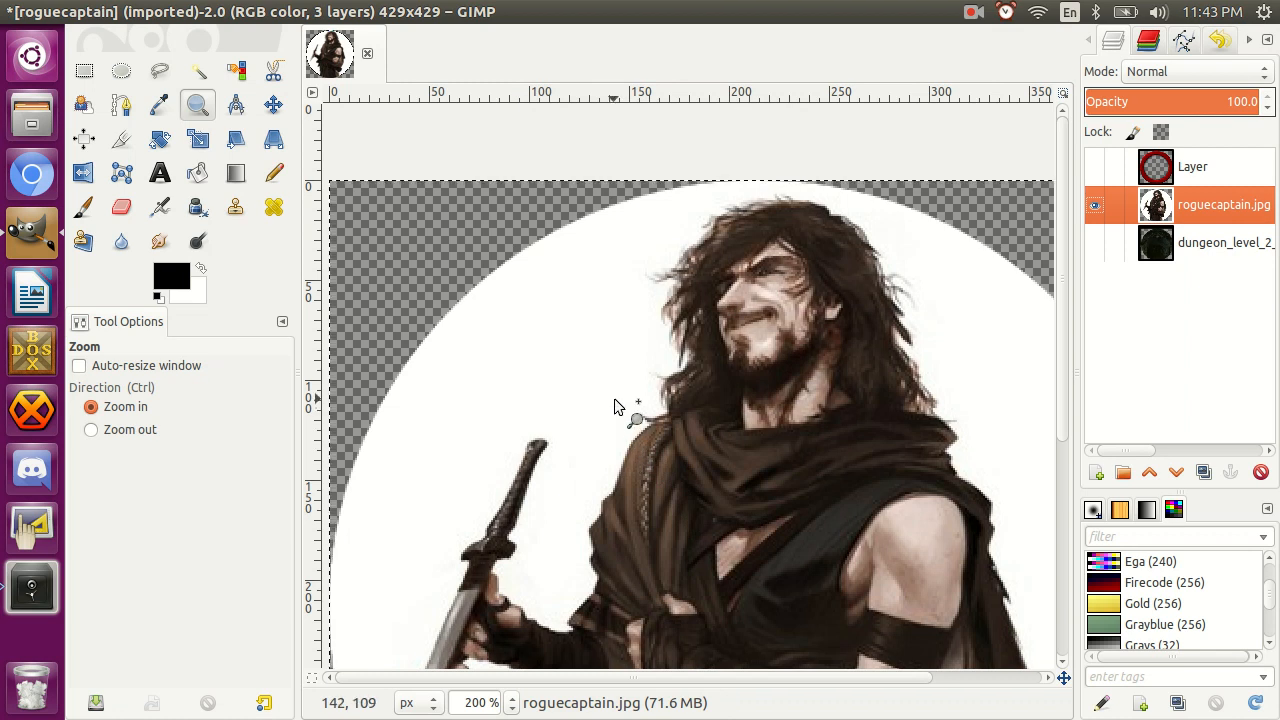
Set the Fuzzy Select threshold to 90 and select the white background around the character.
key(u)
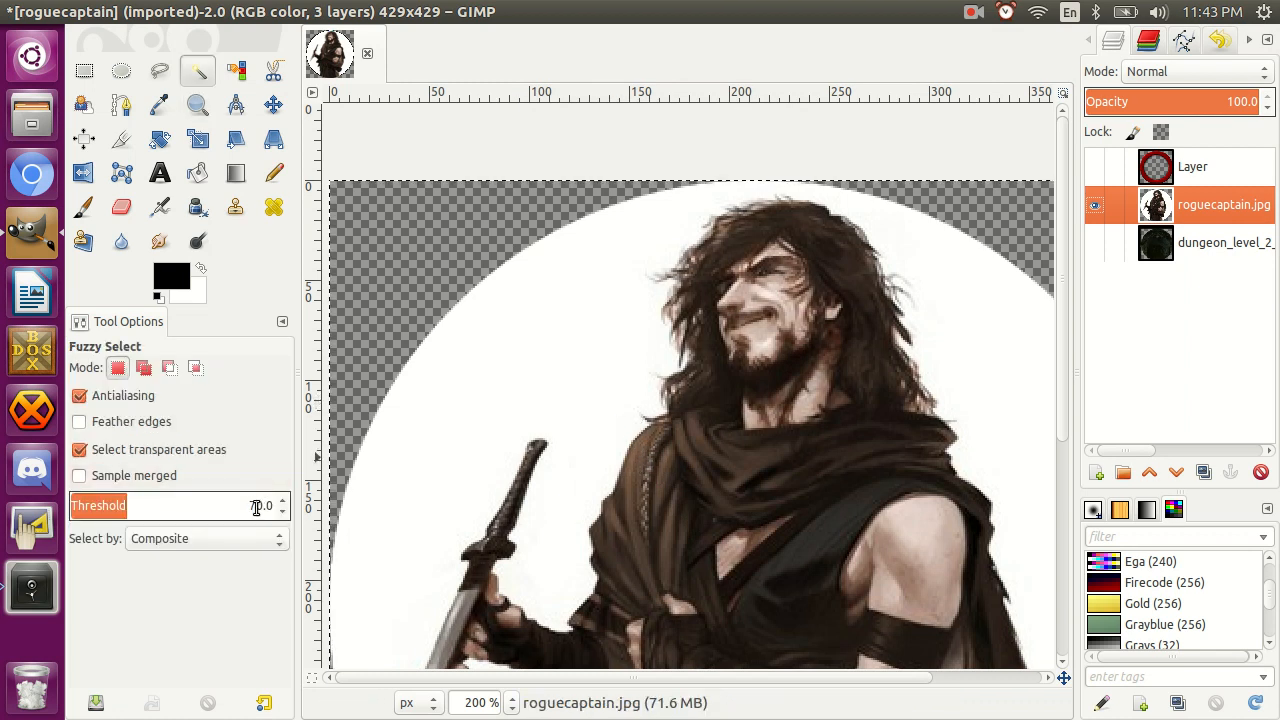
click(256, 507)
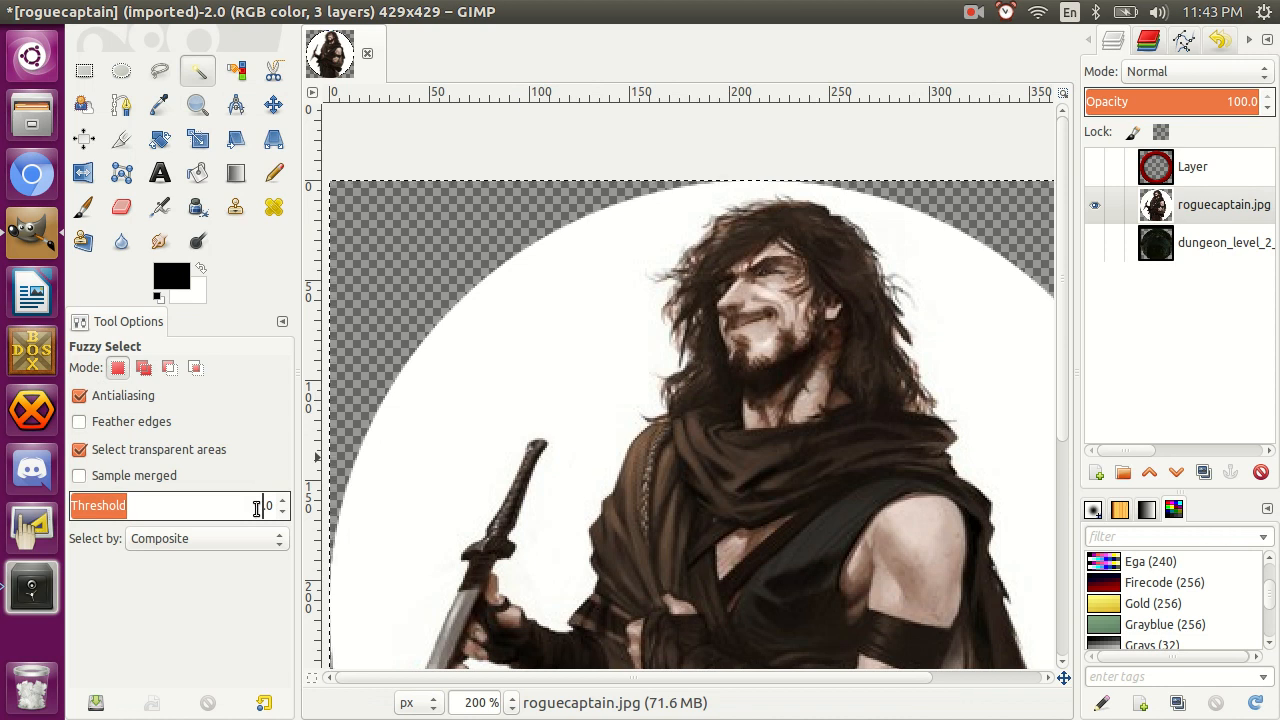
key(Return)
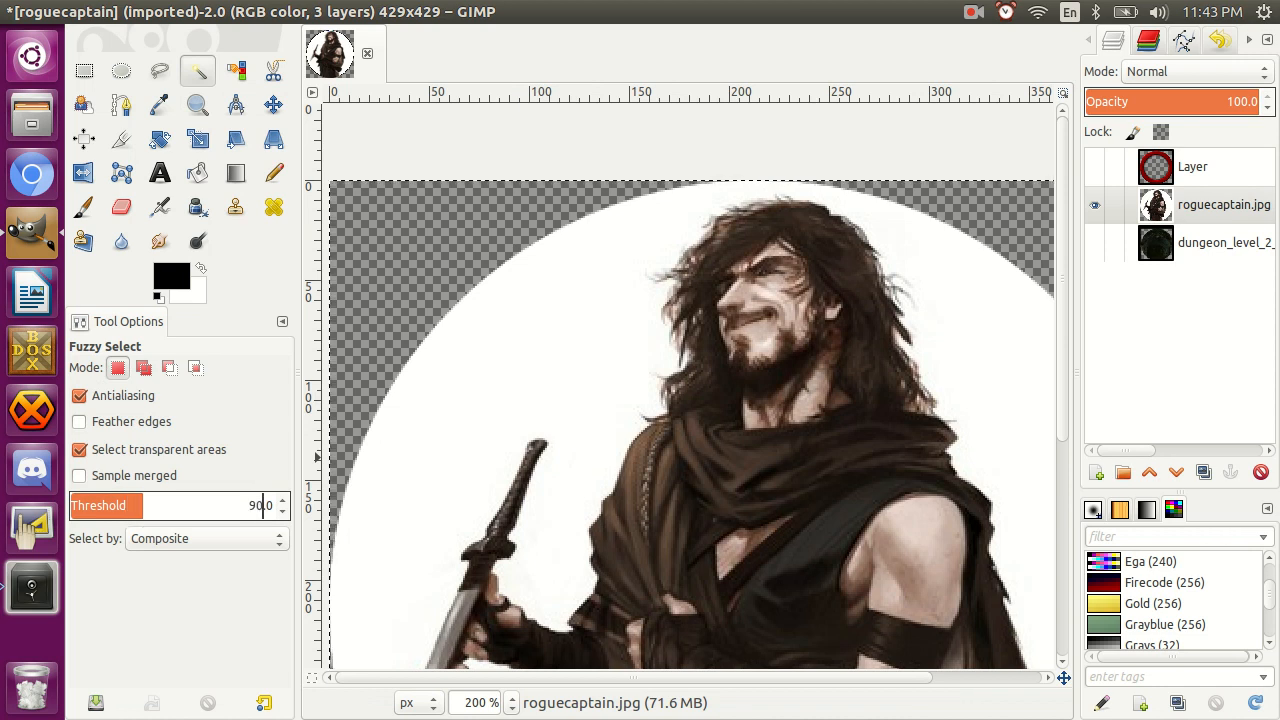
click(587, 381)
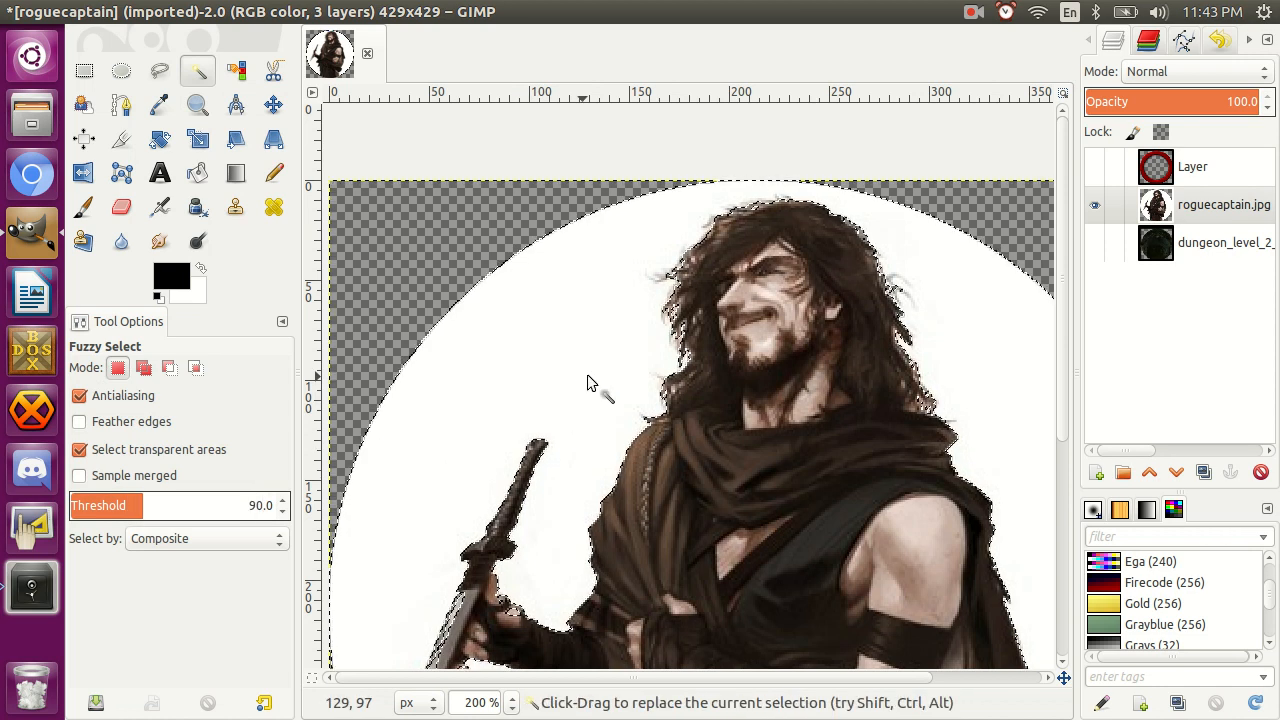
Clear the selected background, show the dungeon layer behind the cut-out character to check it, and undo the clearing.
key(Delete)
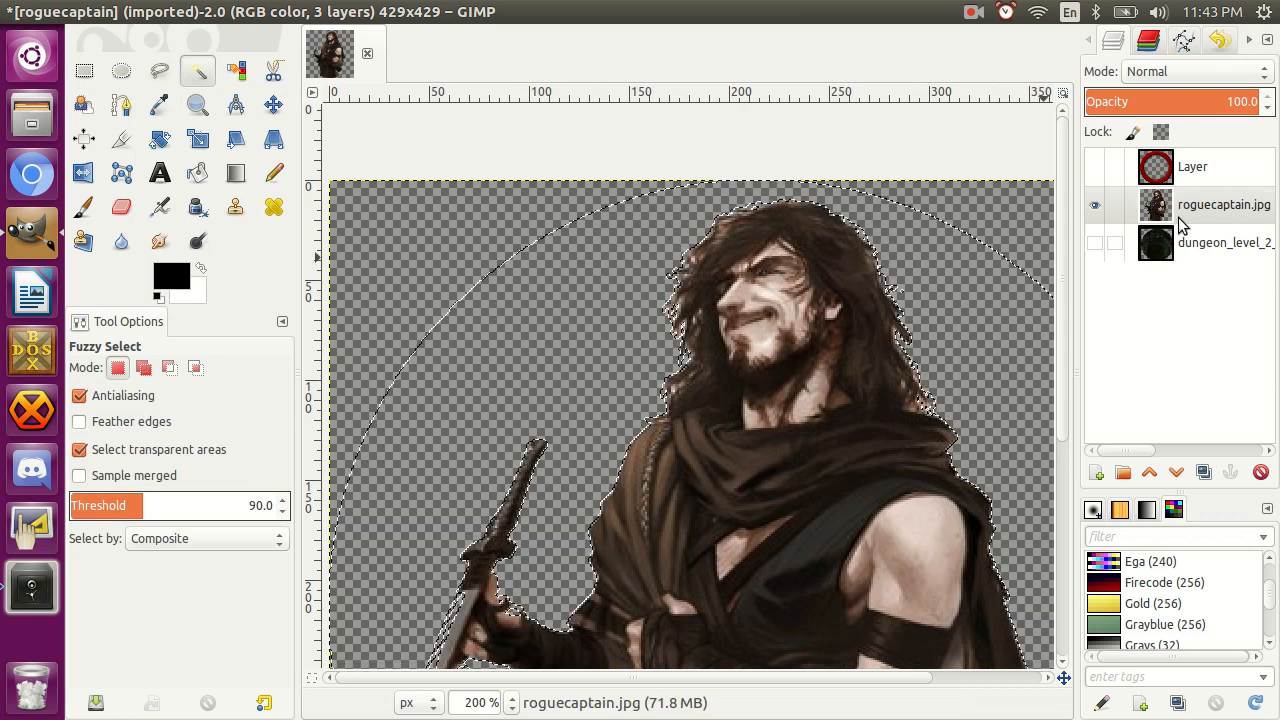
click(1096, 245)
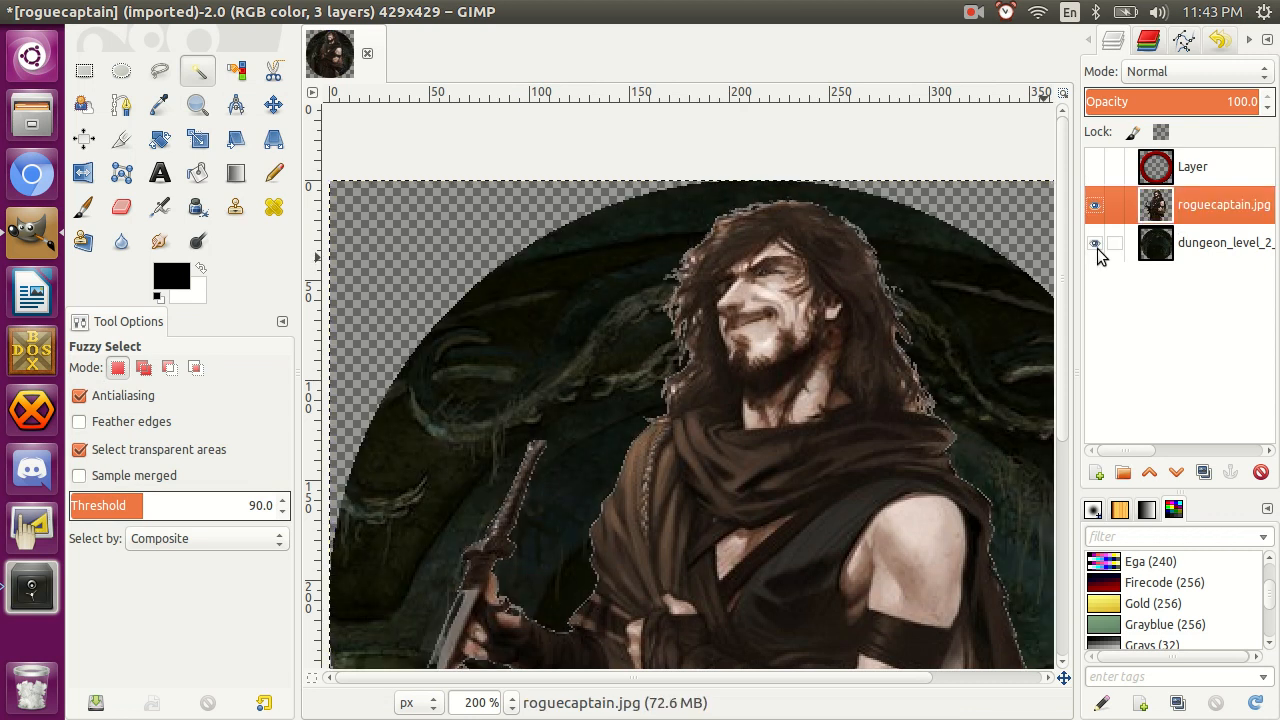
click(1095, 246)
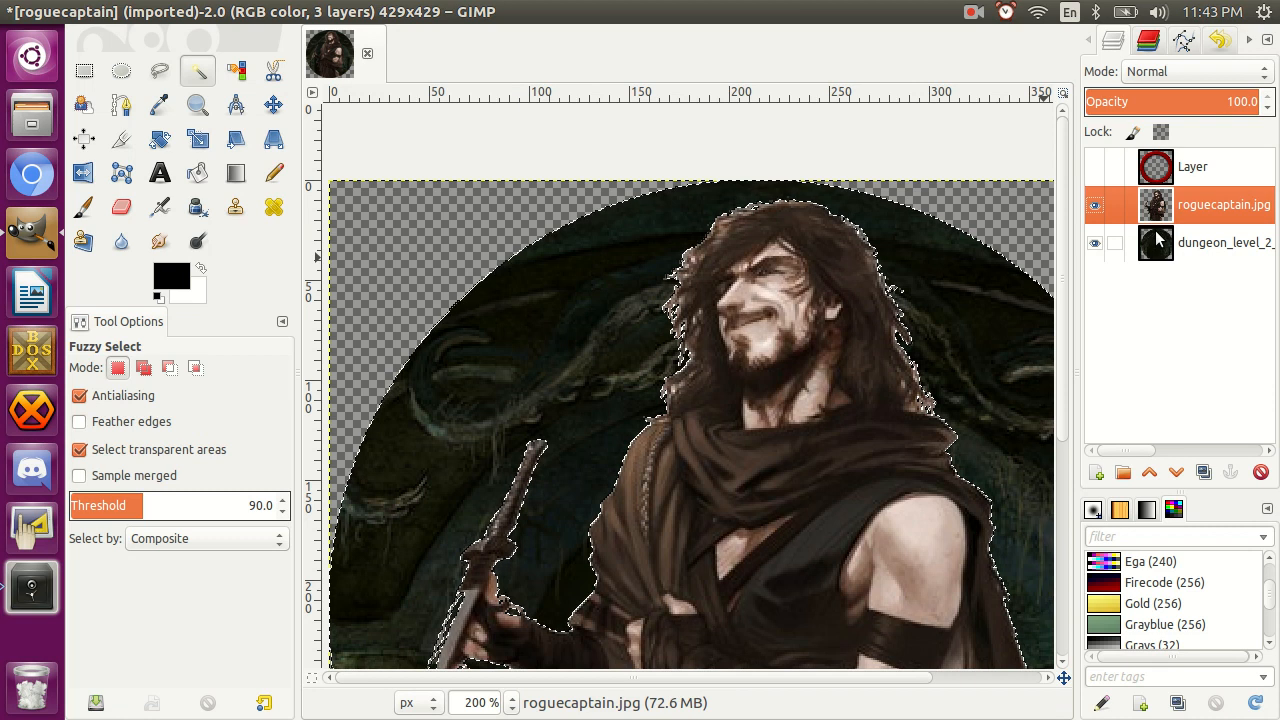
key(ctrl+z)
click(1094, 249)
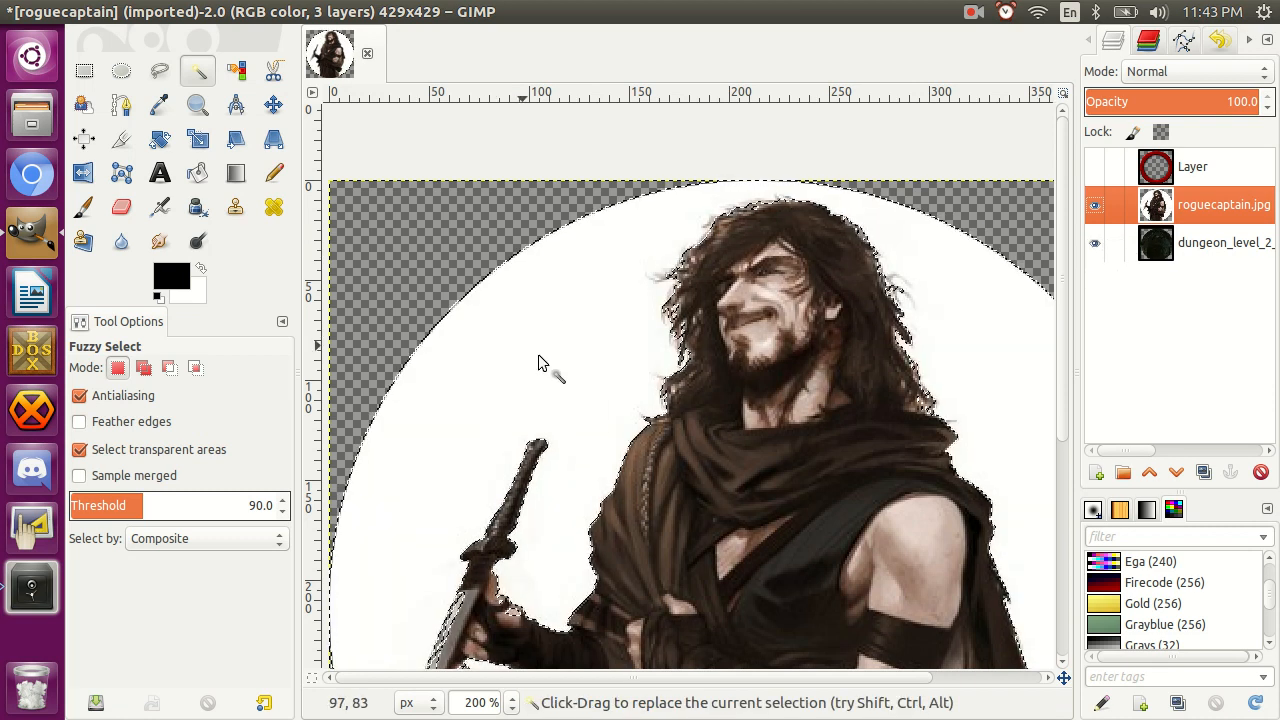
Select the white background of roguecaptain.jpg at a Fuzzy Select threshold of 99 and clear it to transparency.
click(262, 505)
text(9)
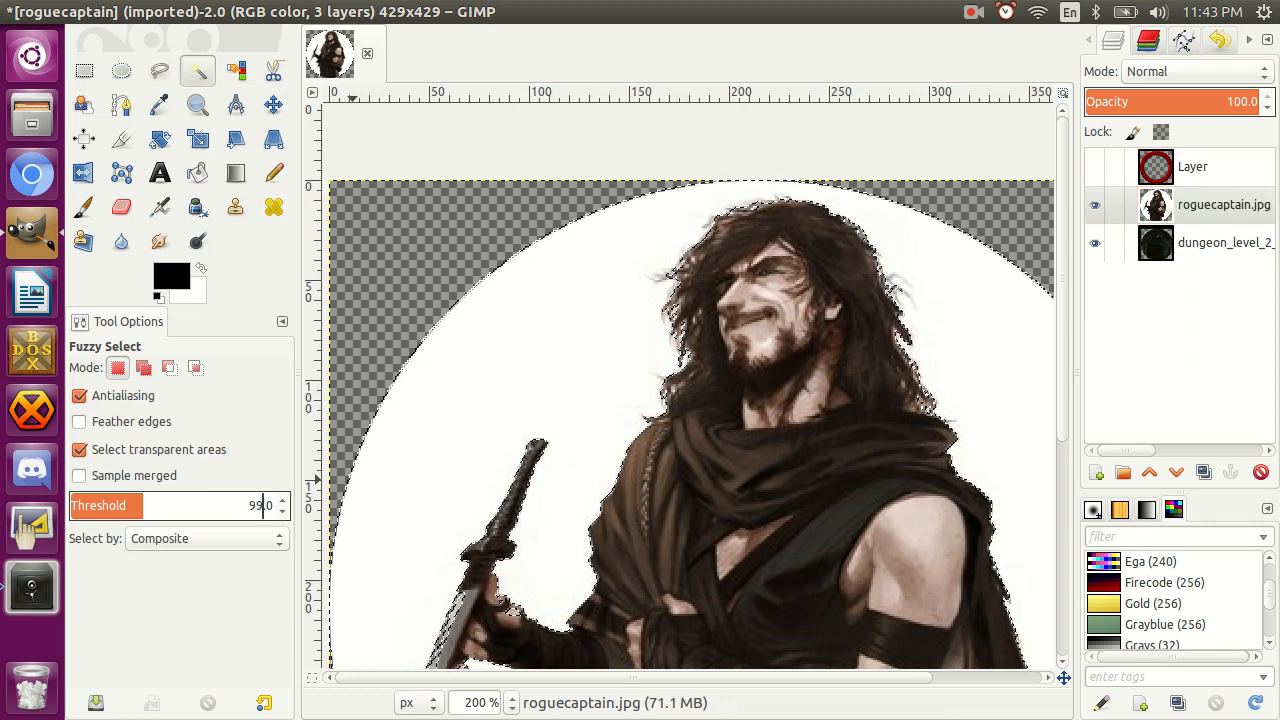
click(583, 444)
key(Delete)
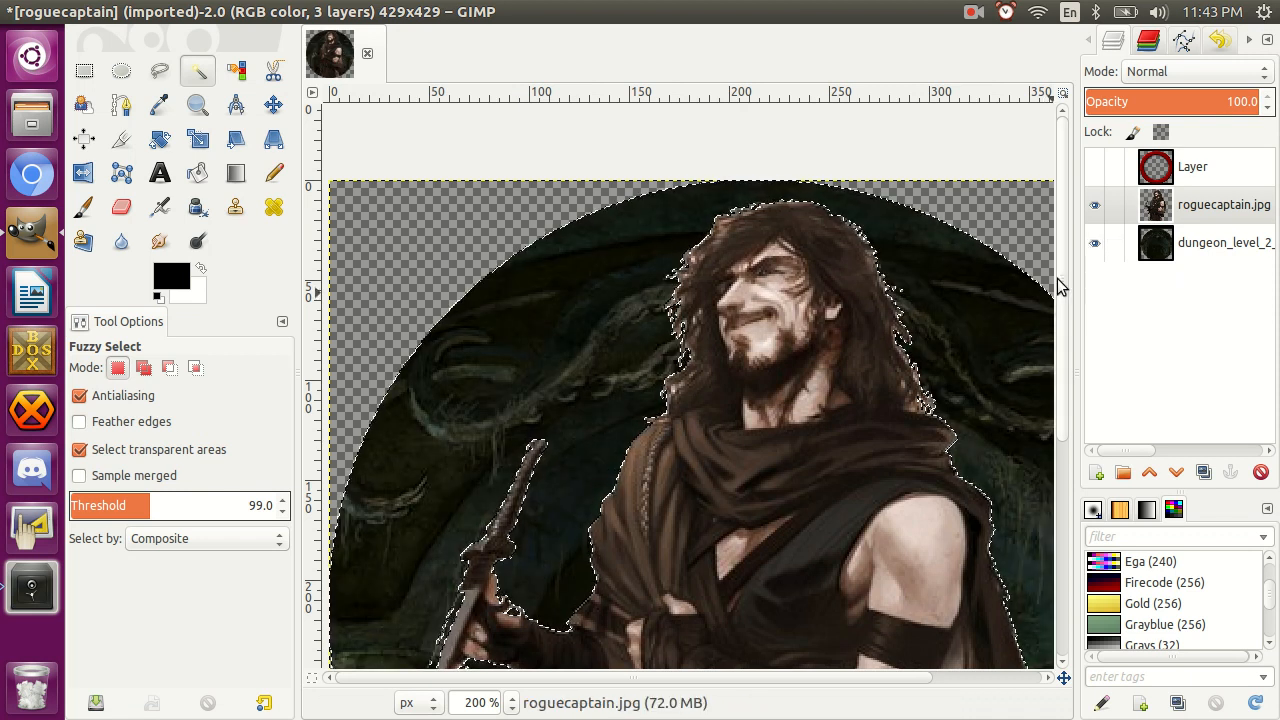
Grow the background selection by 1 px, clear the remaining fringe around the character, and remove the selection.
key(ctrl+shift+a)
scroll(843, 327, down, 5)
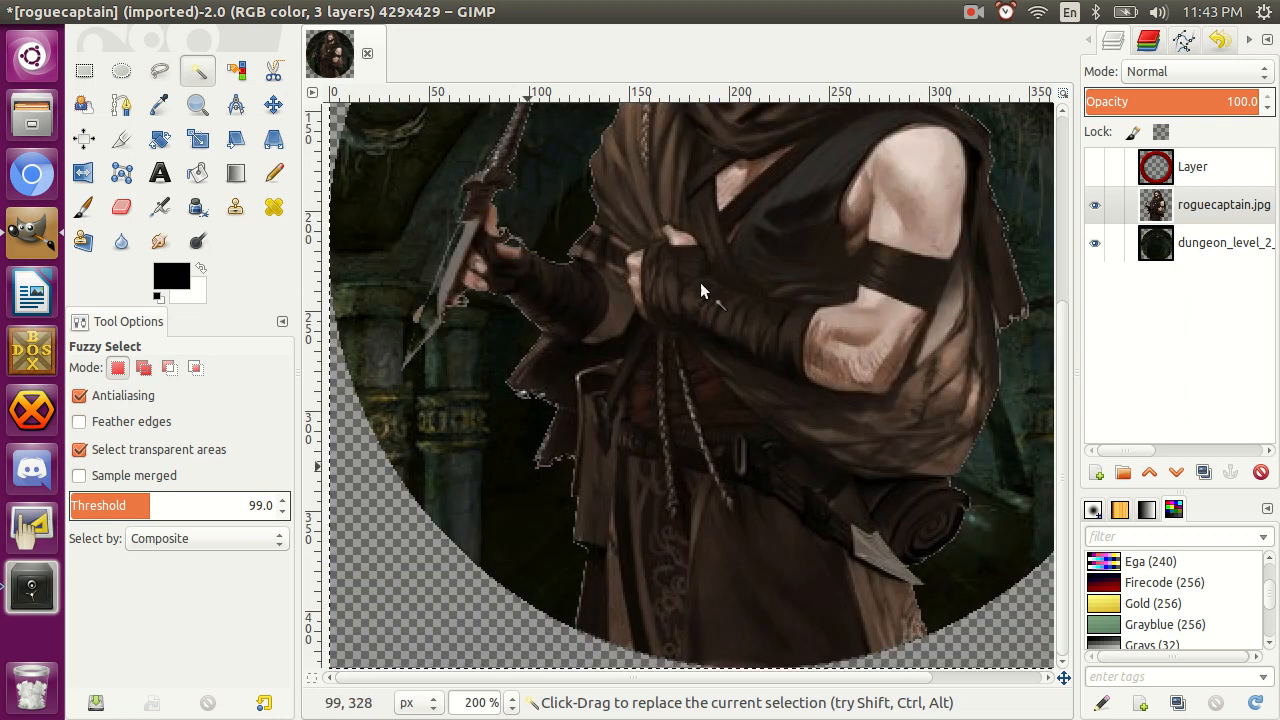
key(ctrl)
scroll(713, 265, up, 5)
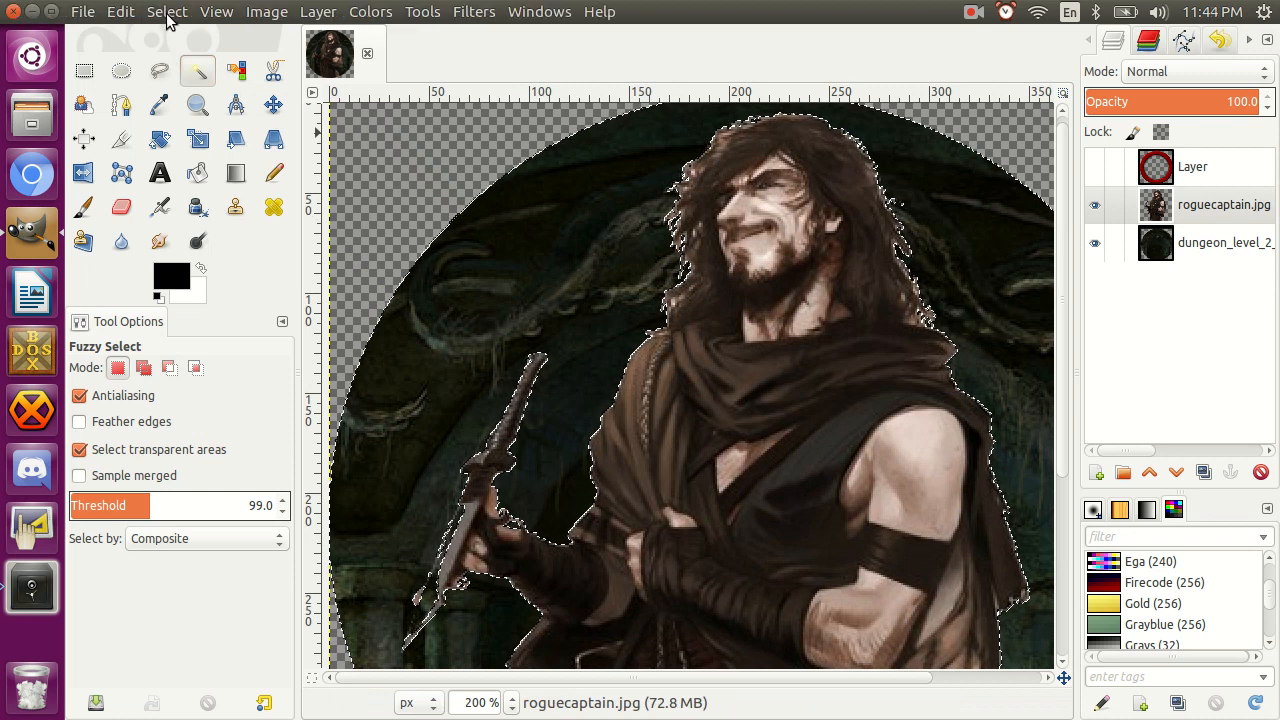
click(166, 12)
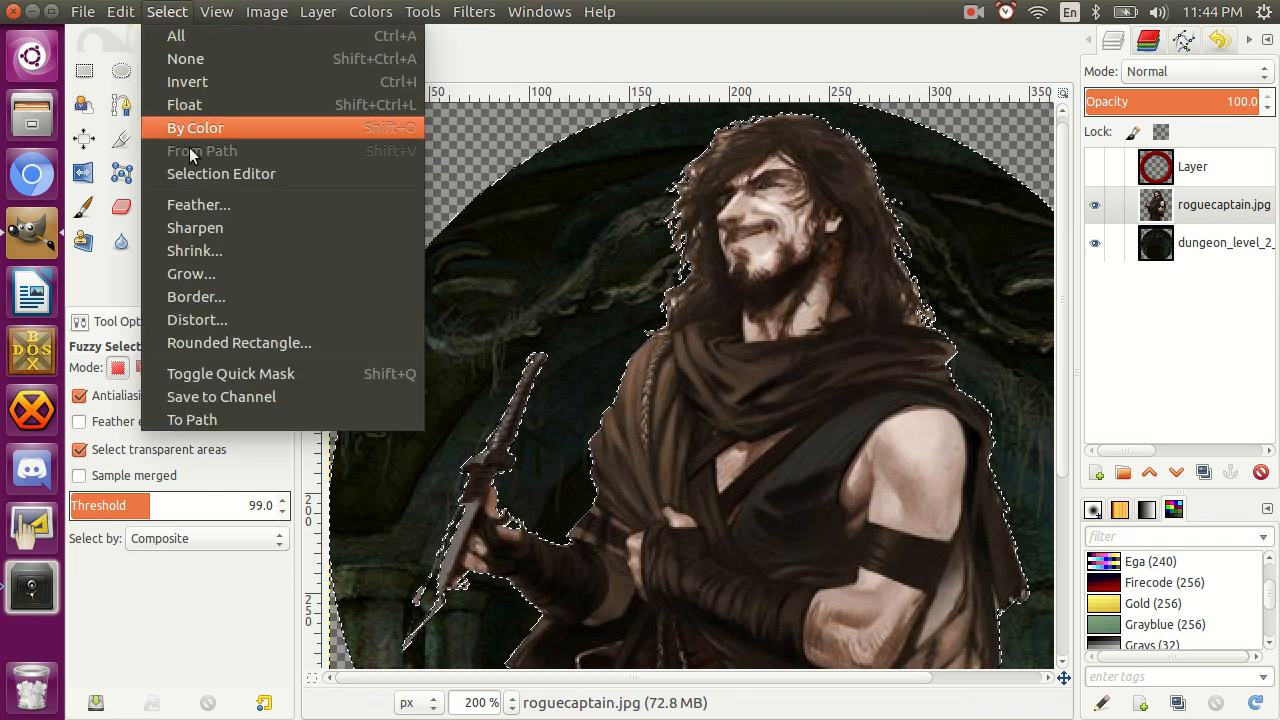
click(205, 273)
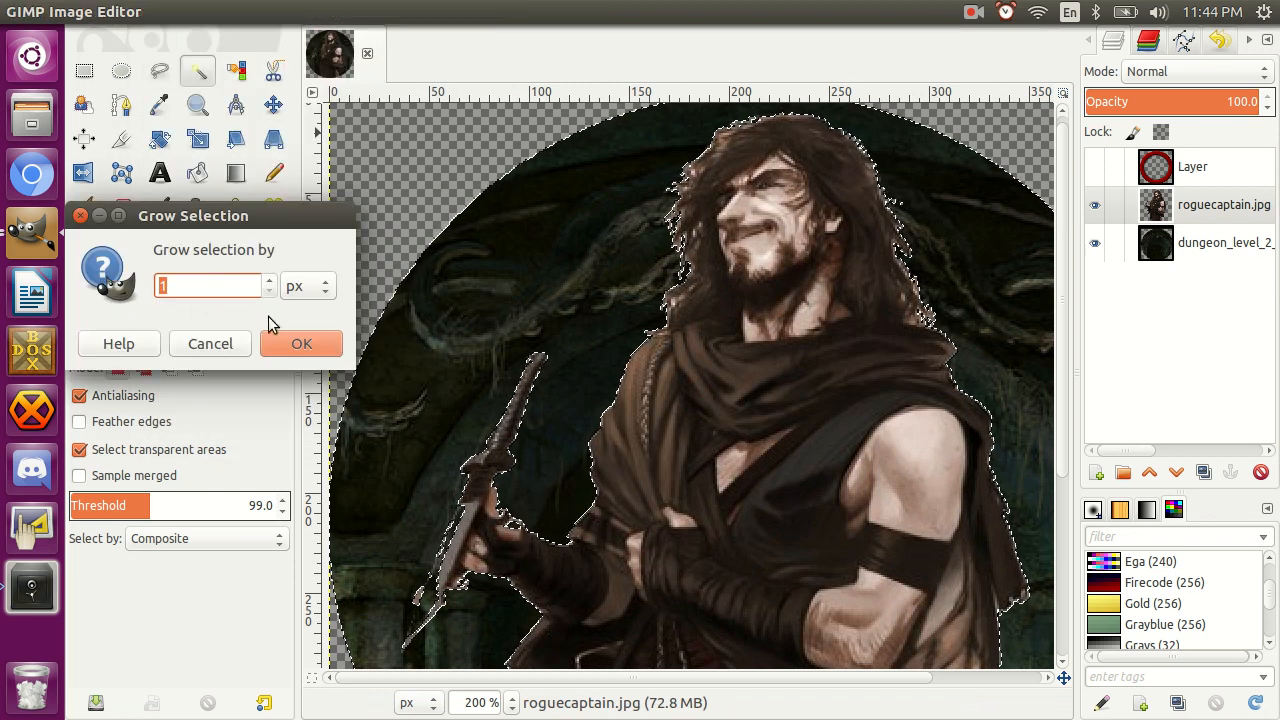
click(296, 344)
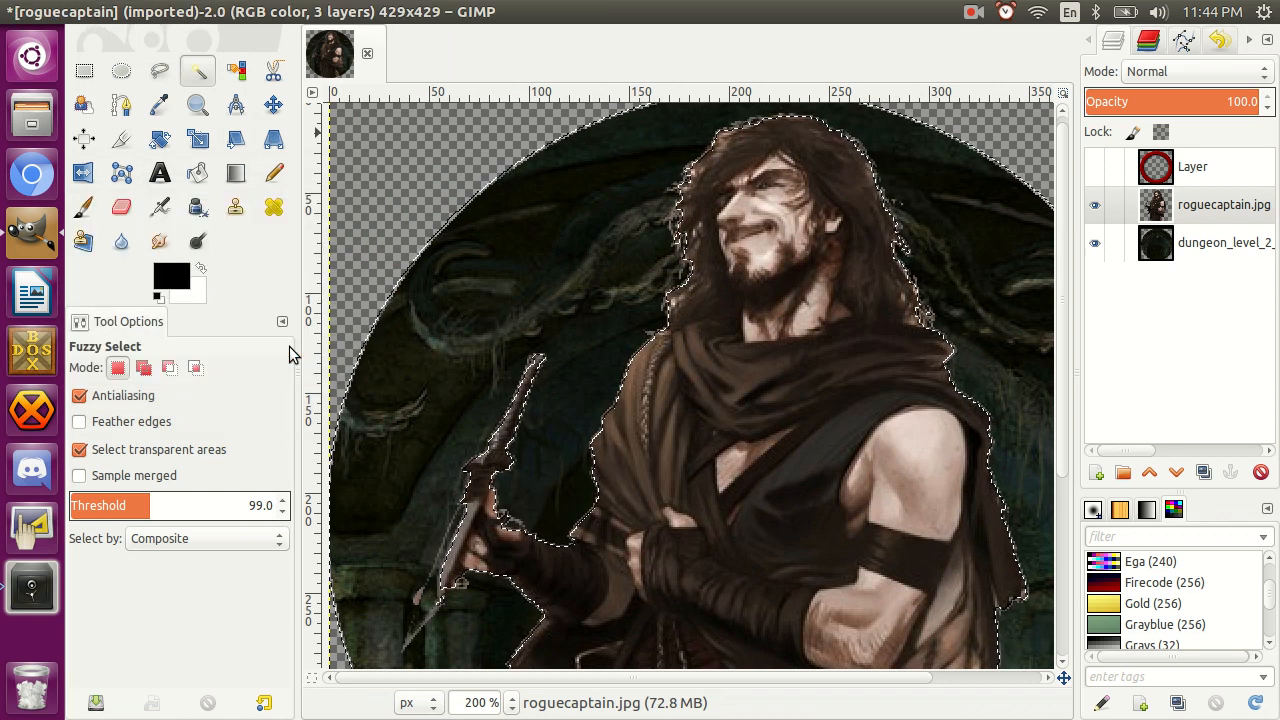
key(ctrl+shift+a)
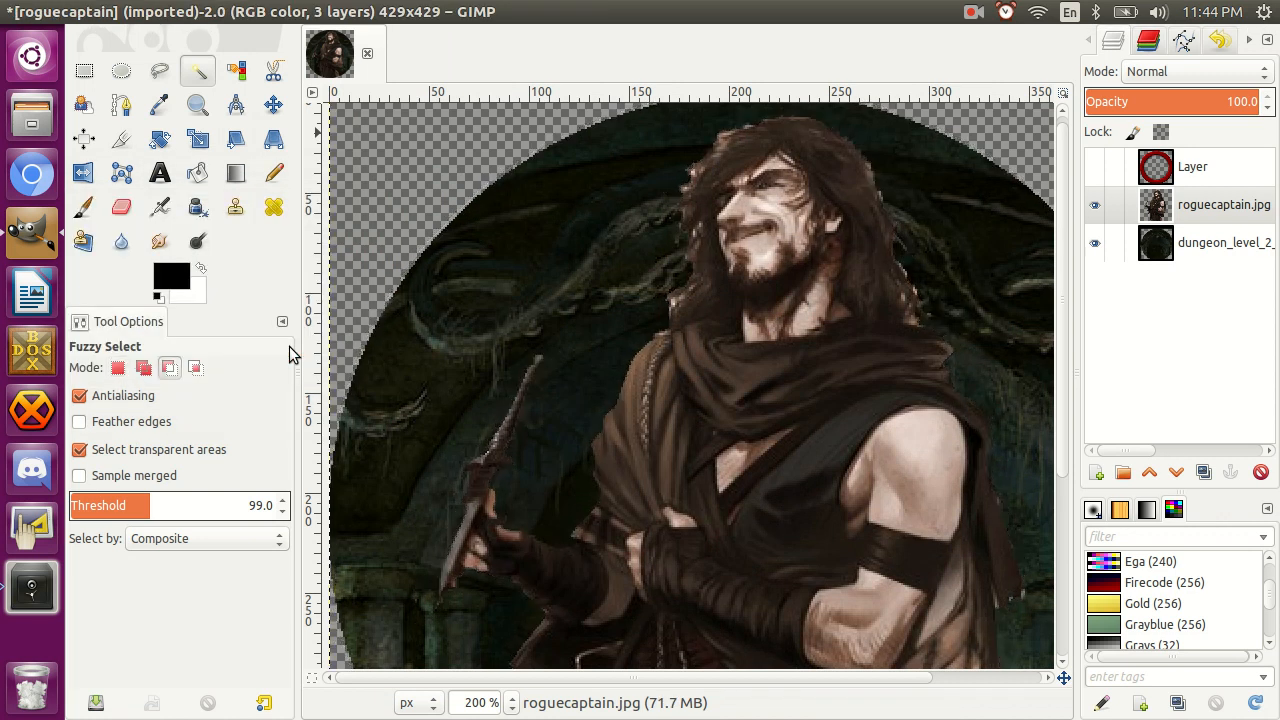
scroll(578, 325, down, 5)
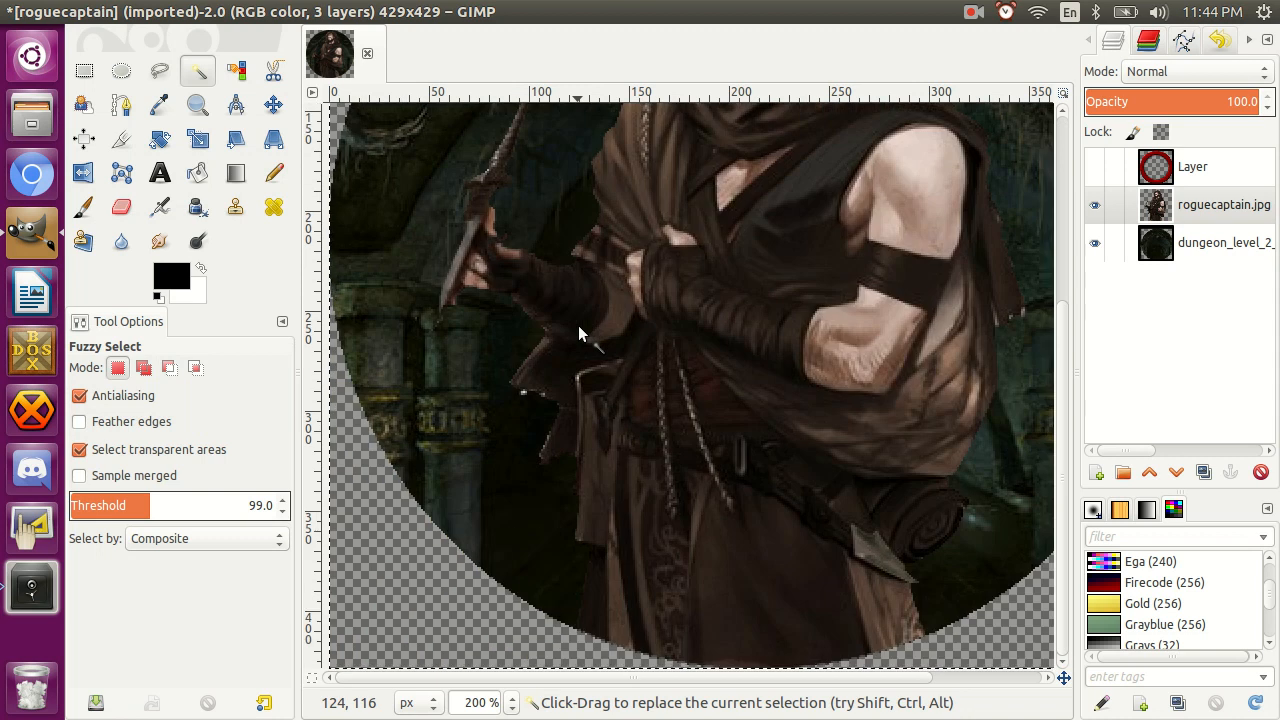
scroll(578, 325, up, 5)
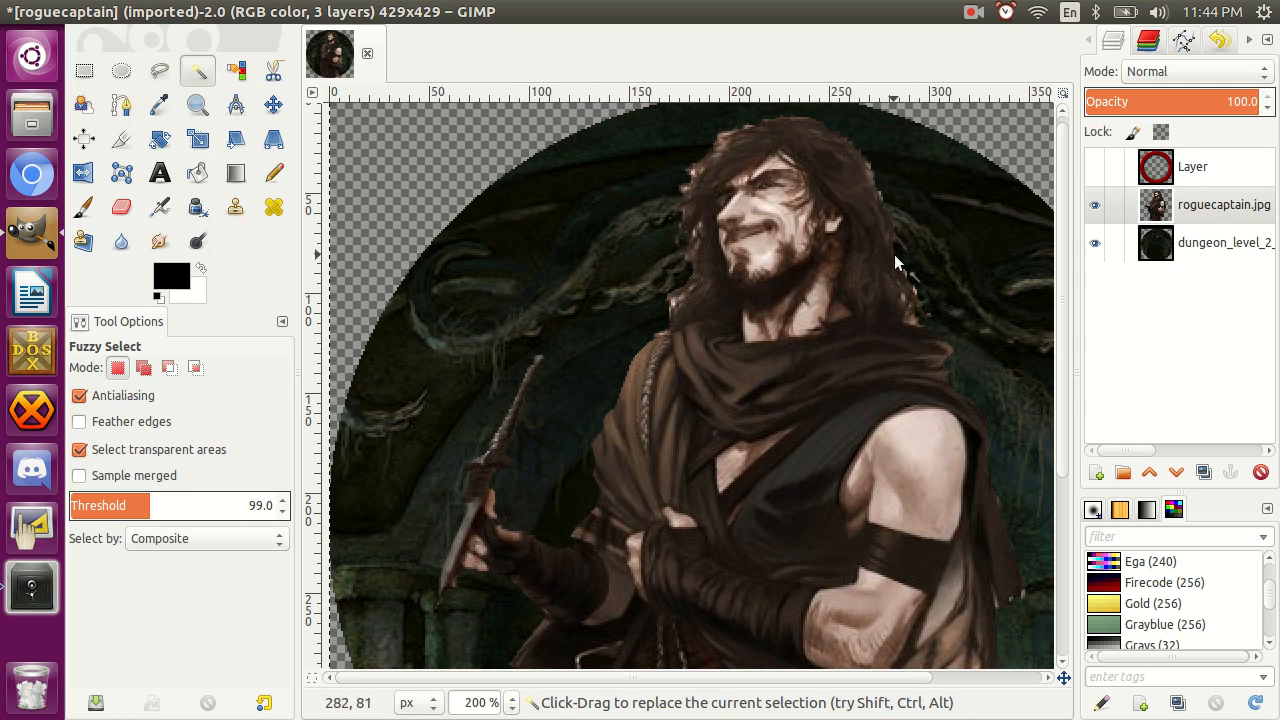
Show the red ring layer over the character and make the dungeon layer active.
click(1094, 166)
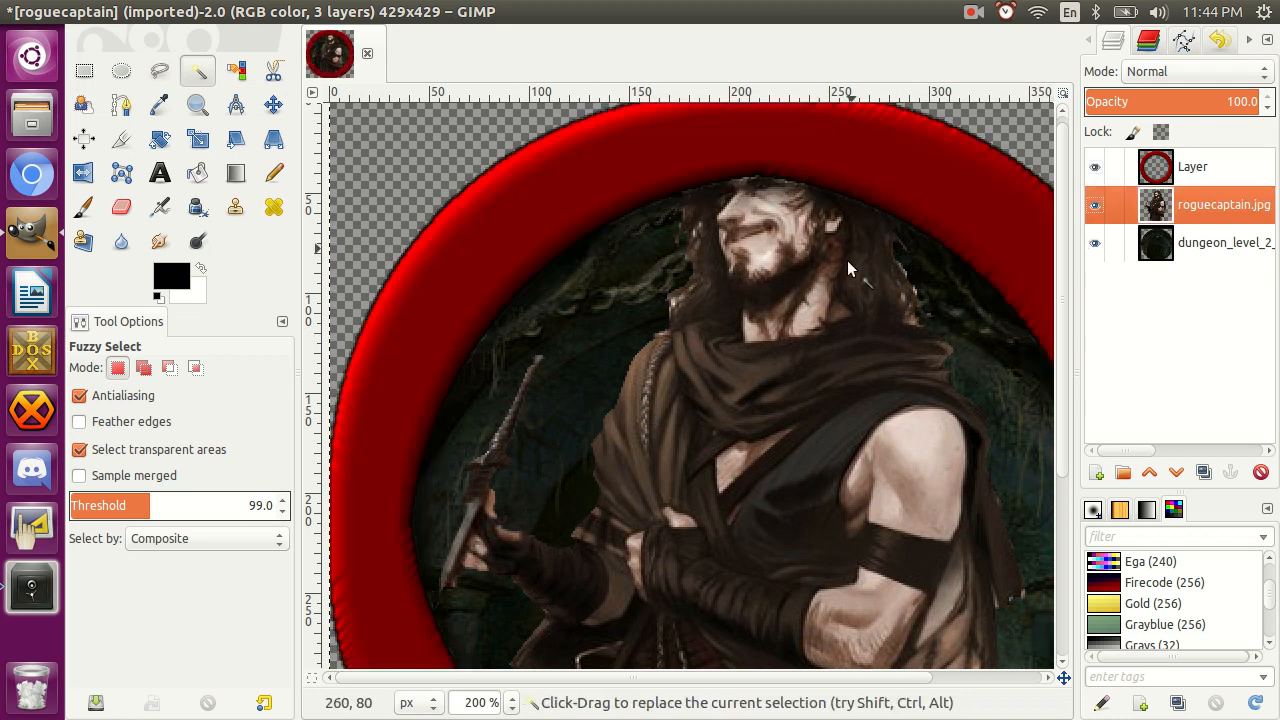
click(1205, 173)
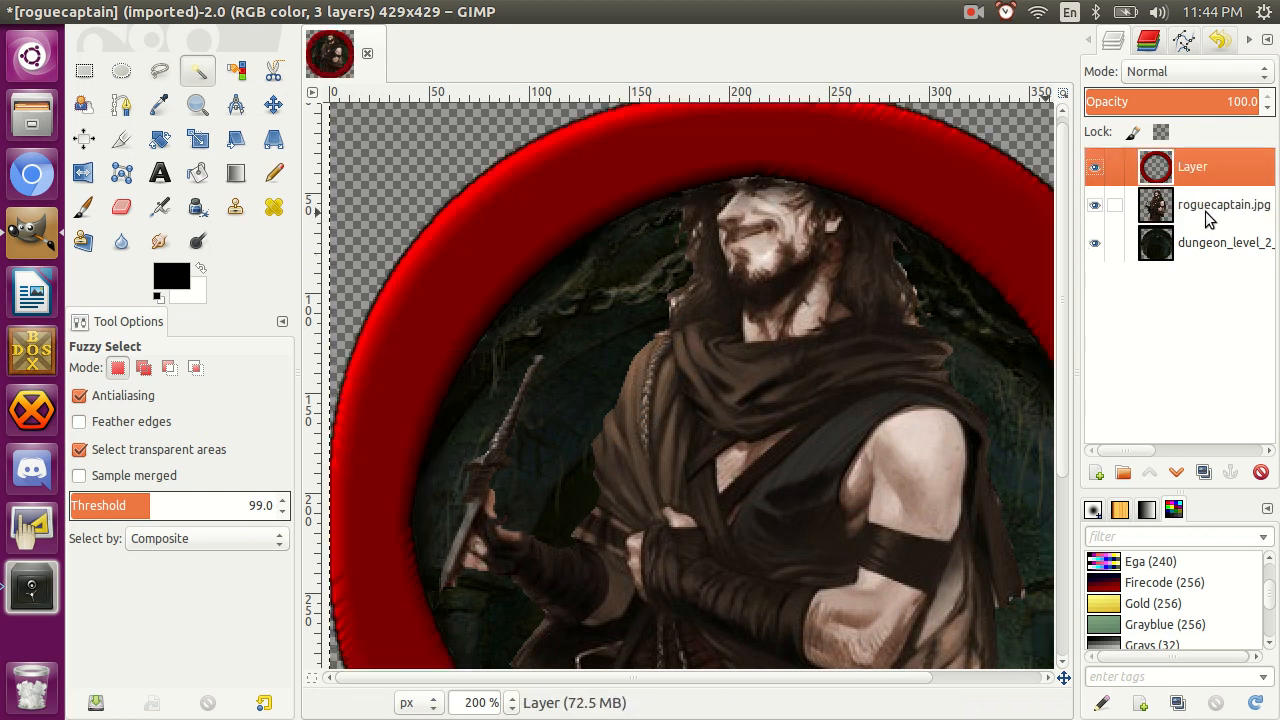
click(1205, 213)
click(1207, 242)
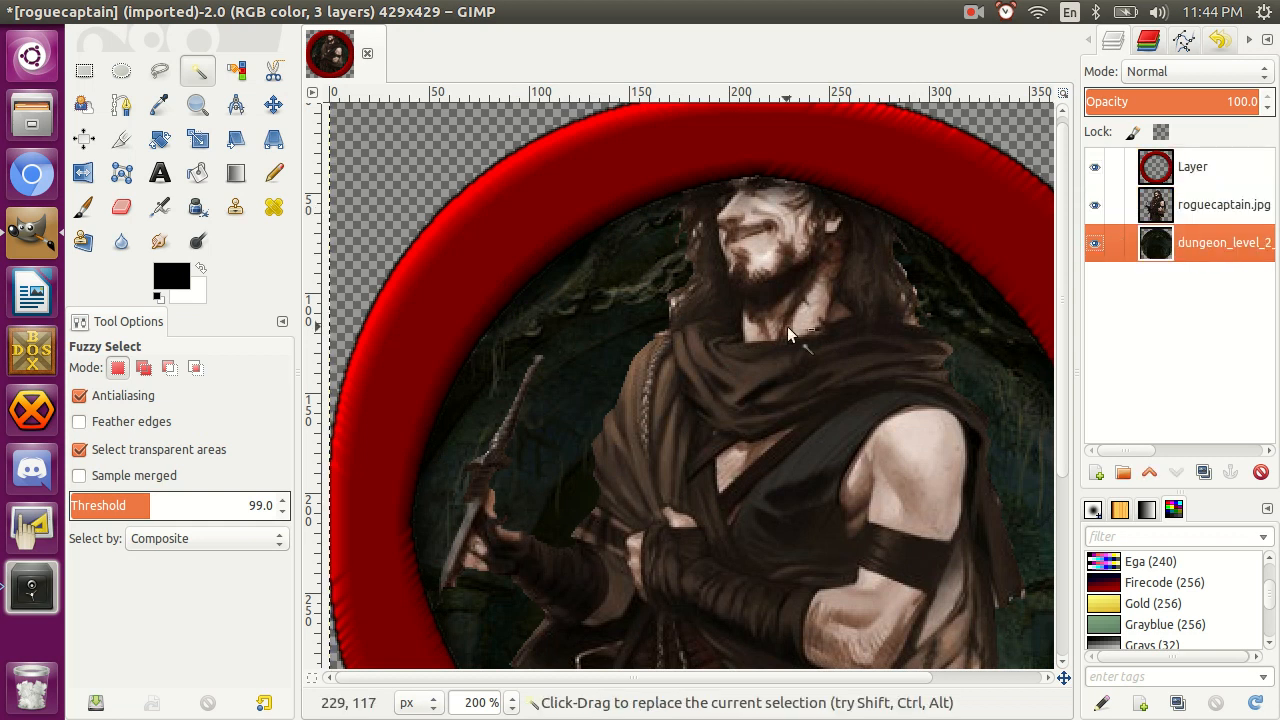
View the whole token at 100% zoom with nothing selected.
click(712, 388)
key(z)
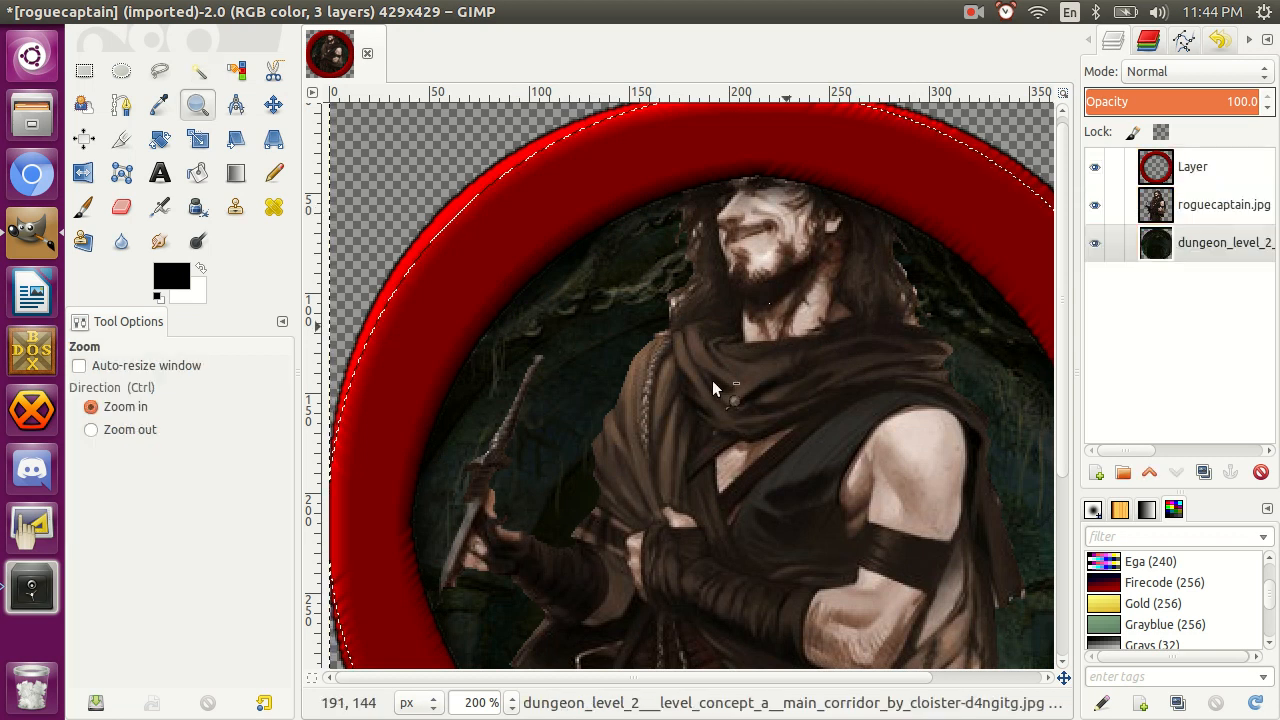
click(713, 388)
key(ctrl)
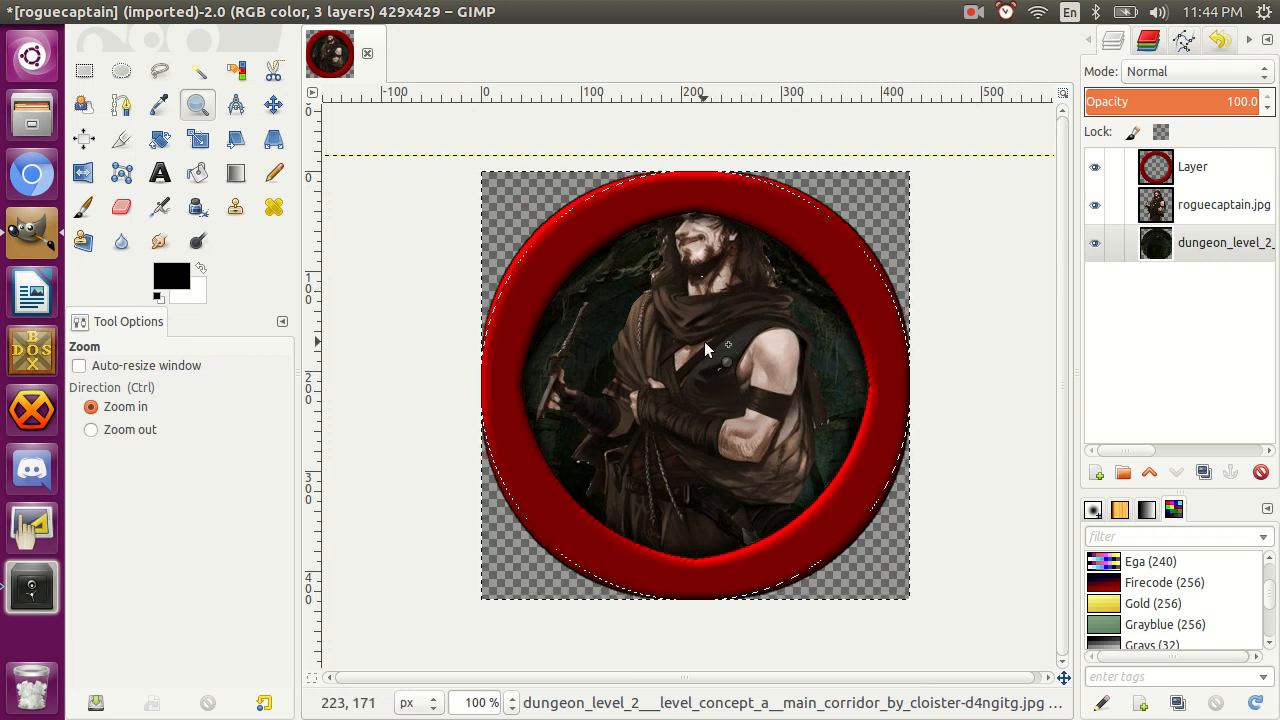
key(ctrl+shift+a)
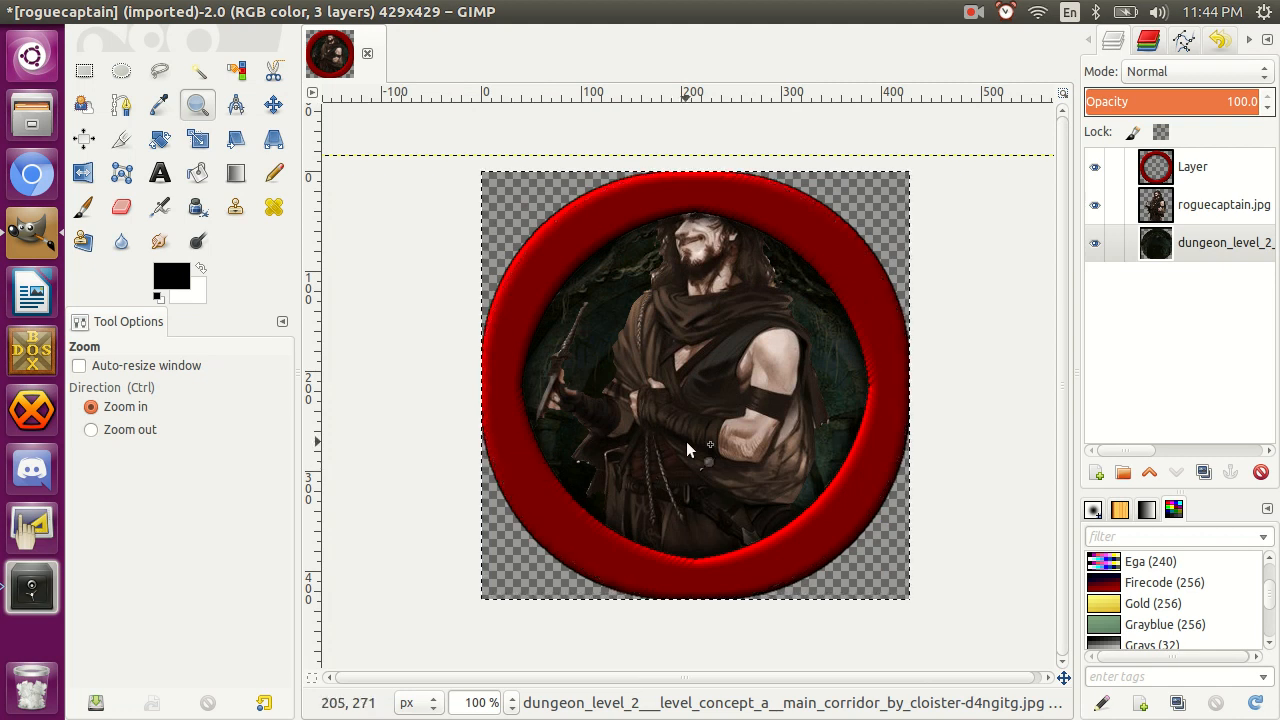
click(974, 14)
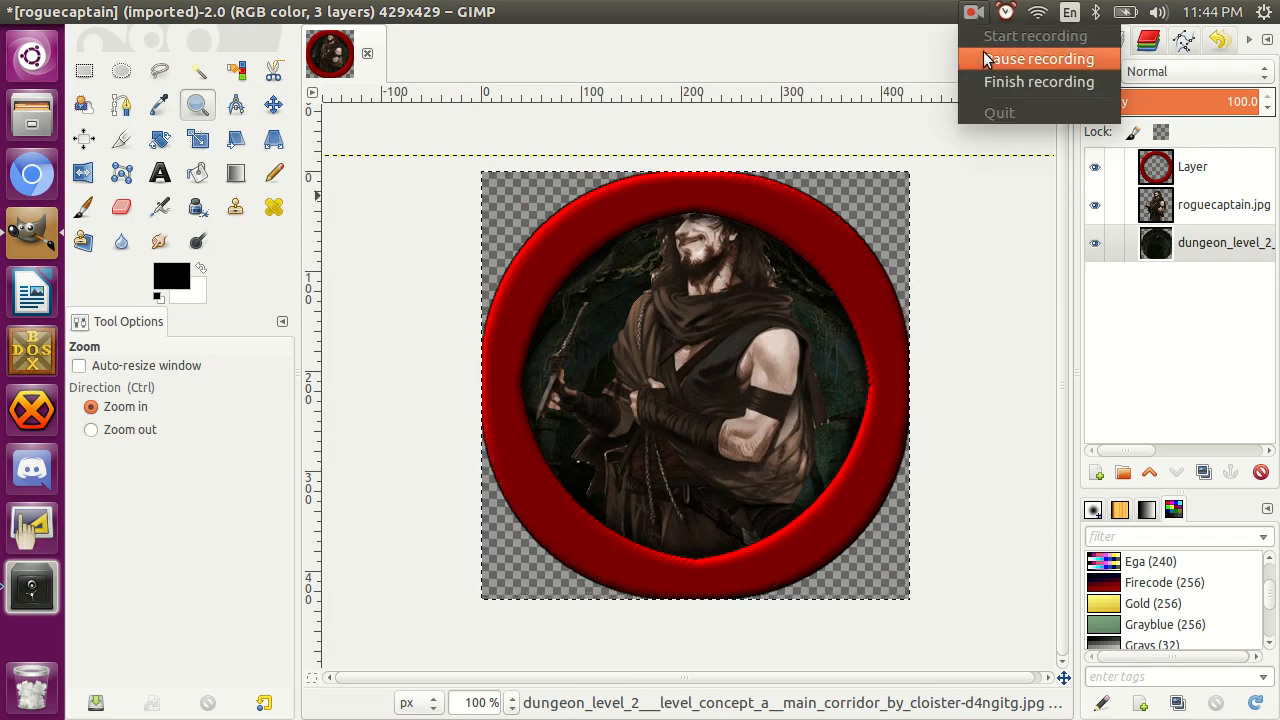